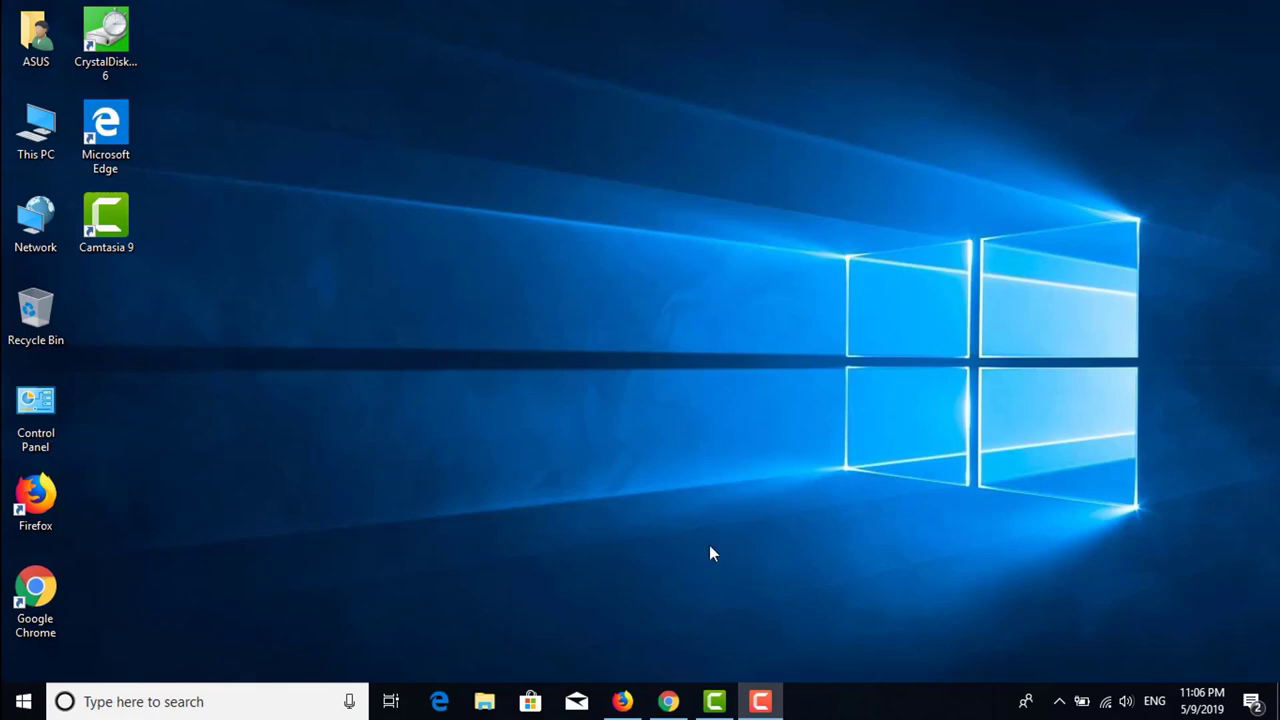
# - Switch to Firefox and sign in to the Microsoft Azure portal with the listed account, entering the account password
pyautogui.click(623, 703)
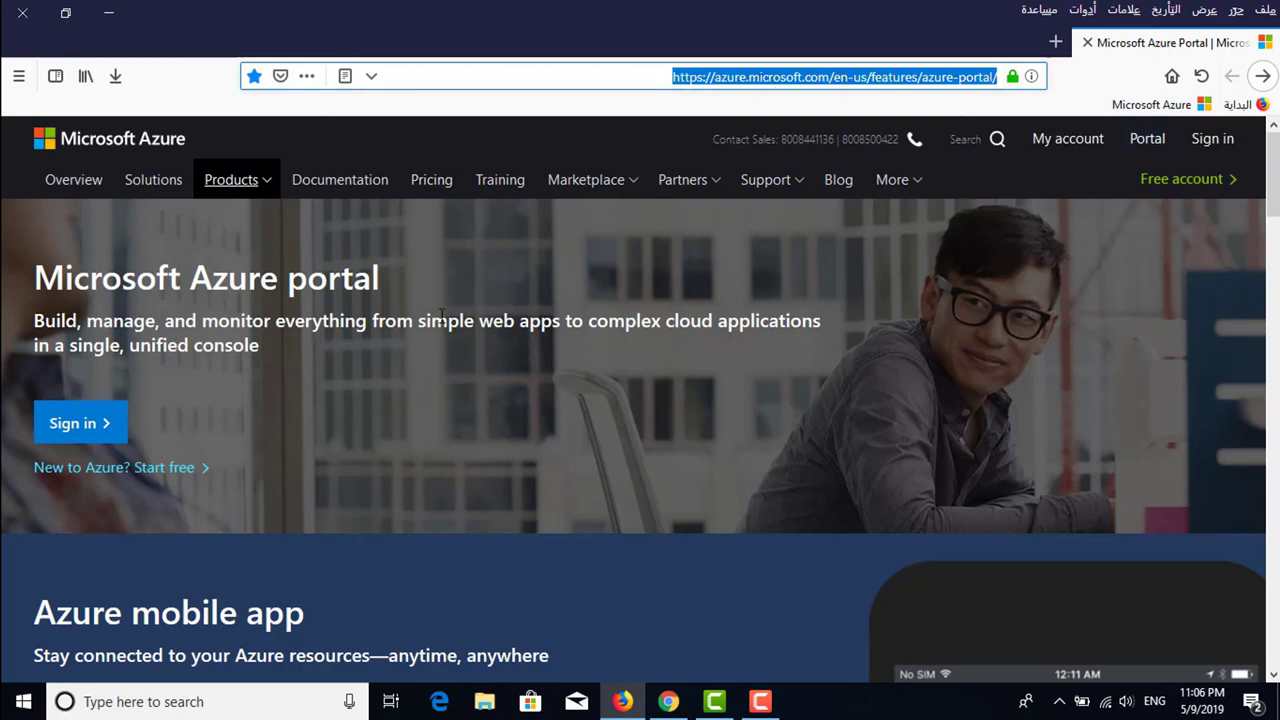
pyautogui.click(92, 428)
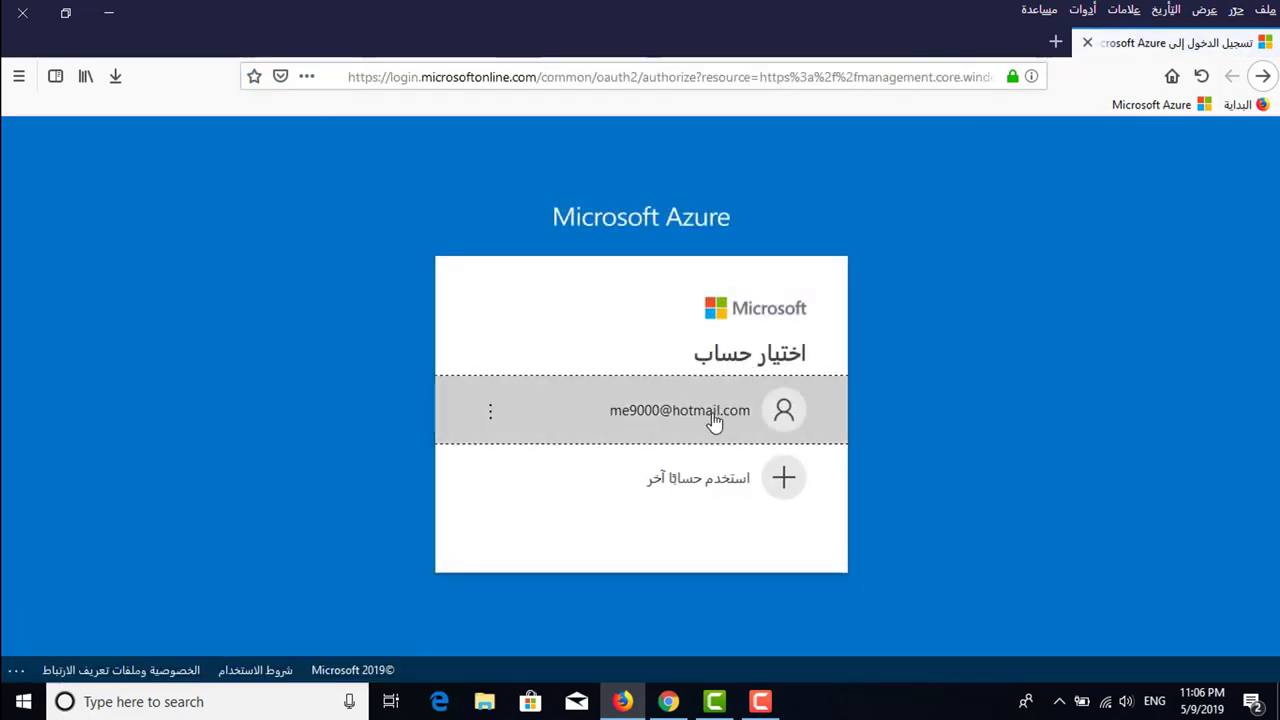
pyautogui.click(713, 422)
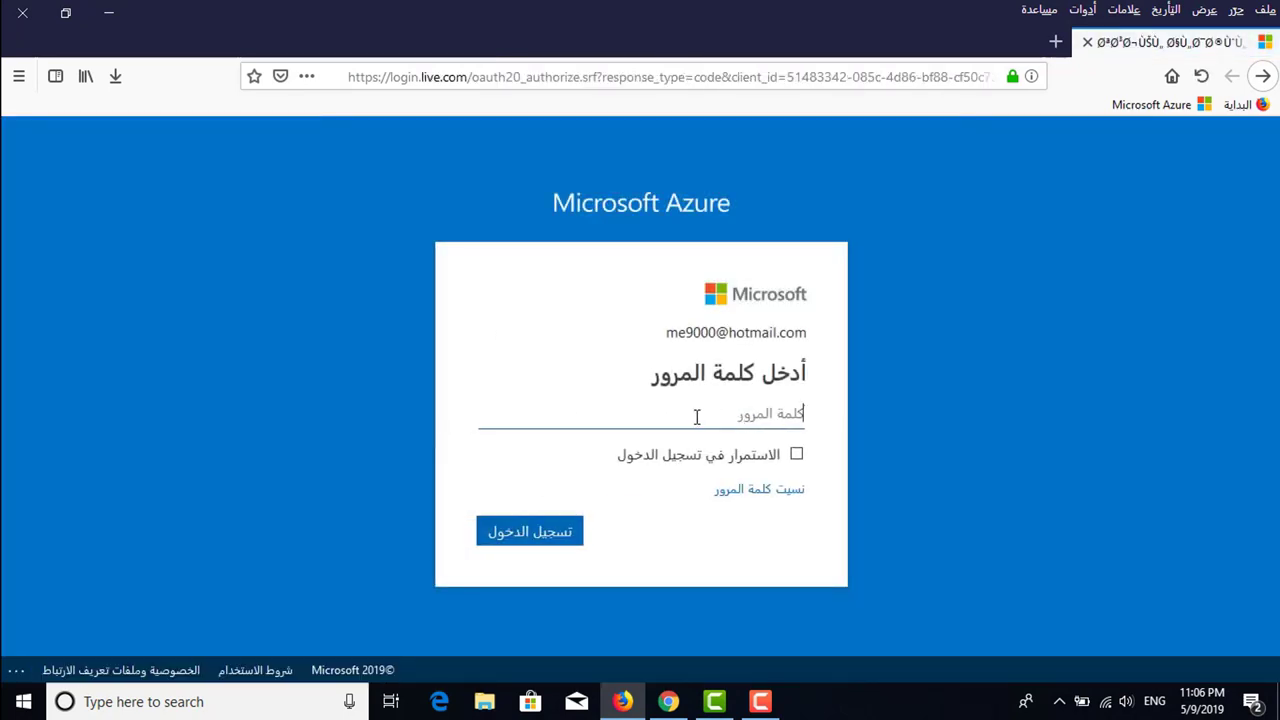
pyautogui.write('•••')
pyautogui.press('BackSpace')
pyautogui.press('BackSpace')
pyautogui.write('•••••••••••••')
pyautogui.press('Return')
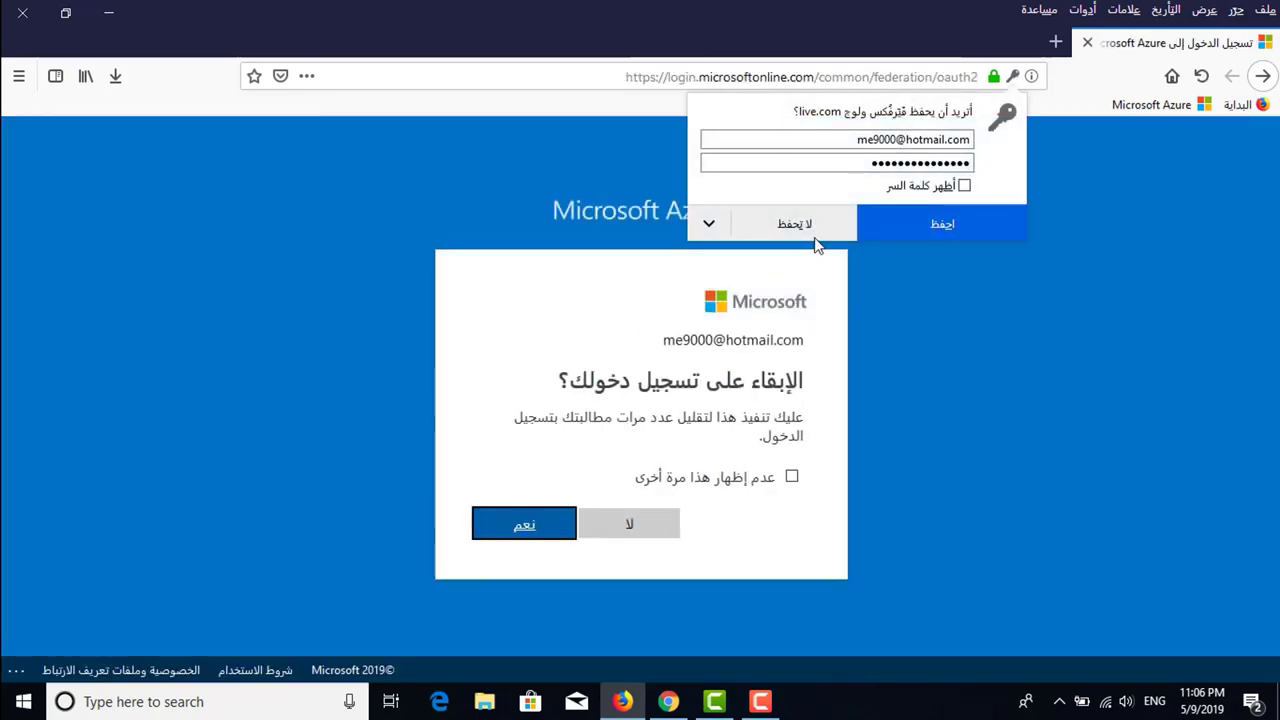
# - Decline saving the password in the browser, choose to stay signed in, and dismiss the remaining-credit notification
pyautogui.click(812, 223)
pyautogui.click(565, 533)
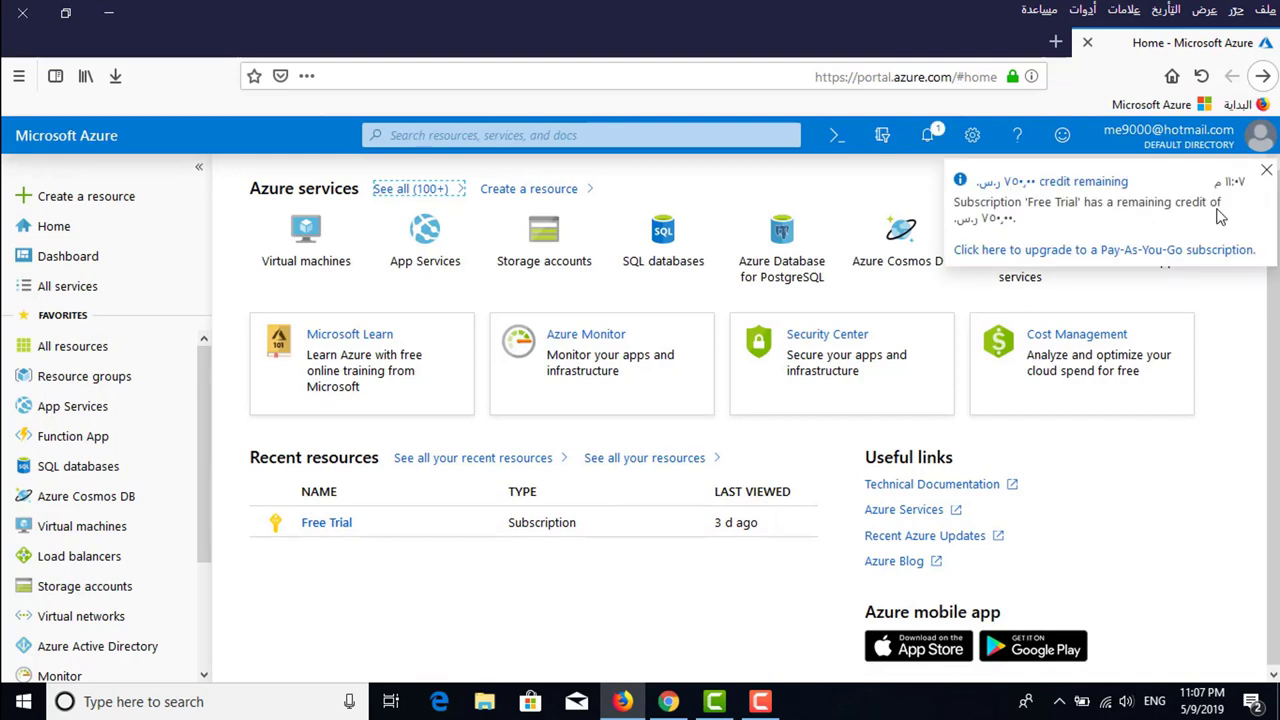
pyautogui.click(1266, 174)
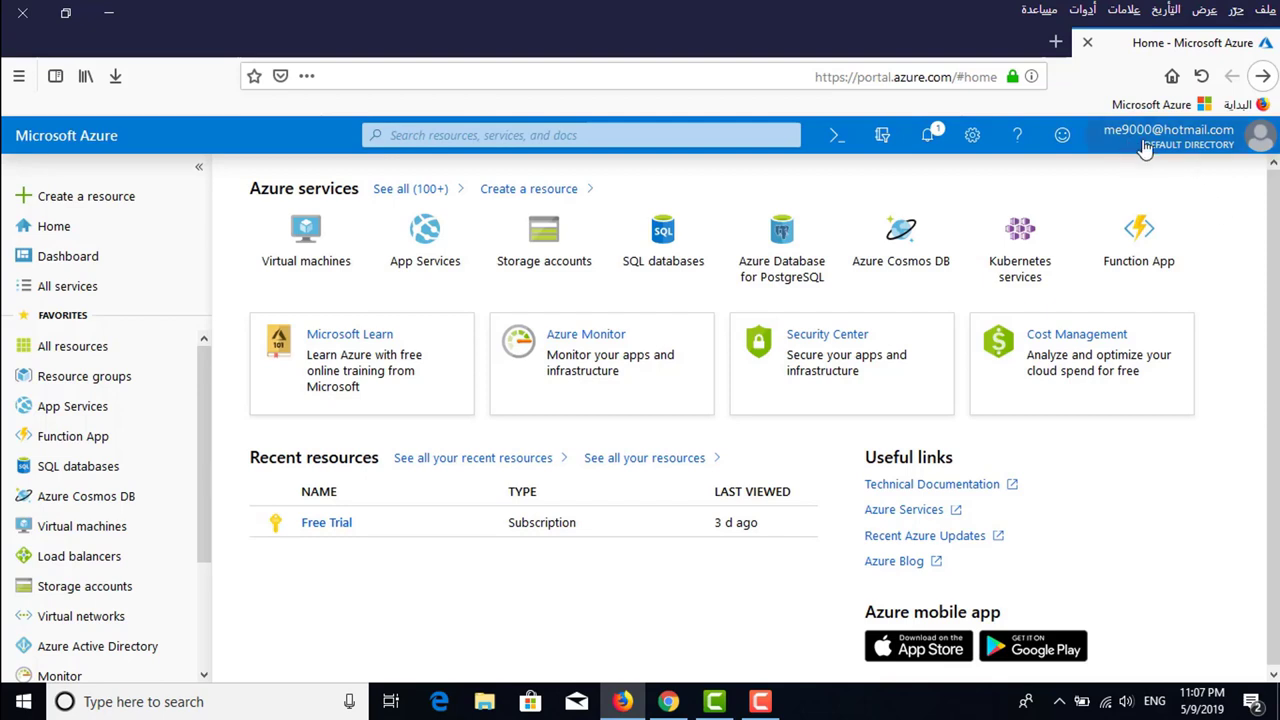
# - Examine the account options and the portal's feedback form, then close the form without submitting it
pyautogui.click(1264, 145)
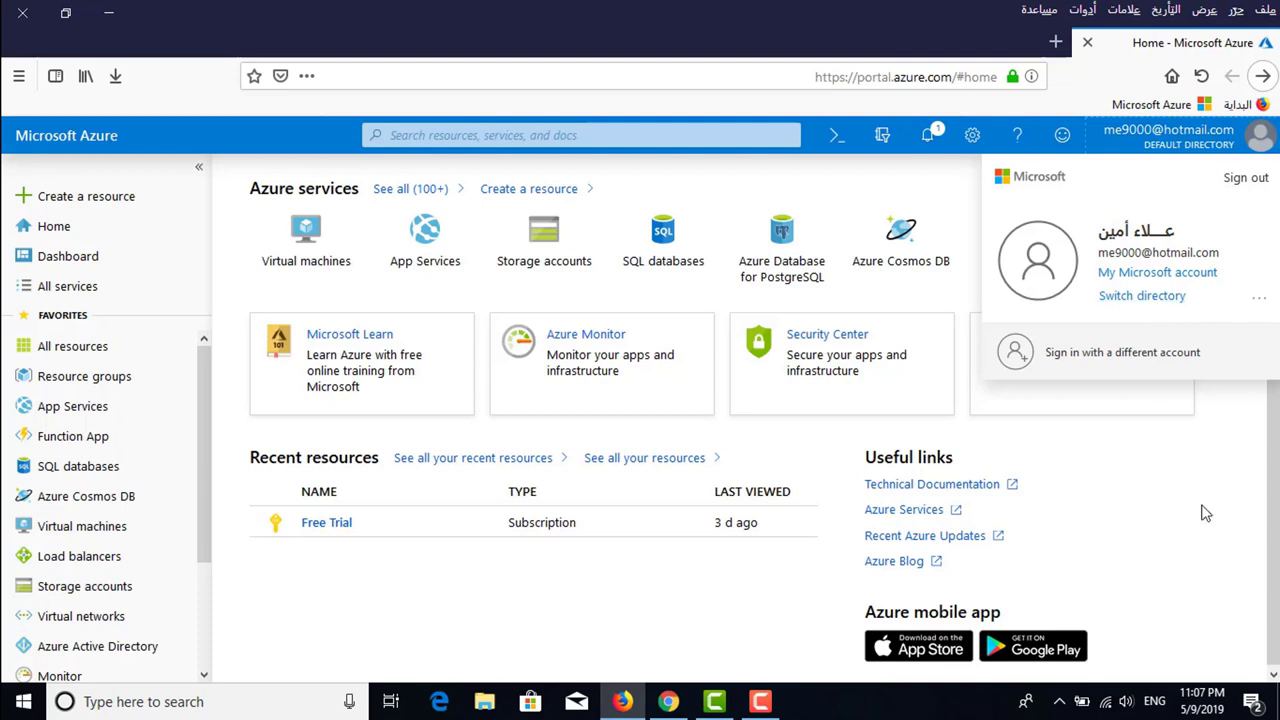
pyautogui.click(1066, 152)
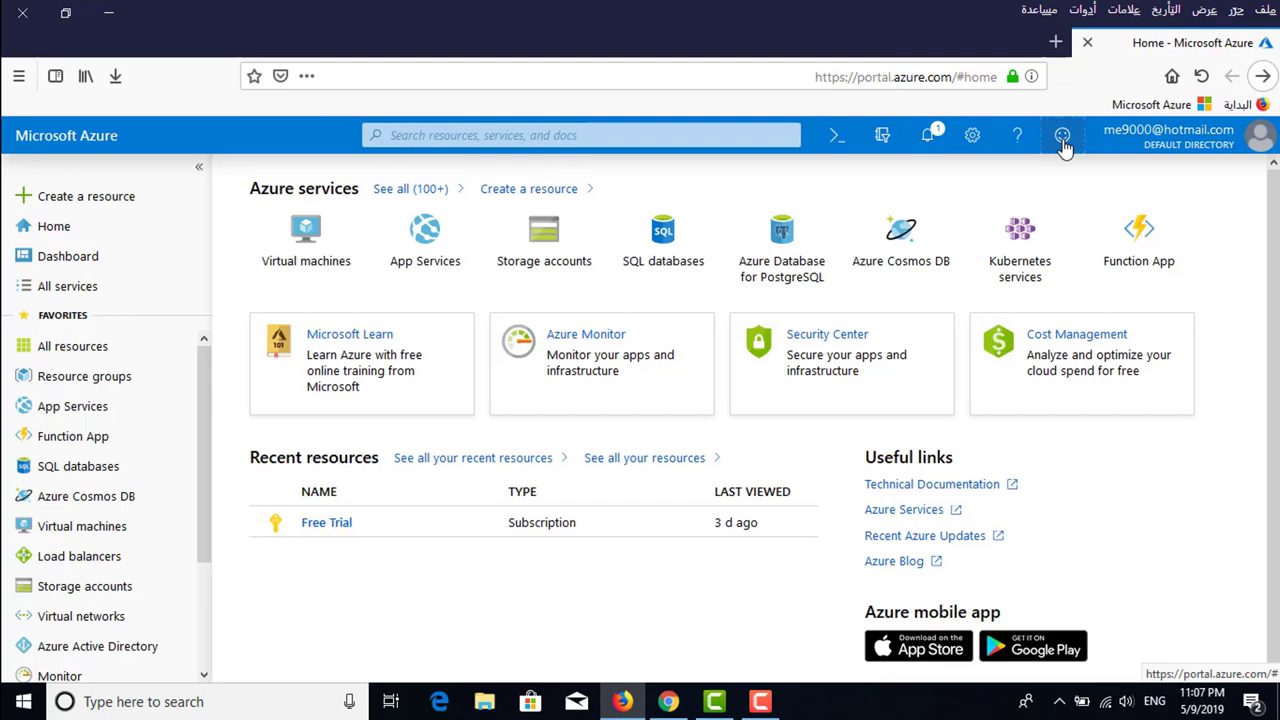
pyautogui.click(1063, 142)
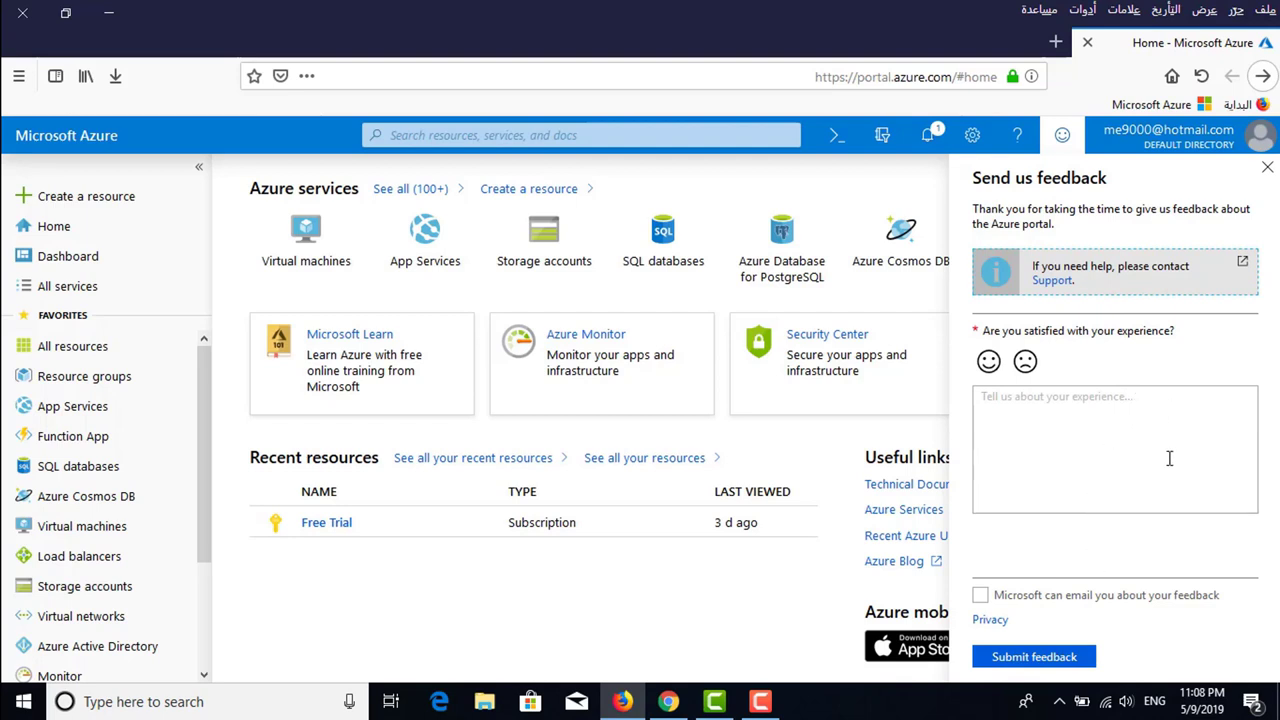
pyautogui.click(1264, 172)
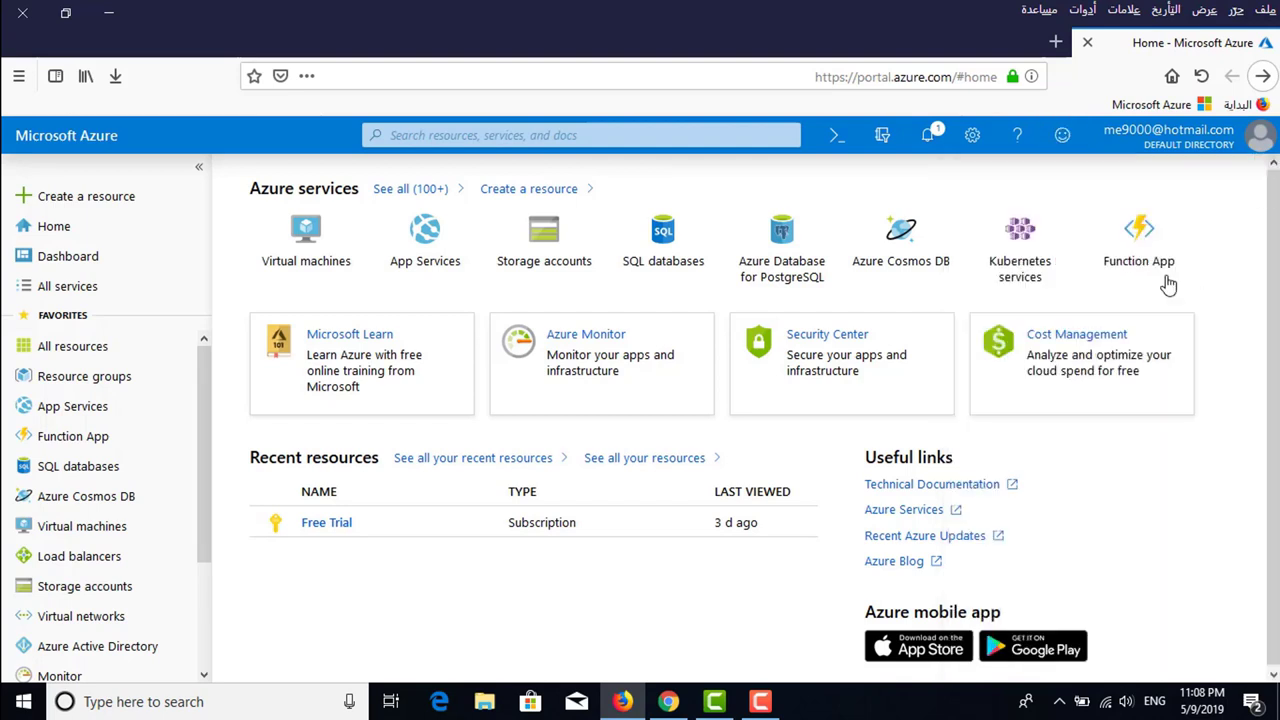
# - Review the portal settings, including the inactivity logout, language and regional format choices, and leave them without applying changes
pyautogui.click(972, 142)
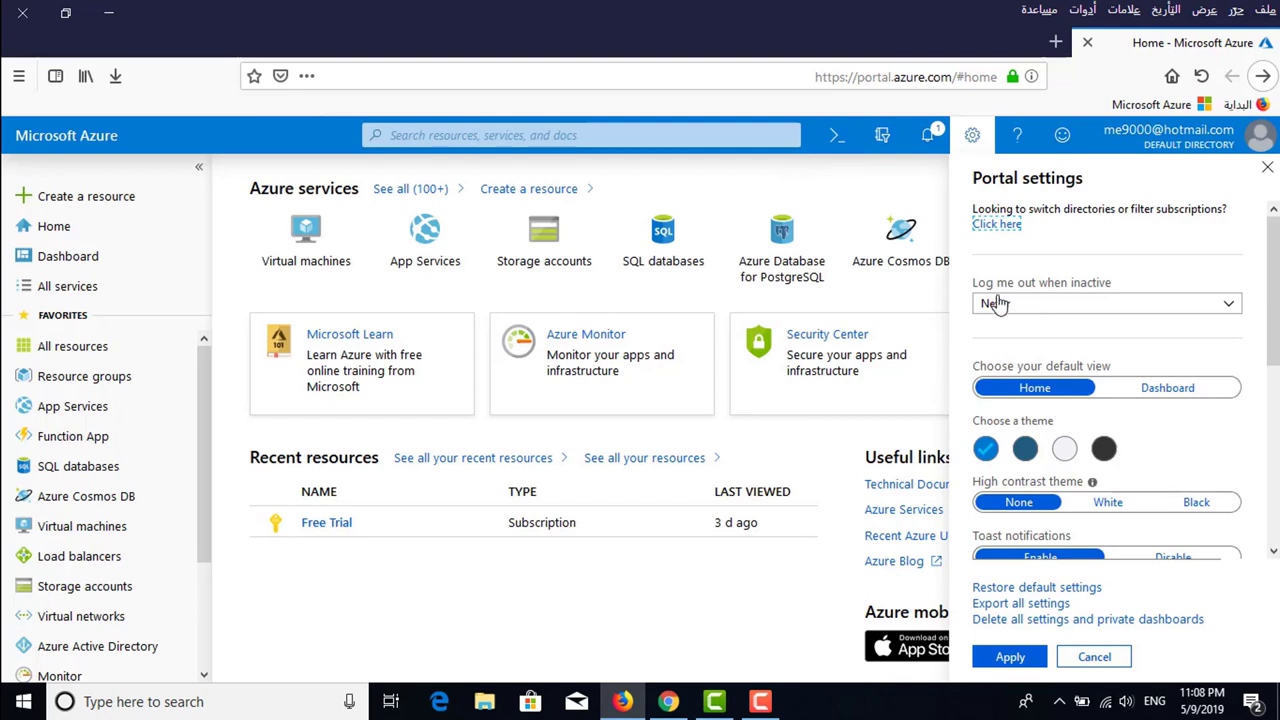
pyautogui.click(1227, 309)
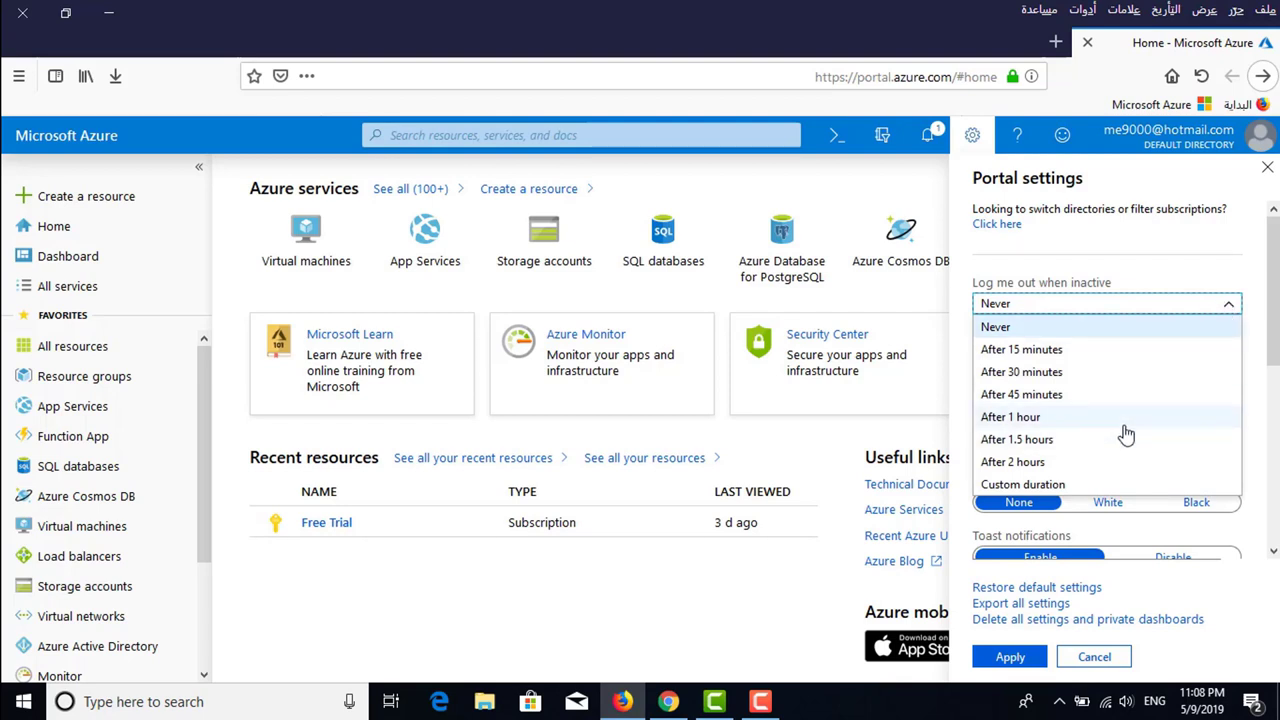
pyautogui.click(1008, 330)
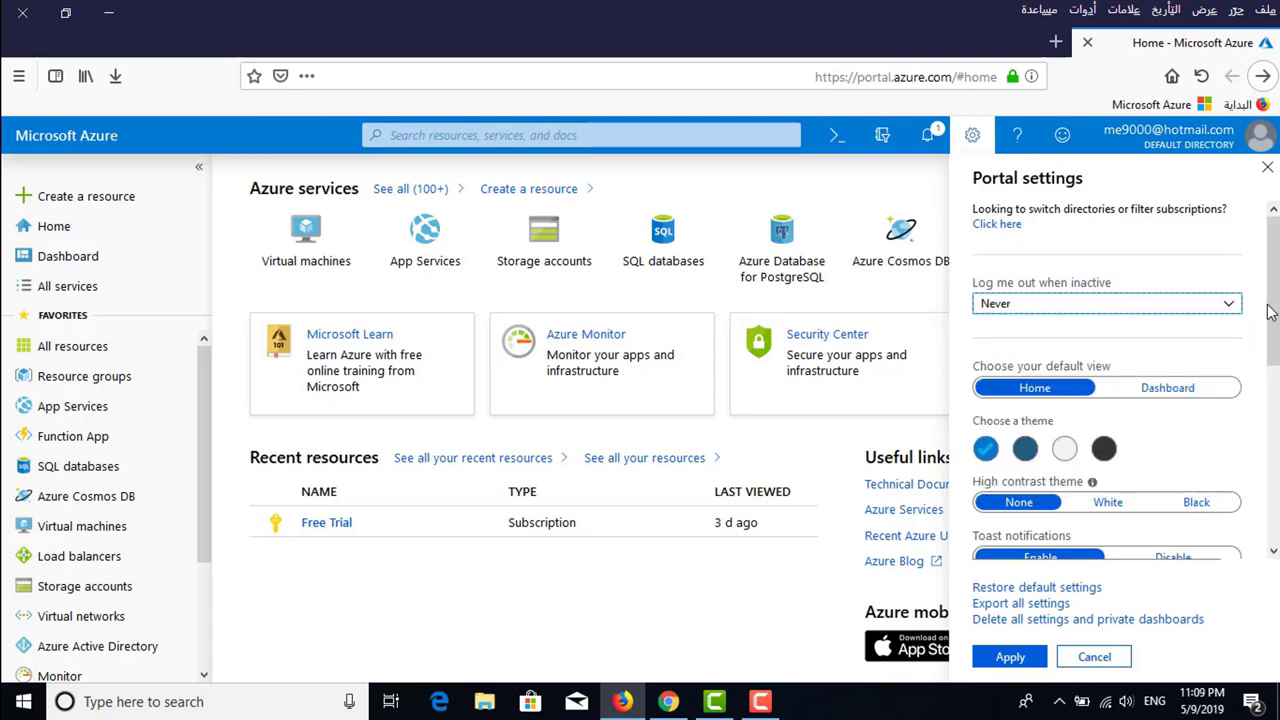
pyautogui.moveTo(1270, 325); pyautogui.dragTo(1261, 492)
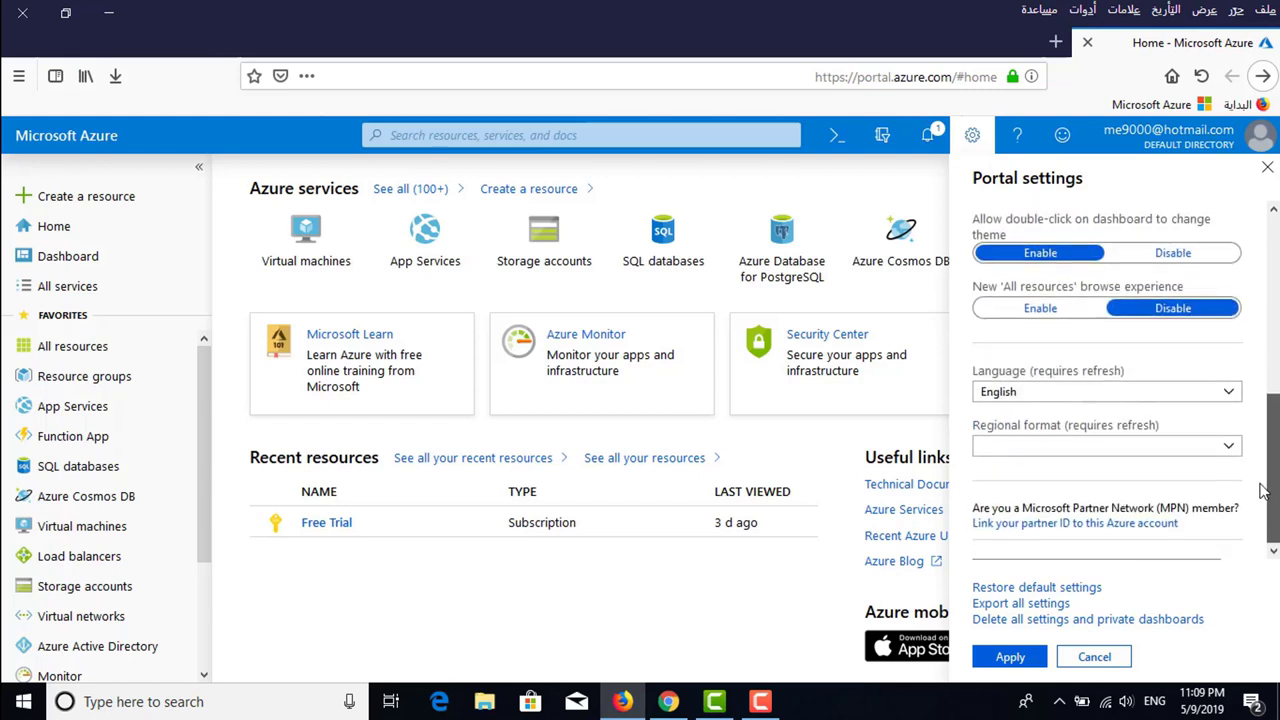
pyautogui.click(1226, 394)
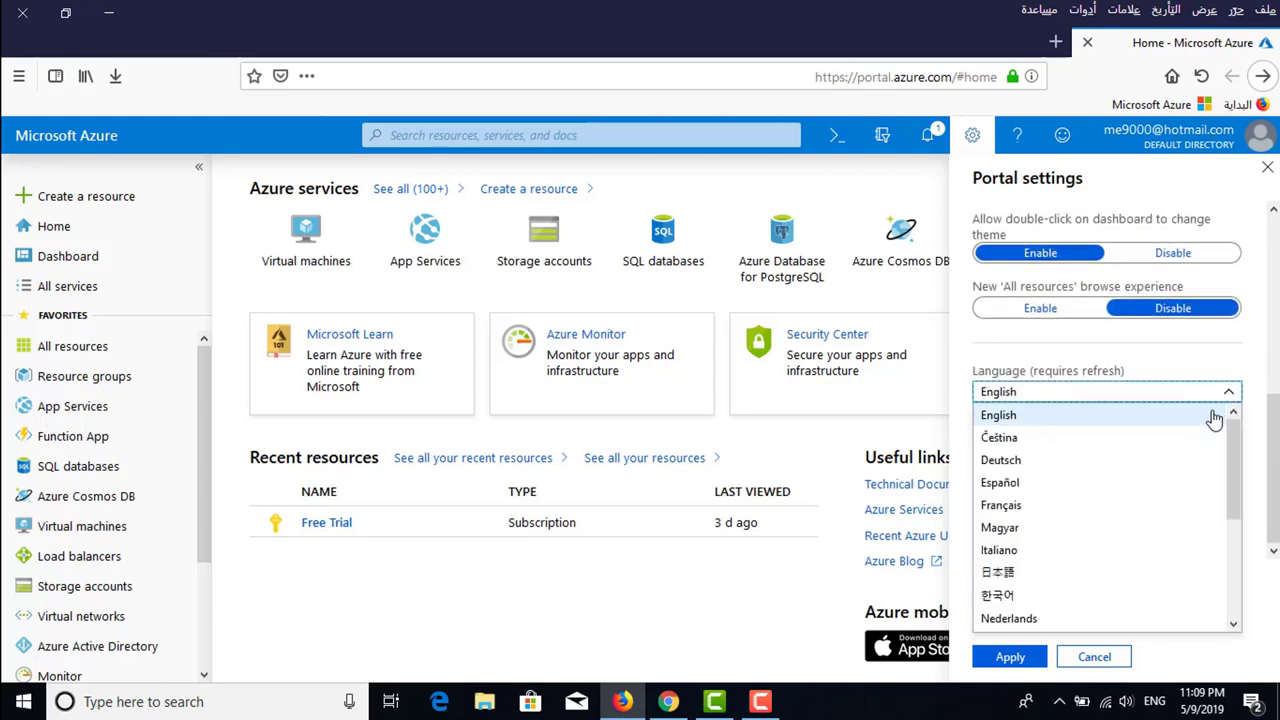
pyautogui.click(1258, 368)
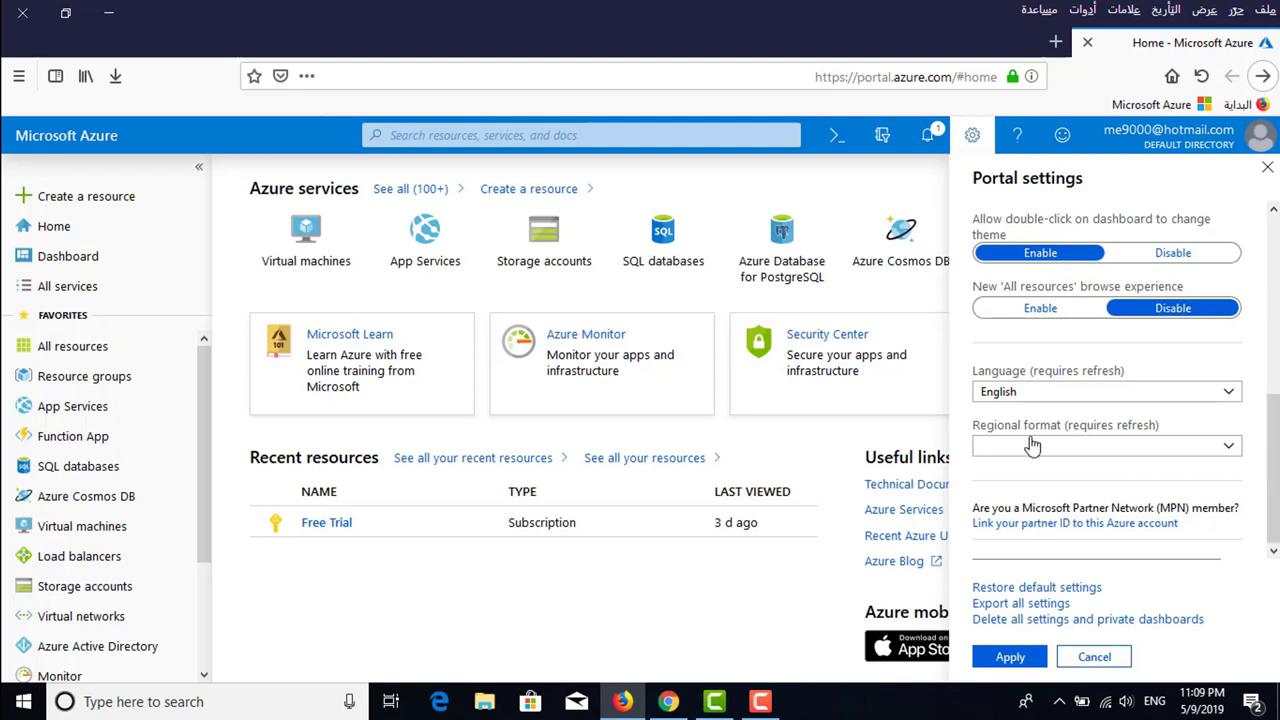
pyautogui.click(1224, 456)
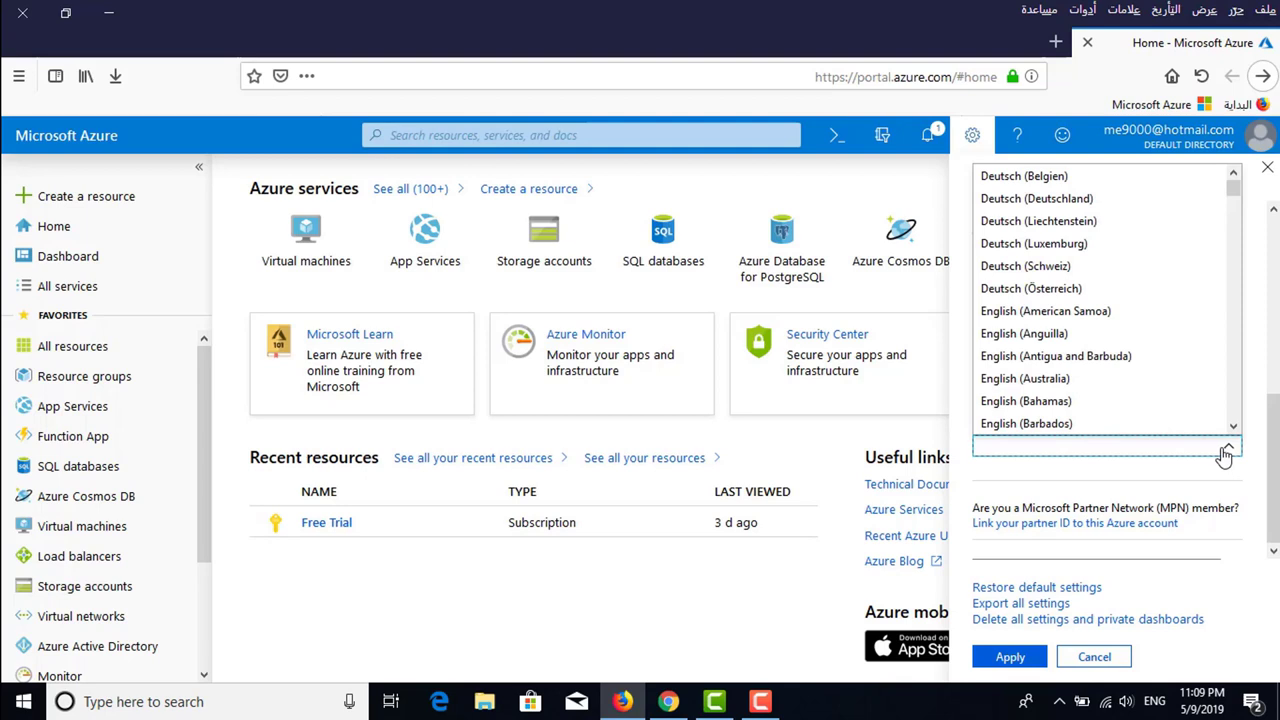
pyautogui.click(1254, 446)
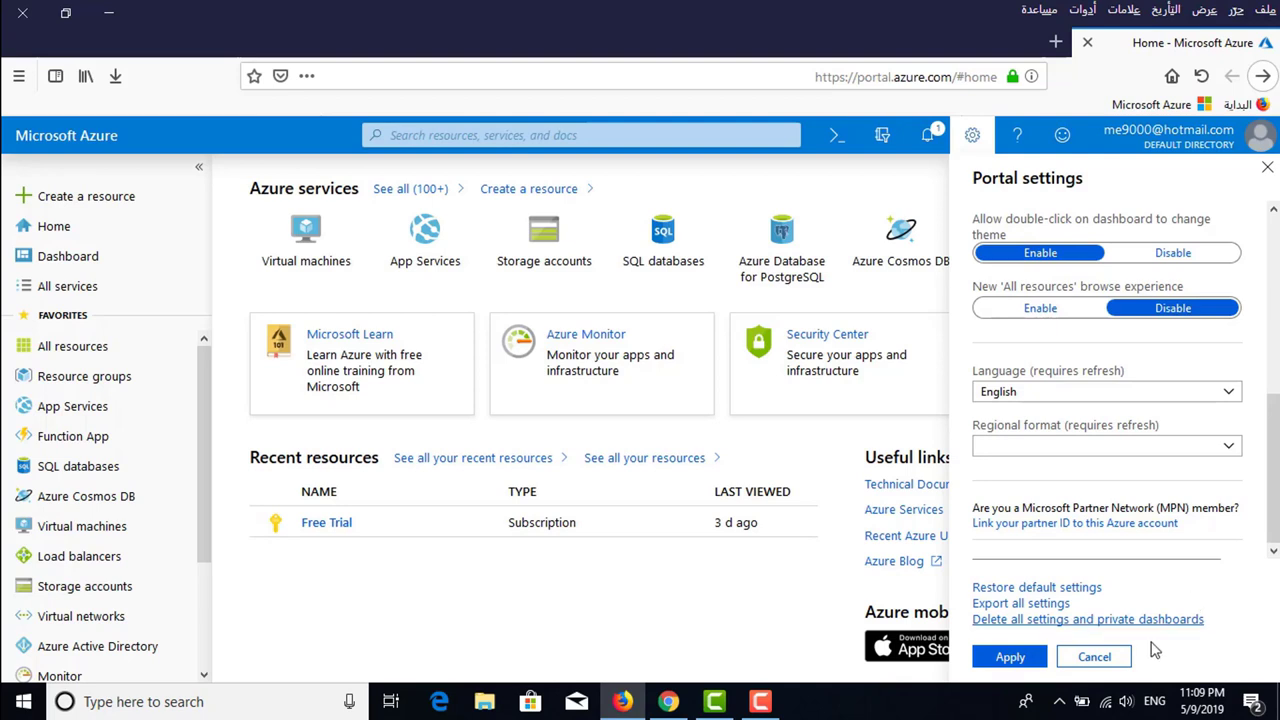
pyautogui.click(1095, 657)
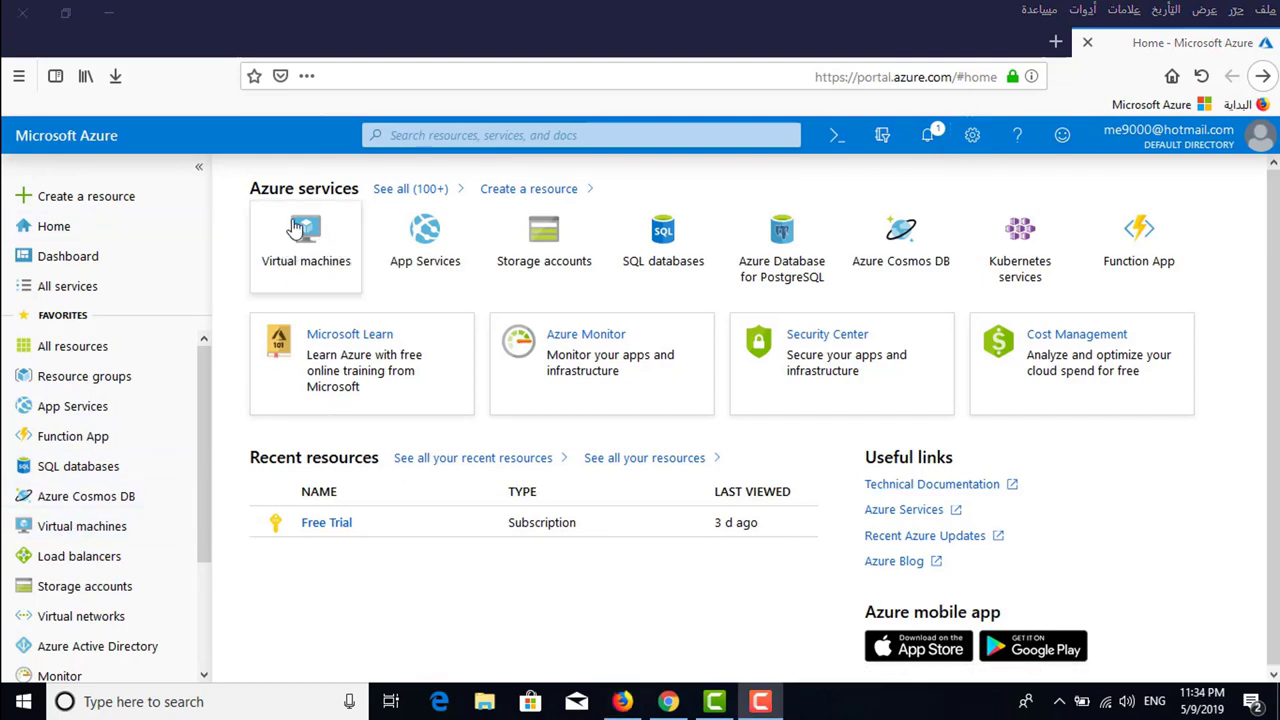
# - Start creating a virtual machine from the Virtual machines service
pyautogui.click(326, 262)
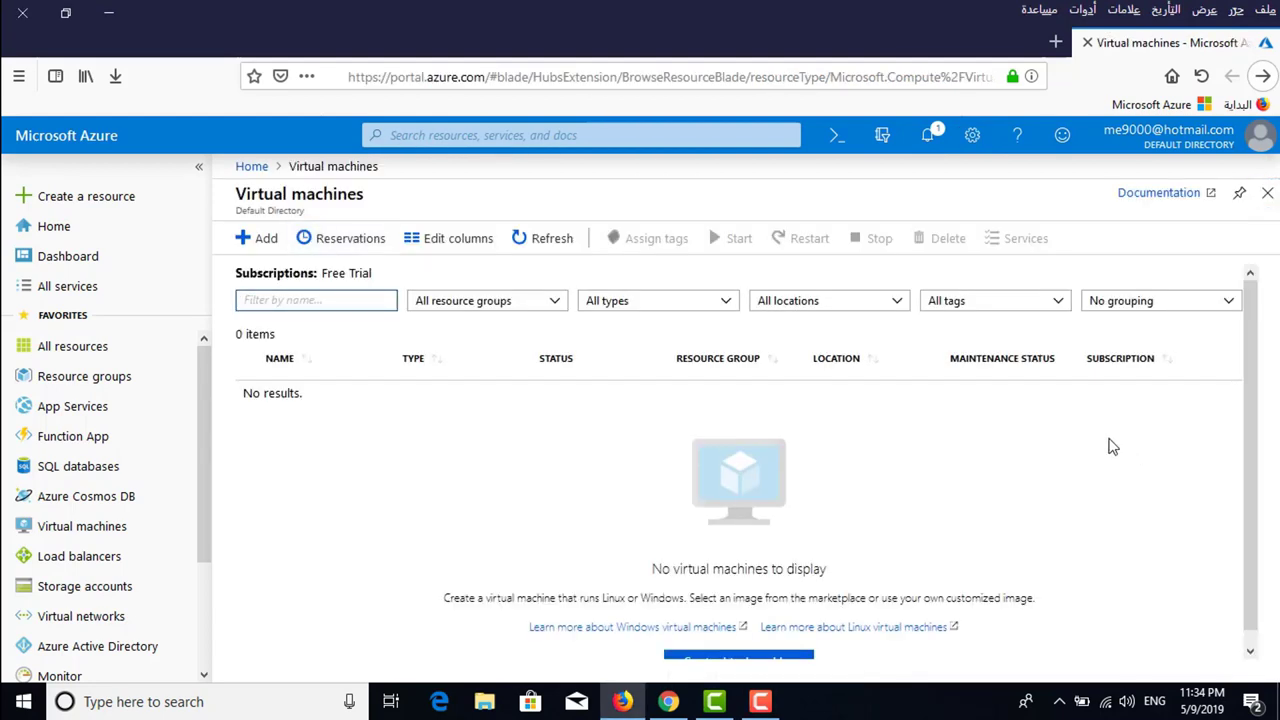
pyautogui.scroll(-1, 1111, 443)
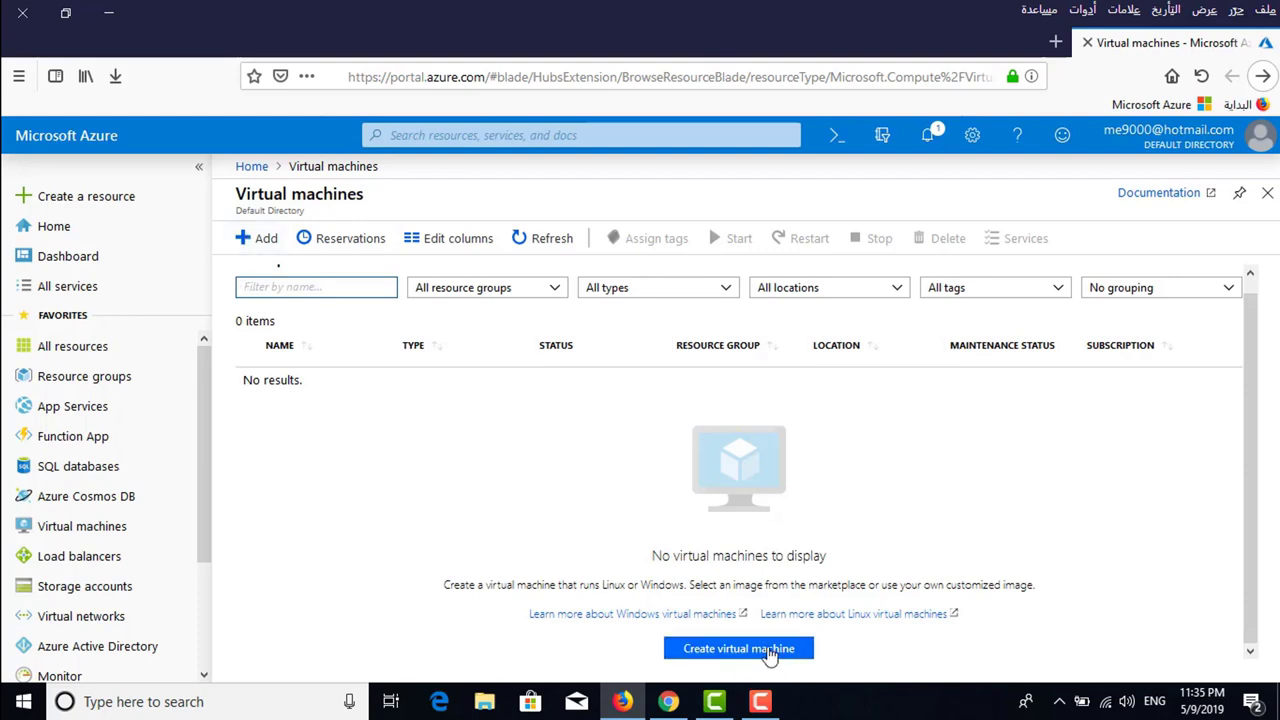
pyautogui.click(770, 650)
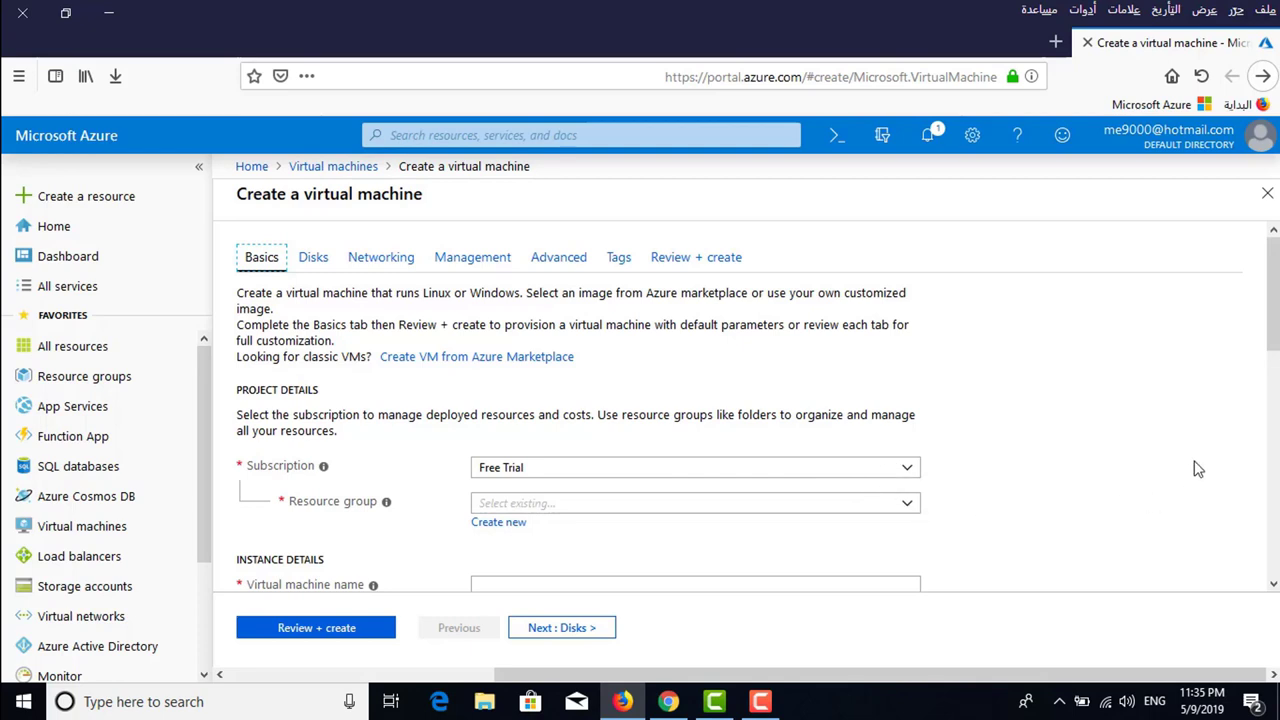
# - Begin creating a new resource group in the virtual machine's project details
pyautogui.scroll(-3, 1103, 413)
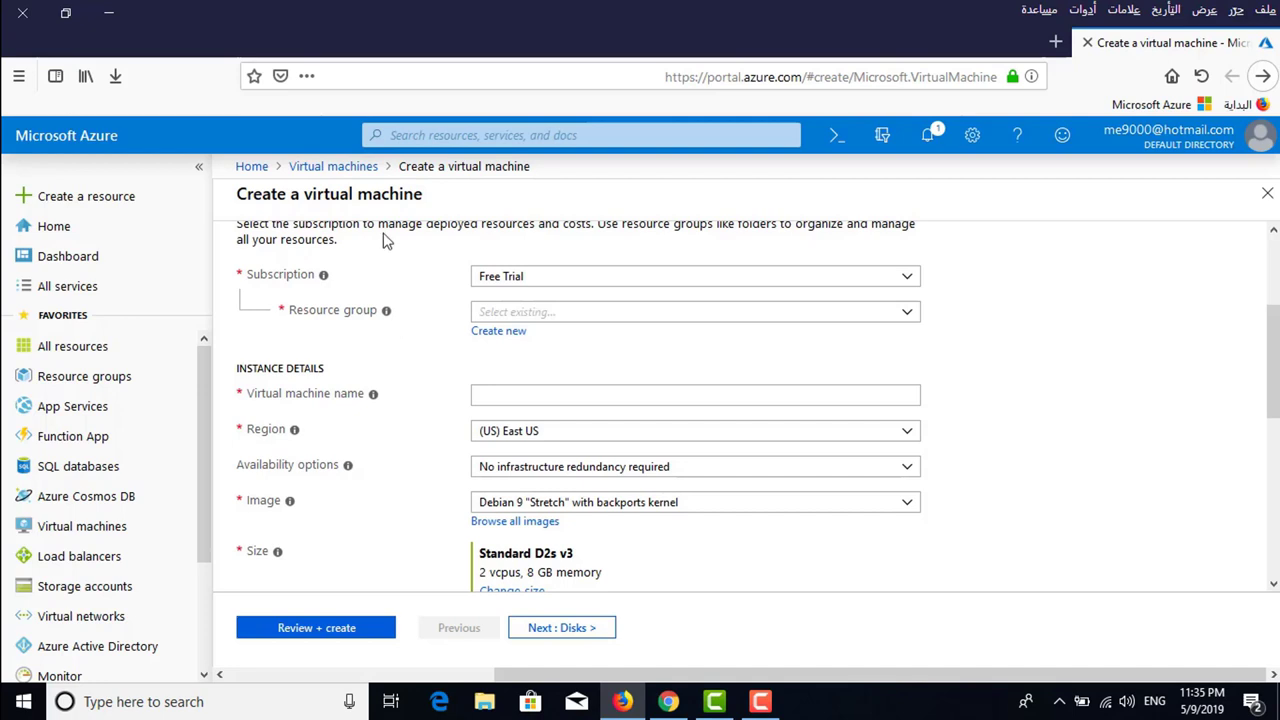
pyautogui.click(910, 318)
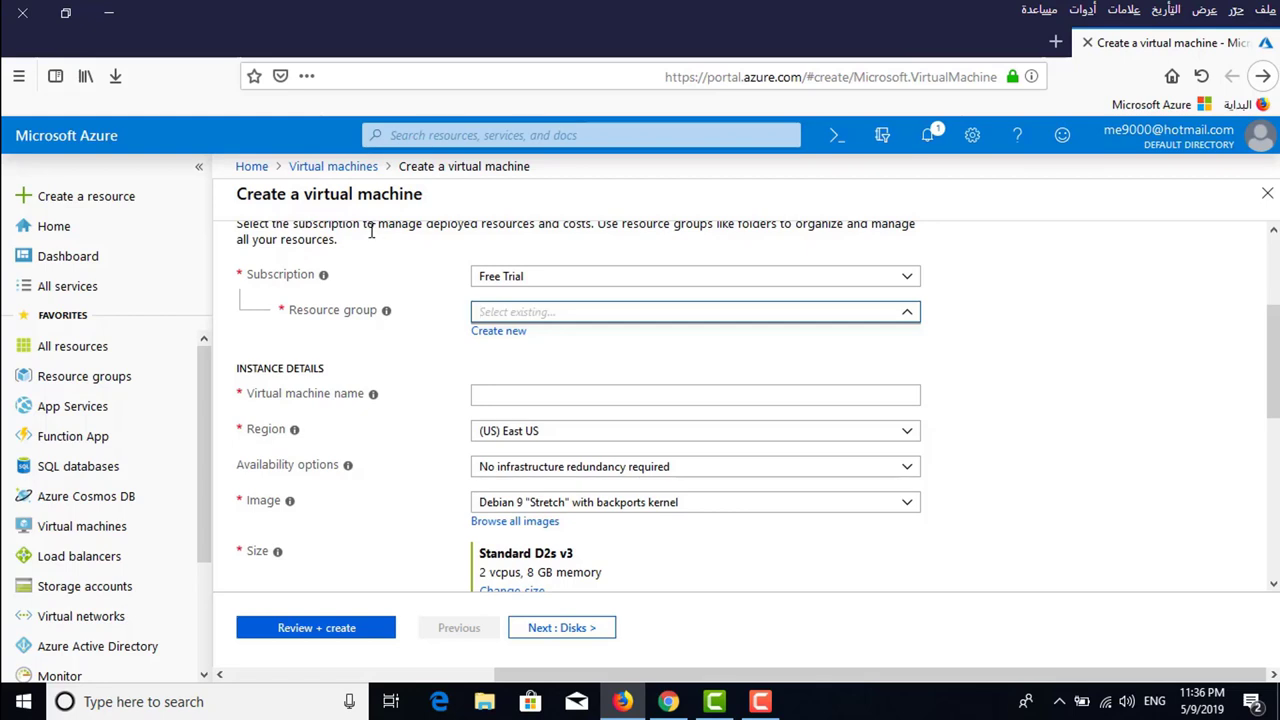
pyautogui.click(509, 343)
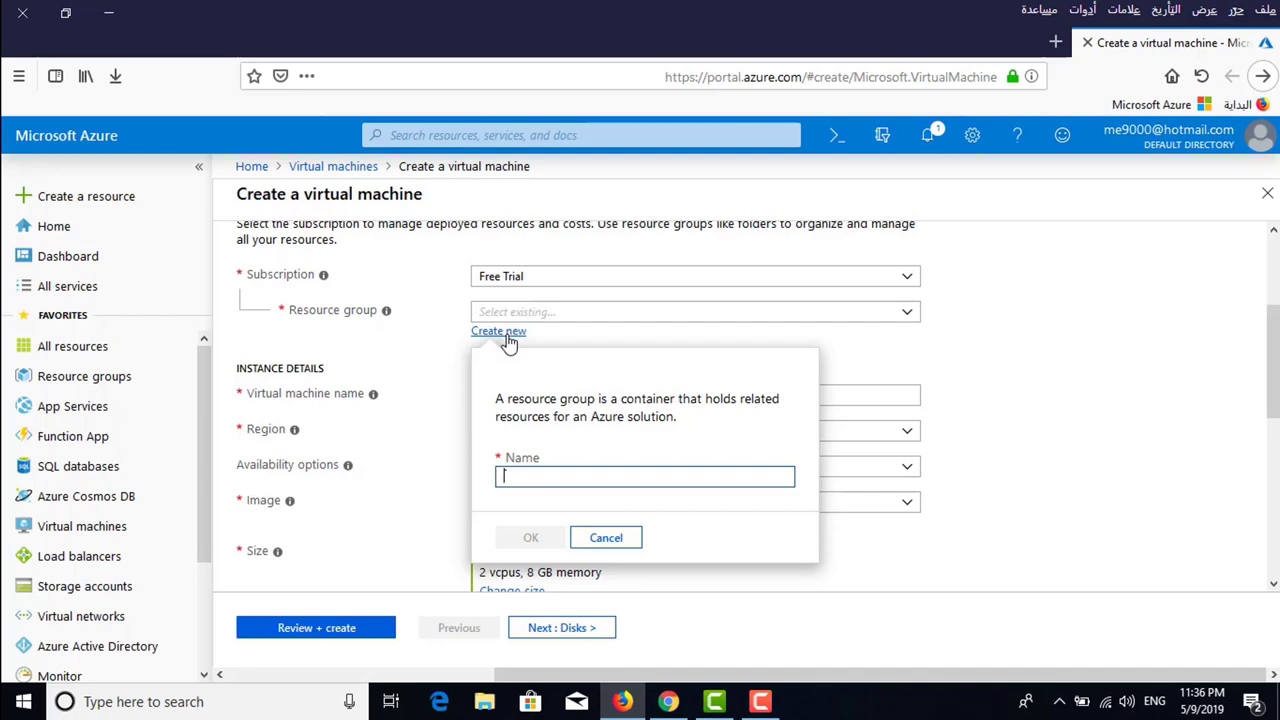
pyautogui.write('my re')
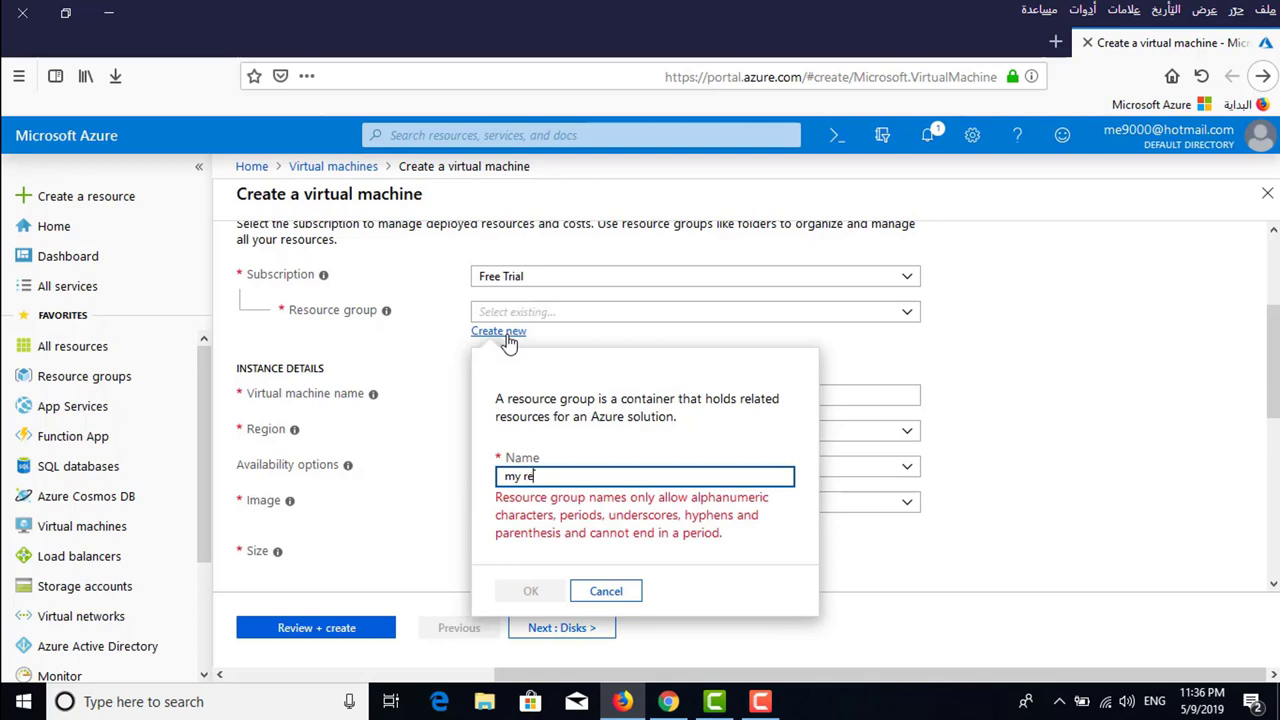
pyautogui.press('BackSpace')
pyautogui.press('BackSpace')
pyautogui.press('BackSpace')
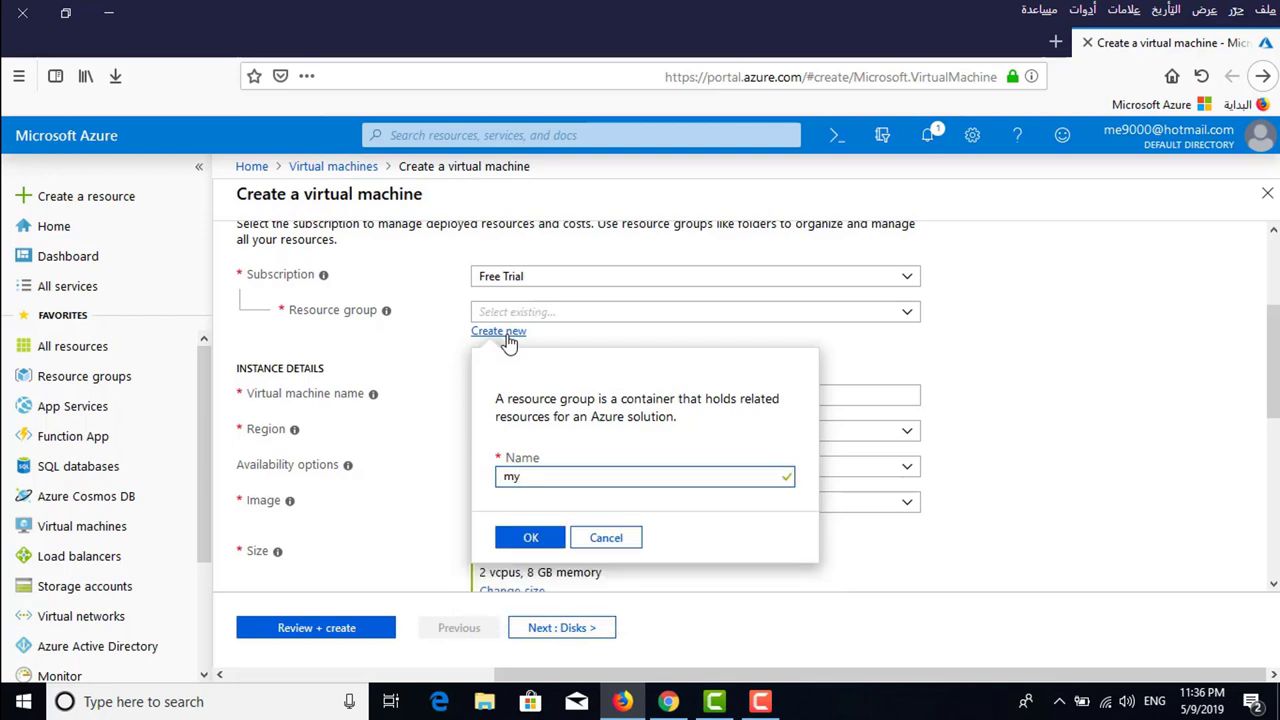
pyautogui.write('resourc1')
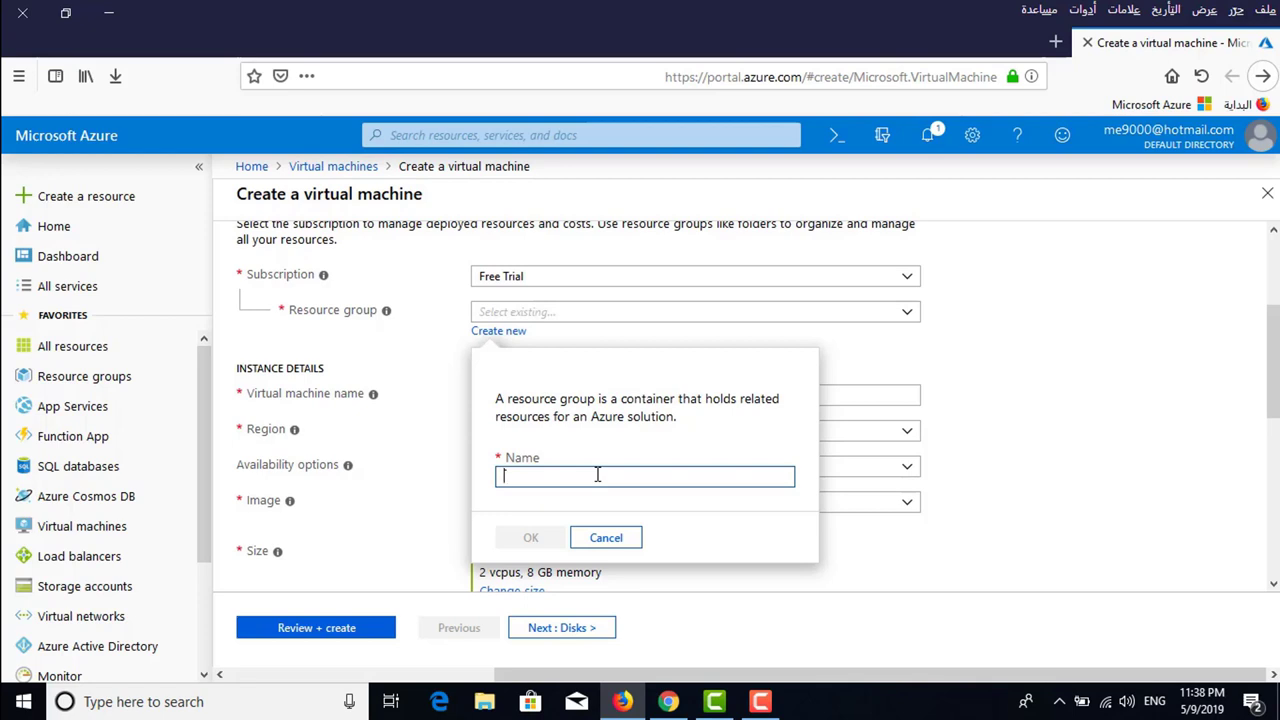
# - Name the new resource group vm-win-recource and confirm it
pyautogui.write('vm')
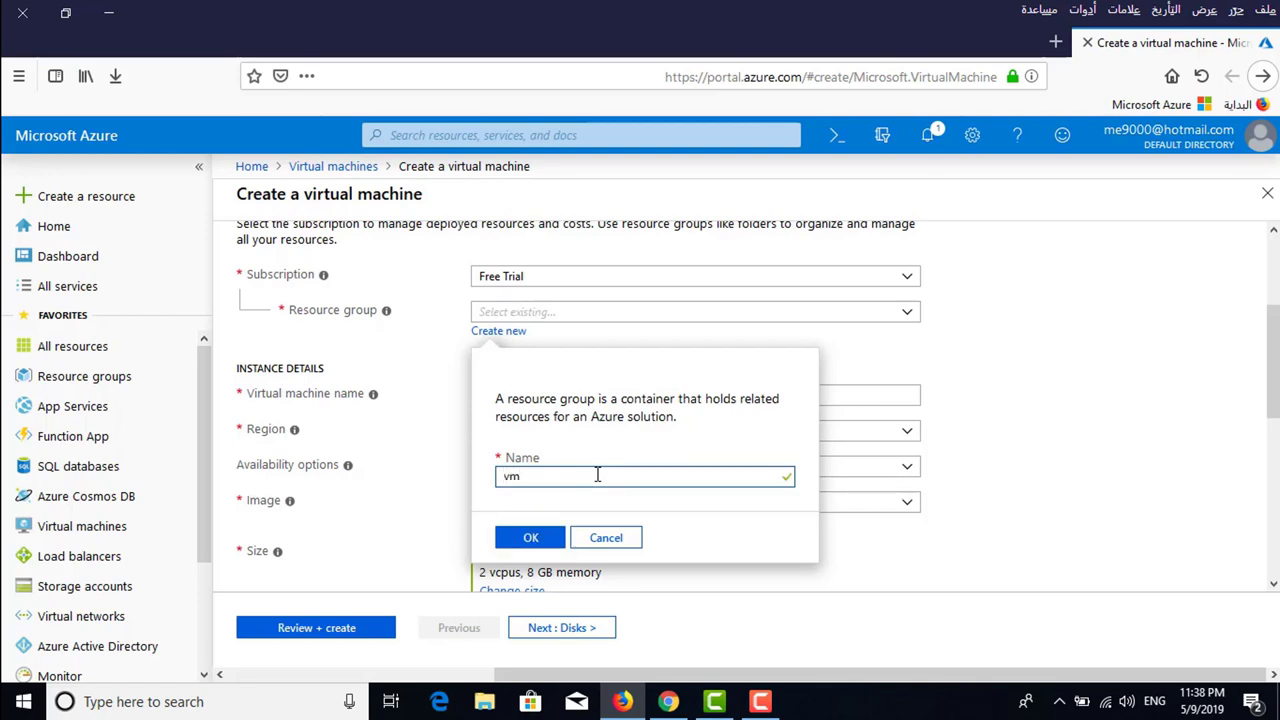
pyautogui.write('-win-recource')
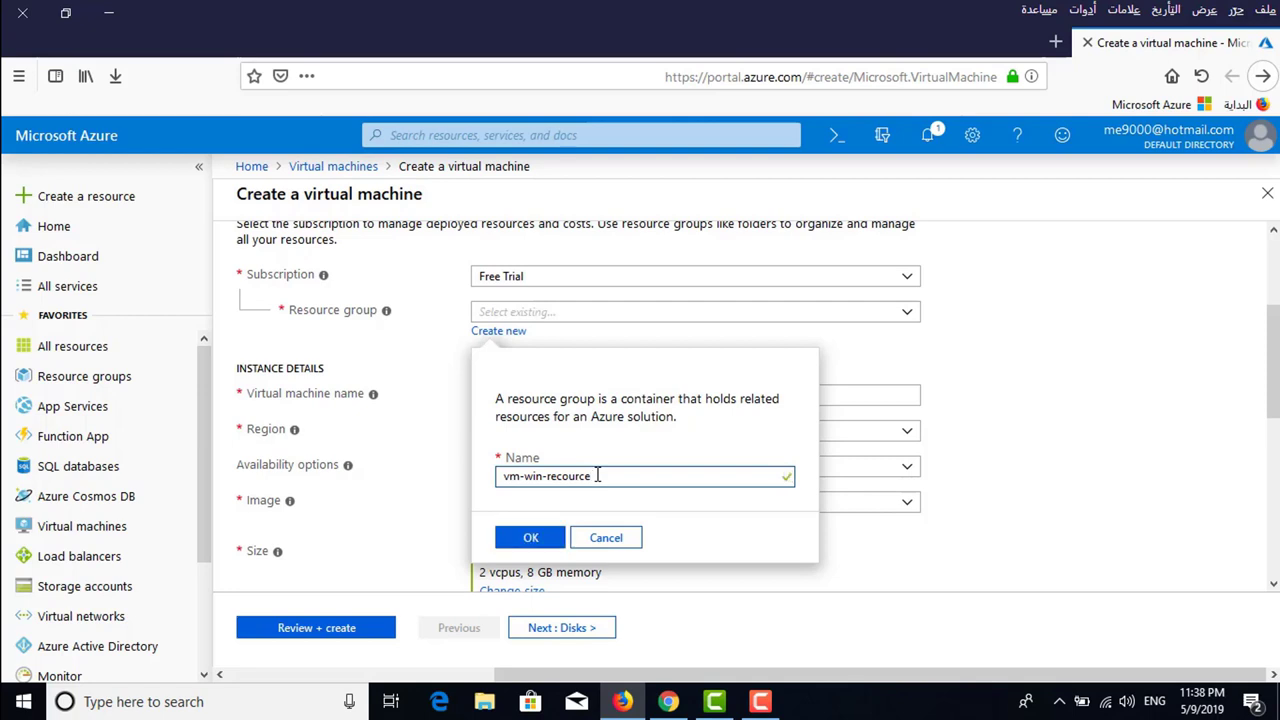
pyautogui.click(530, 537)
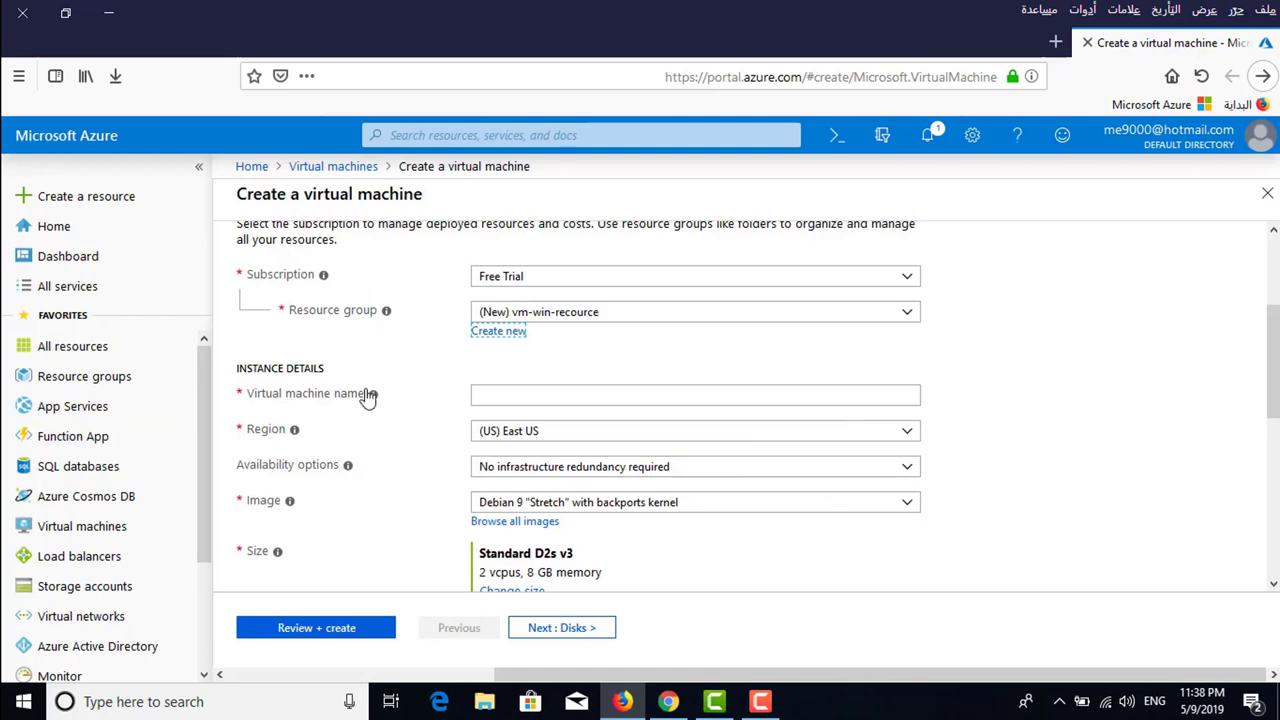
# - Name the virtual machine myvm1 in the instance details
pyautogui.click(506, 398)
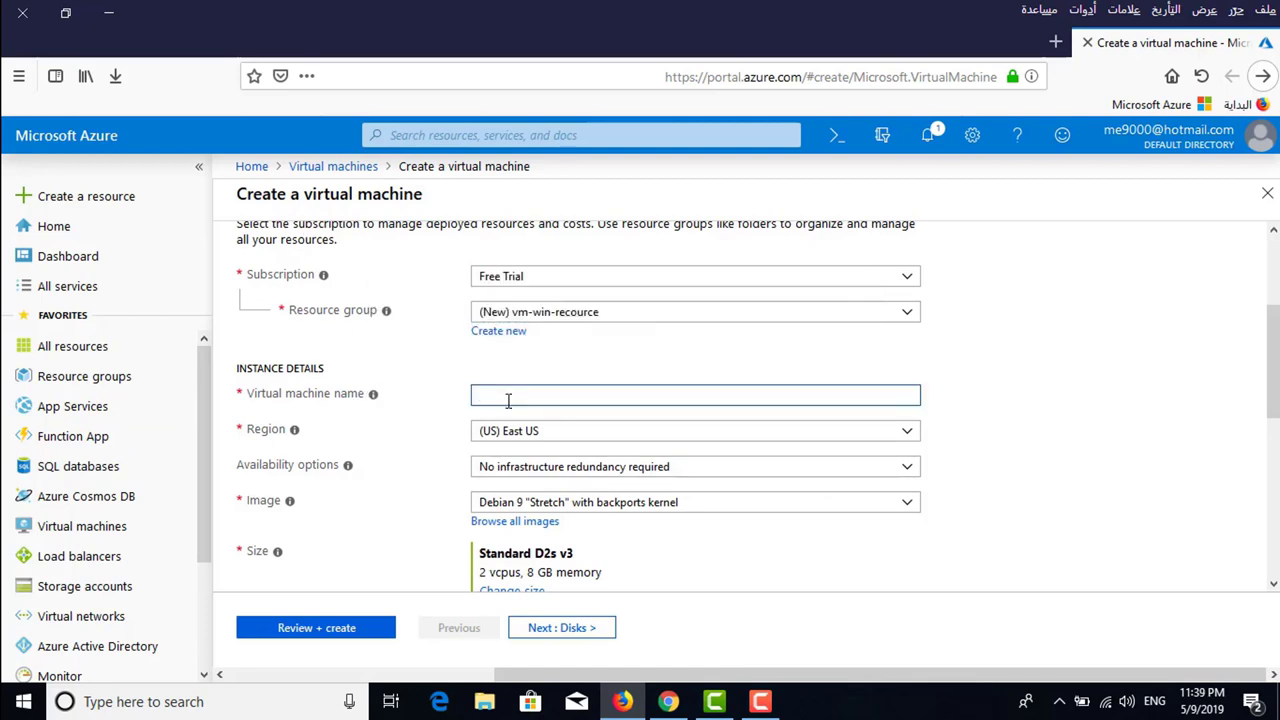
pyautogui.write('myvm1')
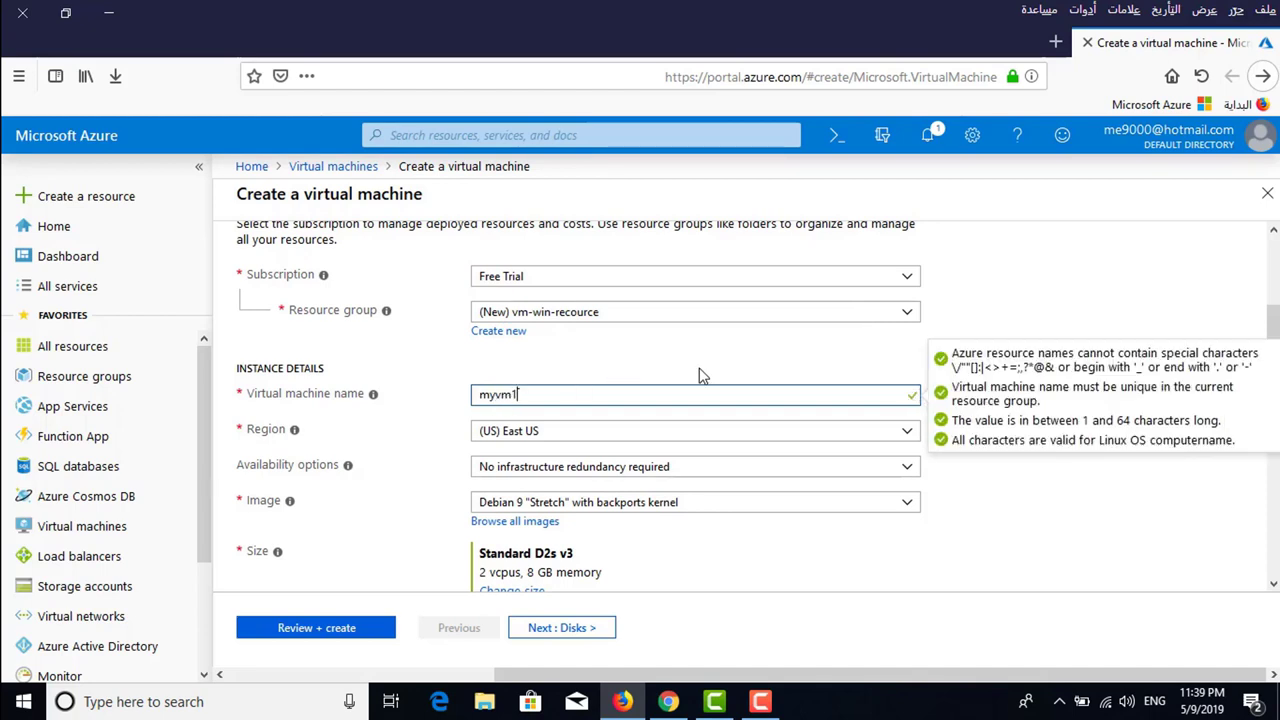
# - Look through the regions available for the virtual machine, including the recommended and other groups
pyautogui.scroll(-2, 390, 437)
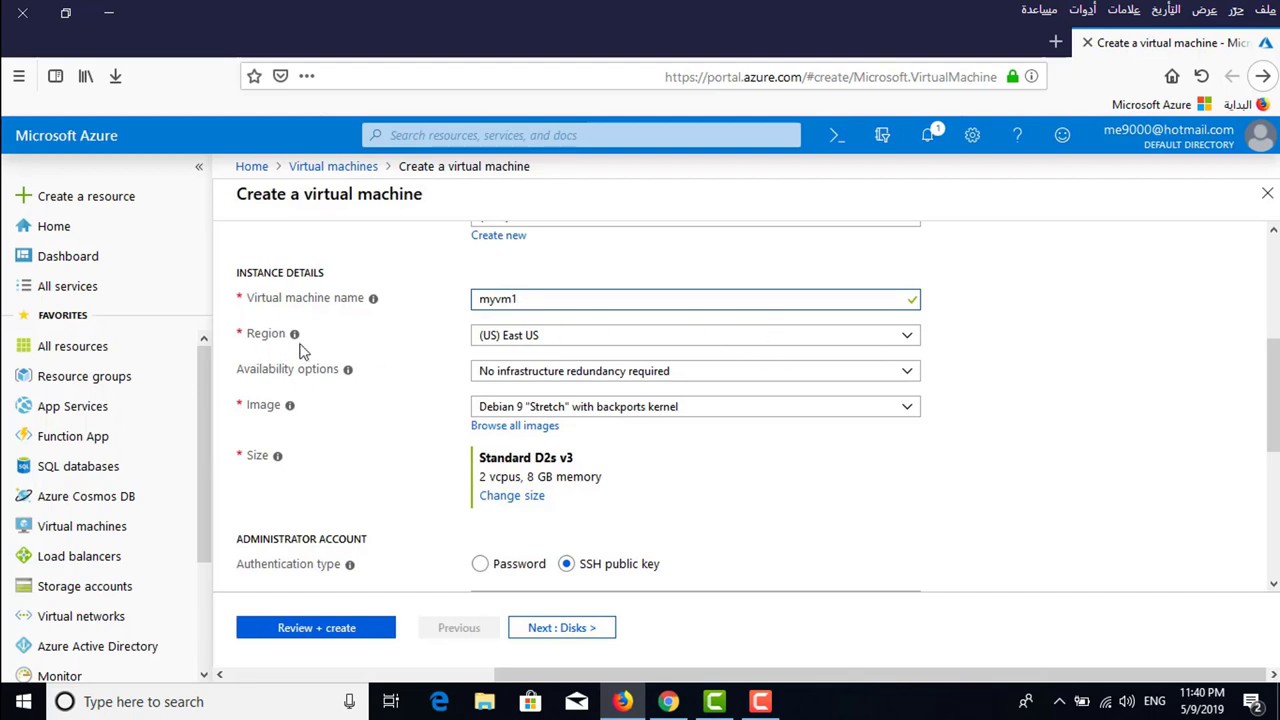
pyautogui.click(909, 343)
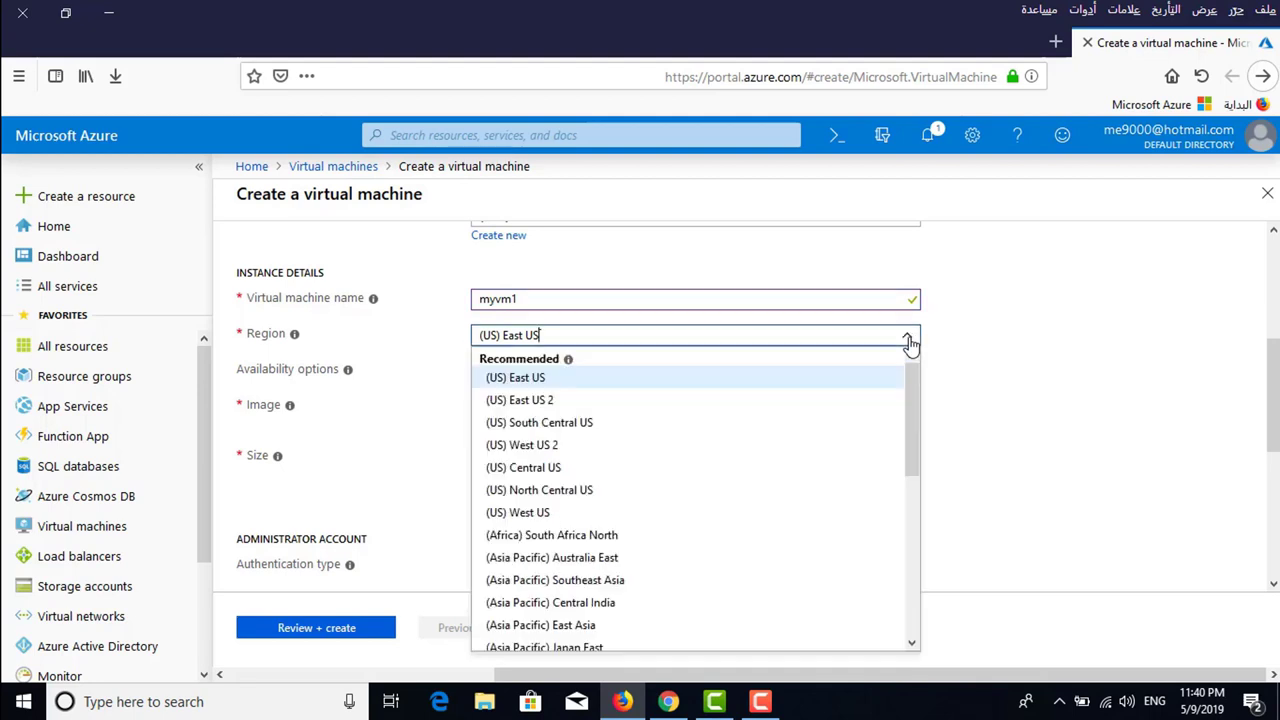
pyautogui.moveTo(912, 365); pyautogui.dragTo(920, 542)
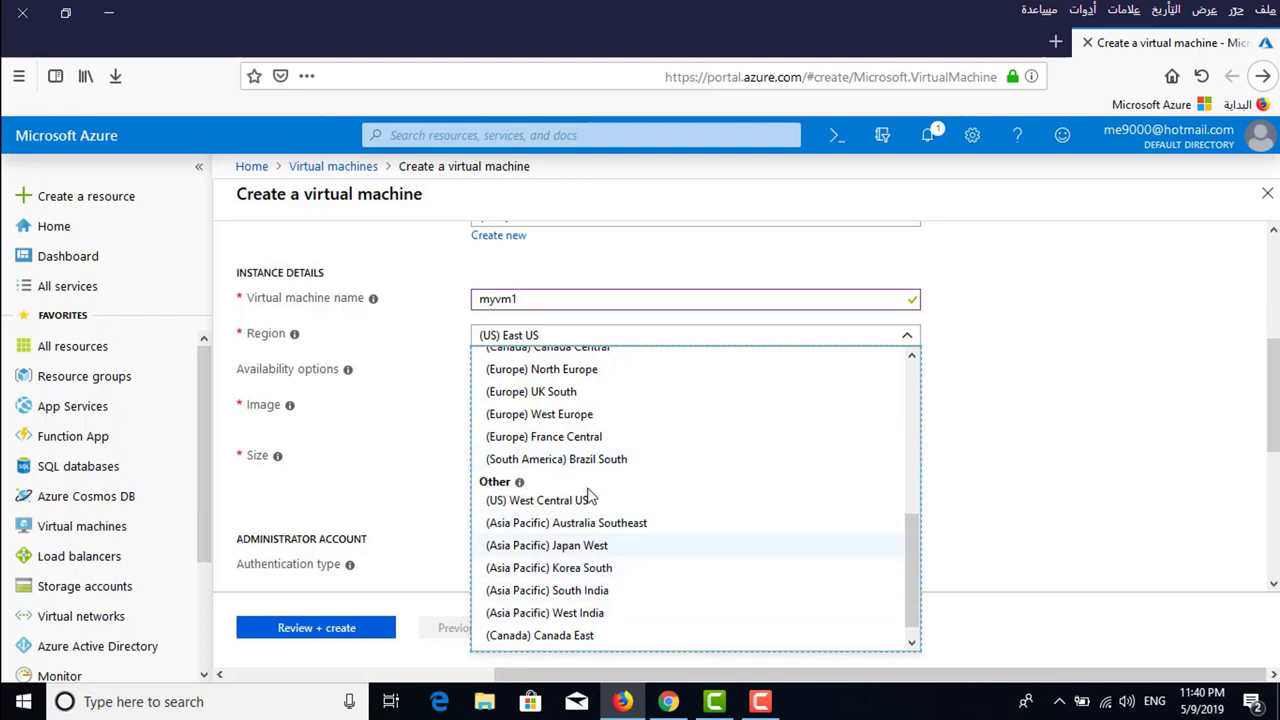
pyautogui.scroll(2, 645, 535)
pyautogui.scroll(3, 645, 535)
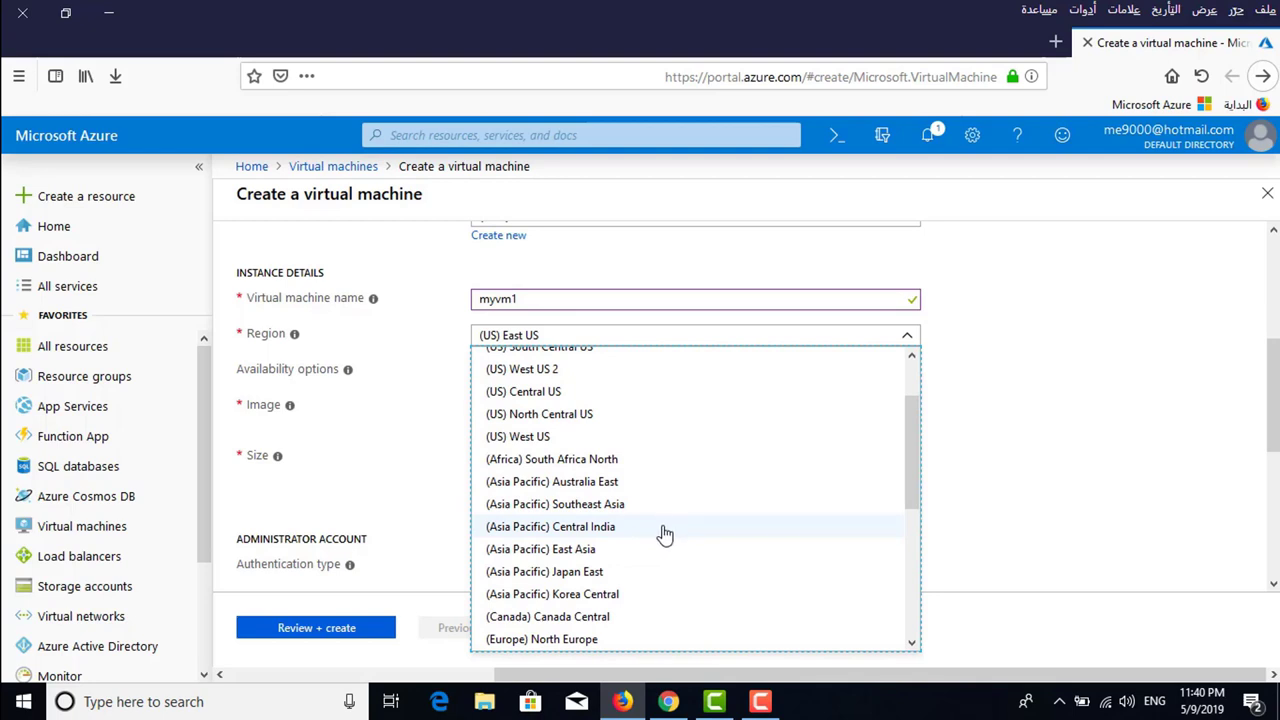
pyautogui.scroll(2, 664, 533)
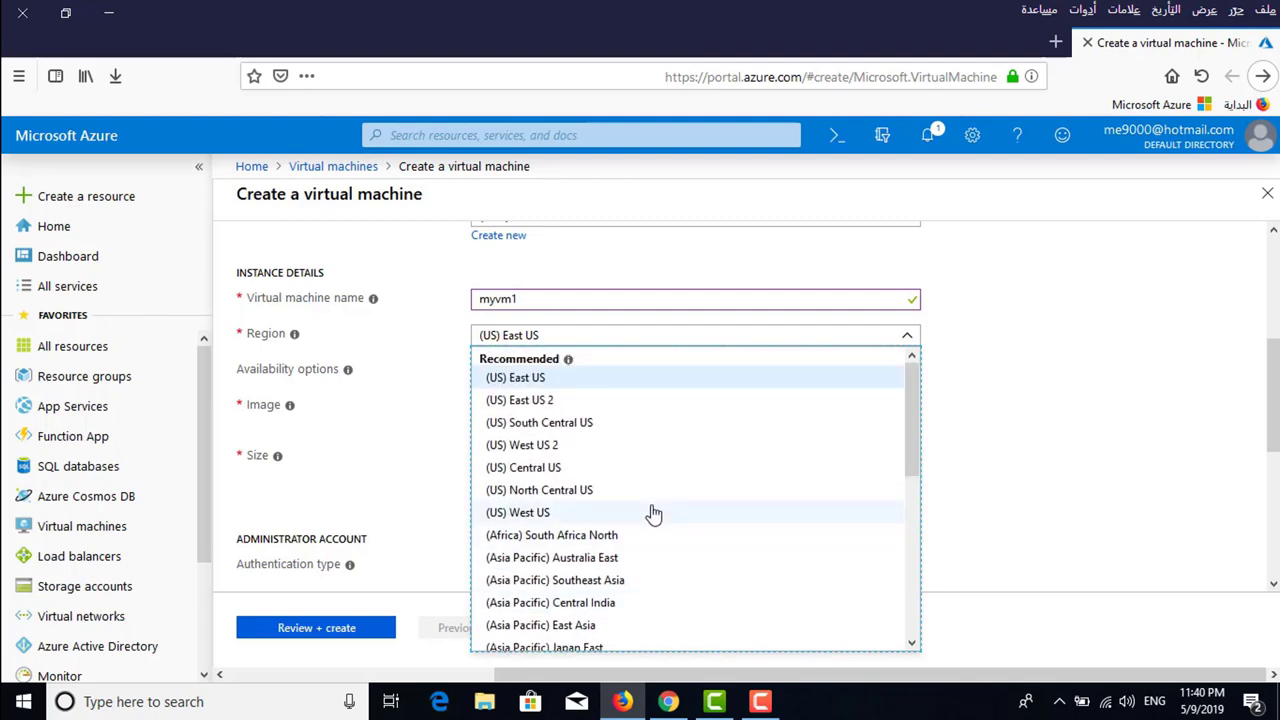
# - Search the web for "azure regions services" in a new browser tab
pyautogui.click(1055, 41)
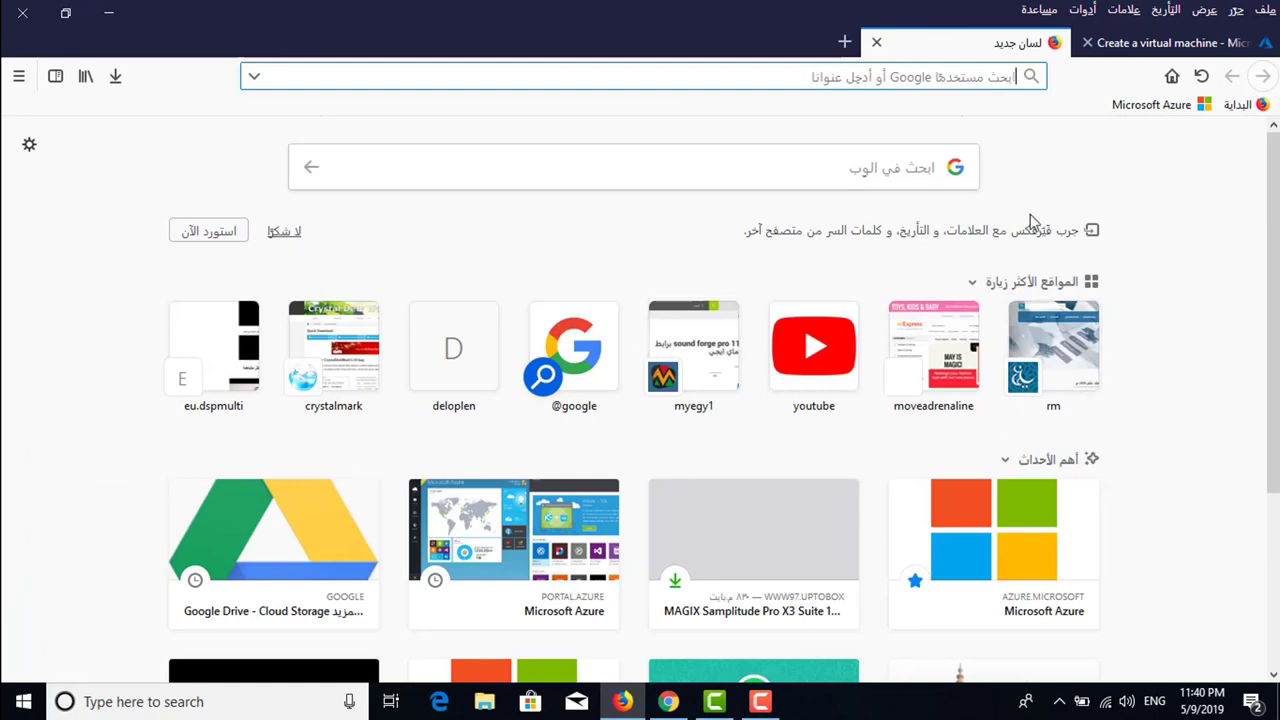
pyautogui.click(889, 170)
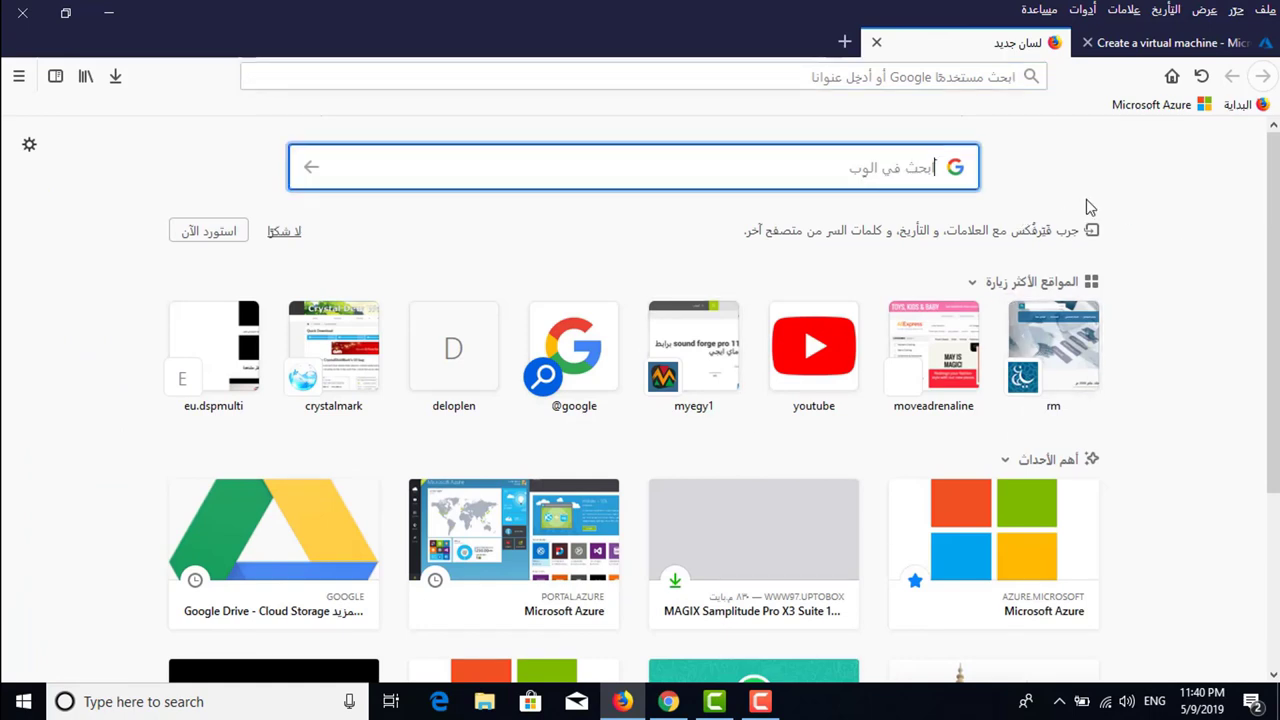
pyautogui.write('azure re')
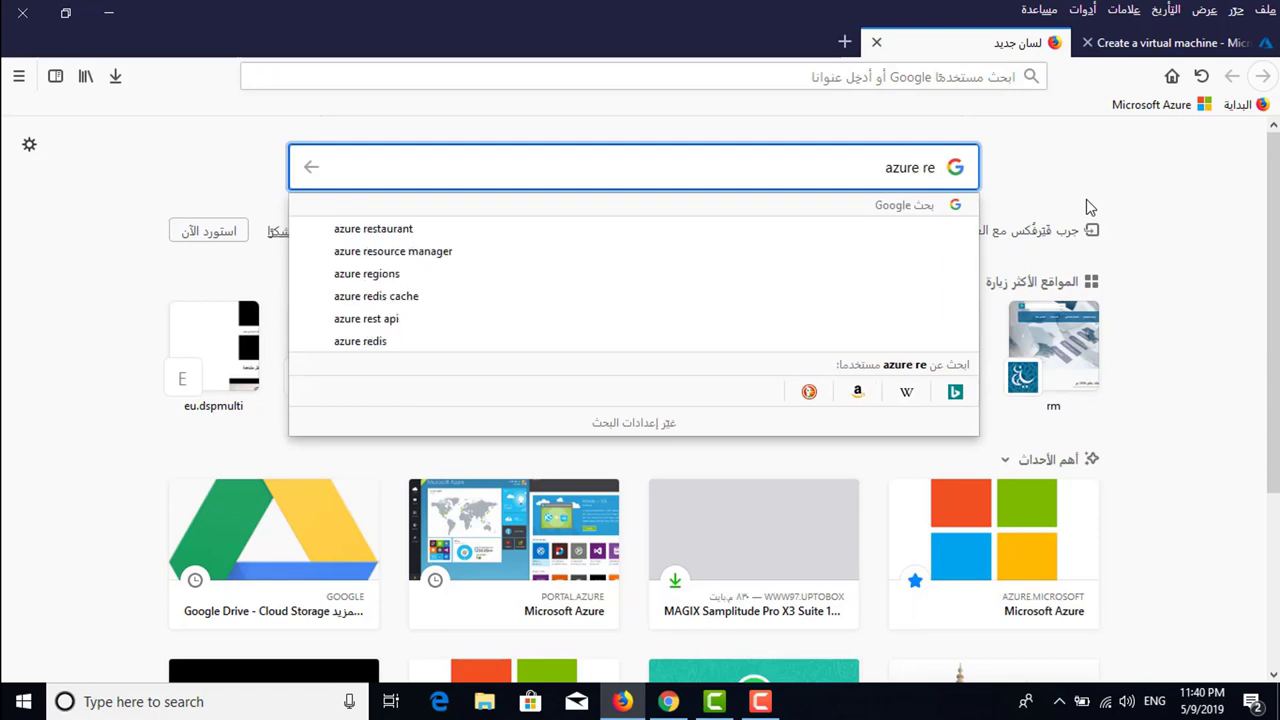
pyautogui.write('go')
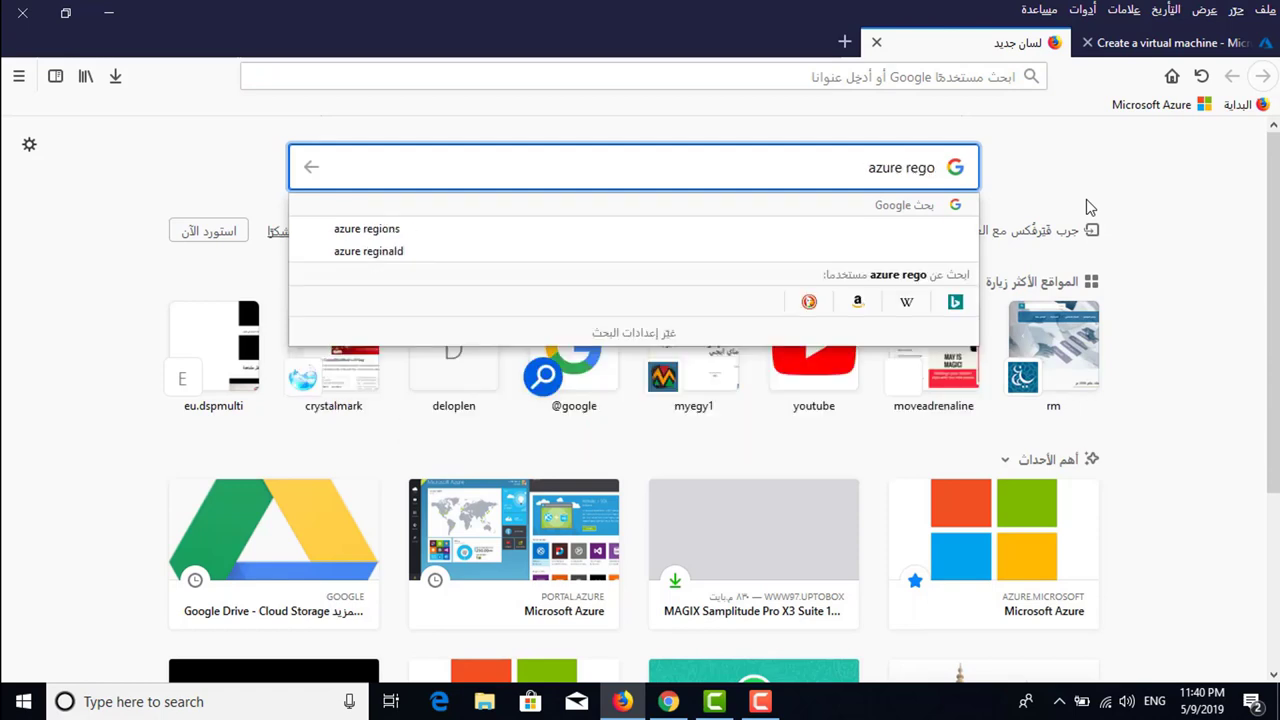
pyautogui.press('BackSpace')
pyautogui.write('ion')
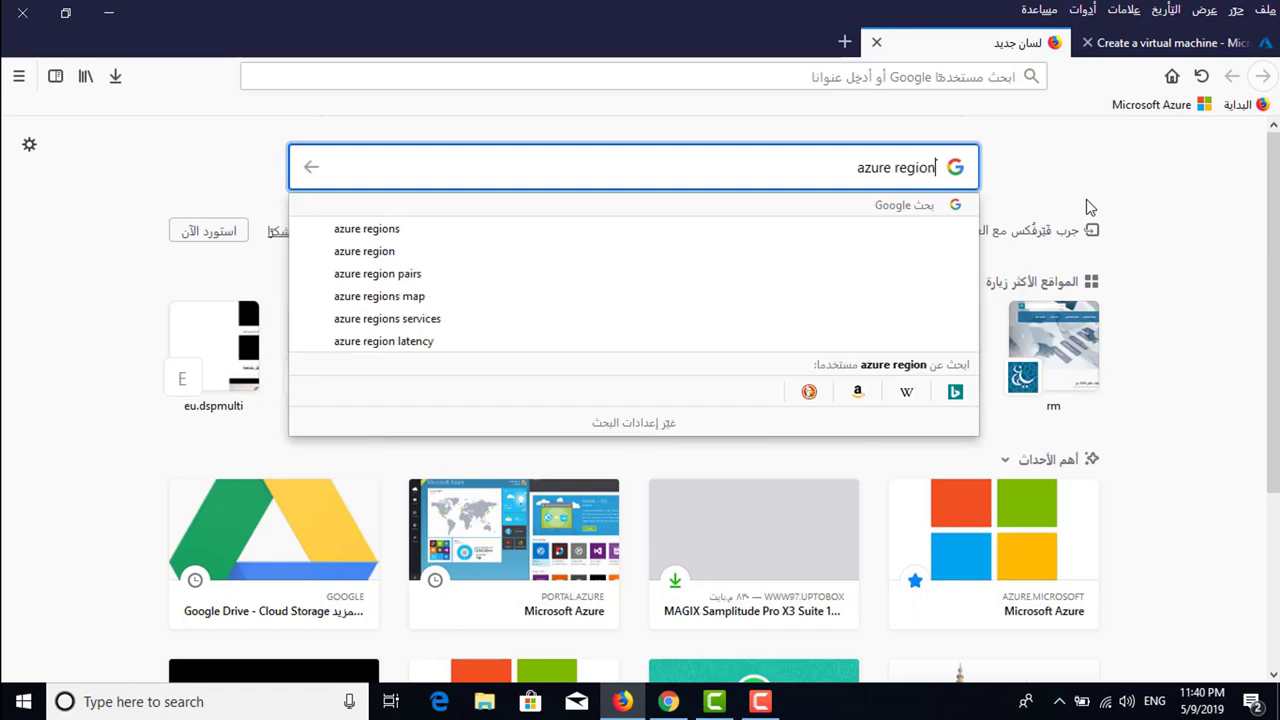
pyautogui.write('s')
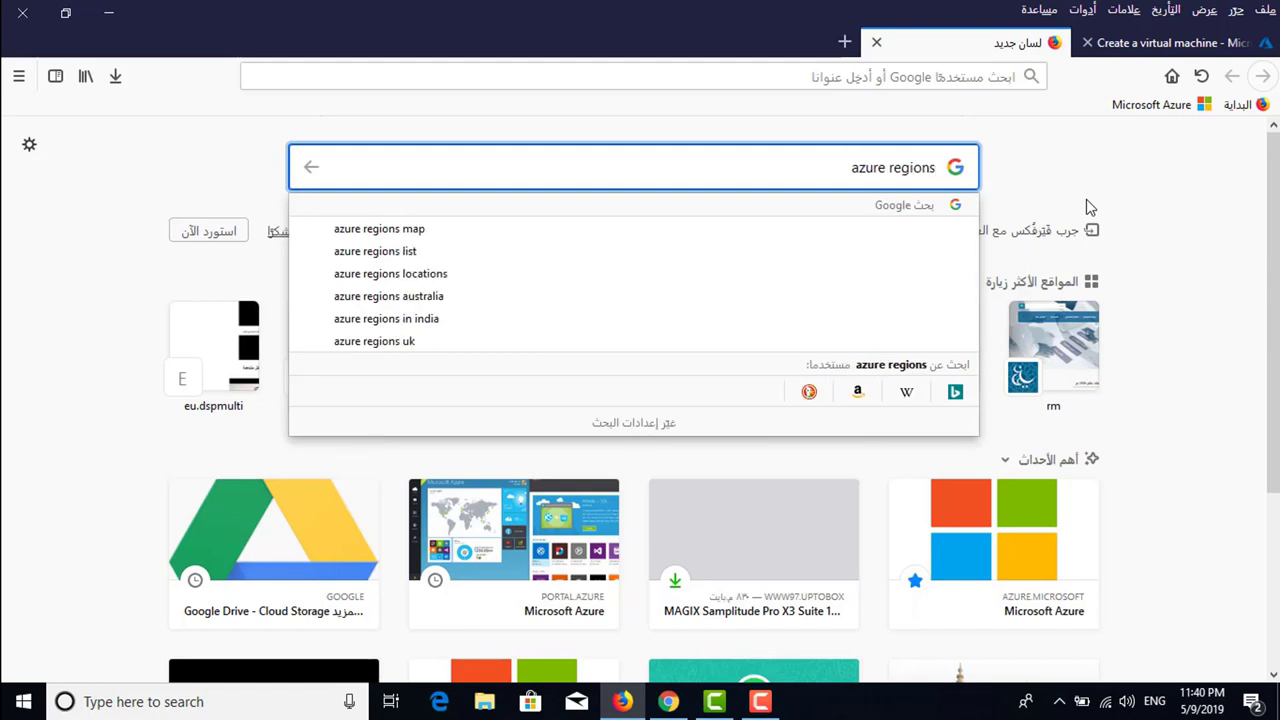
pyautogui.write(' ser')
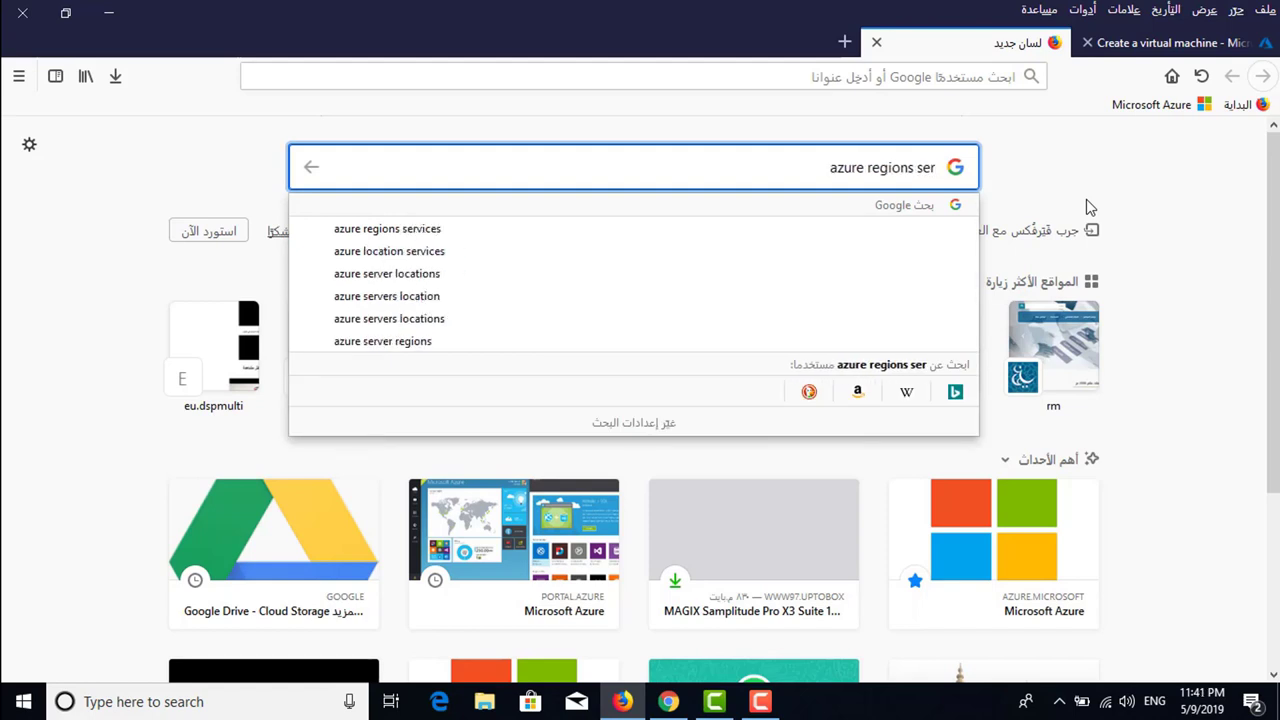
pyautogui.press('Down')
pyautogui.press('Return')
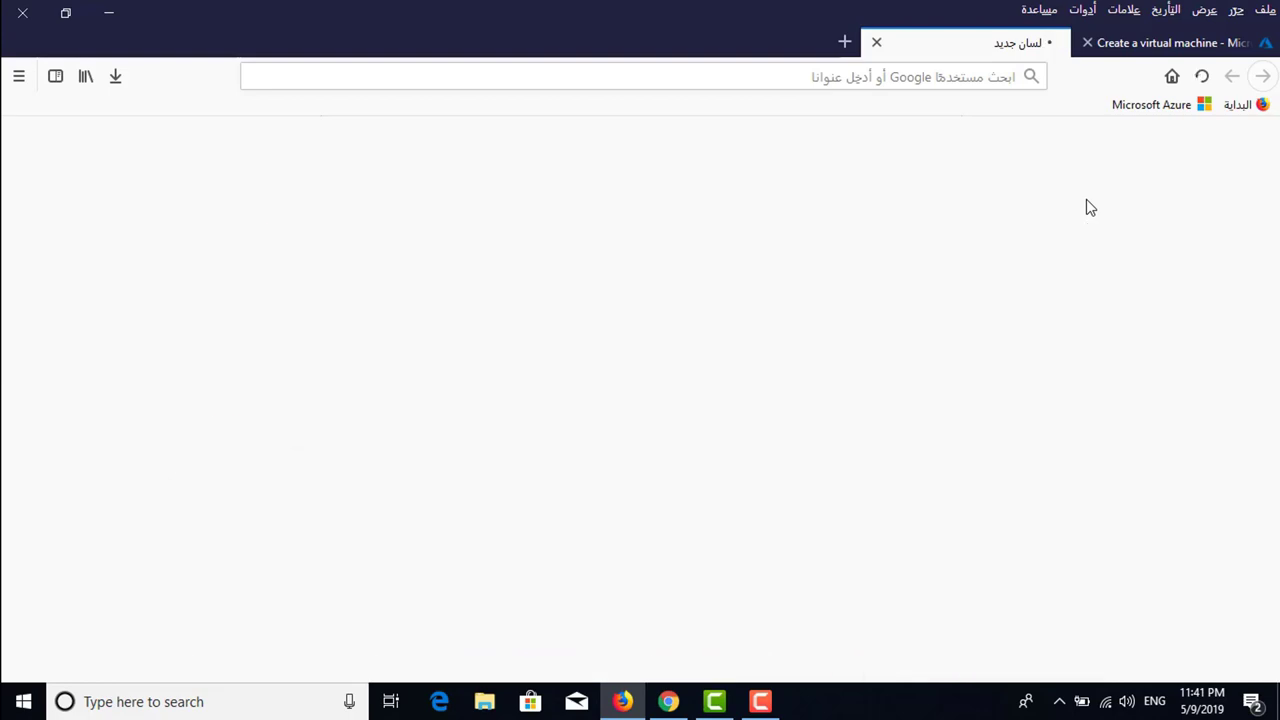
# - Open the Azure Products by Region page from the search results in its own tab and switch to it
pyautogui.scroll(-4, 1080, 288)
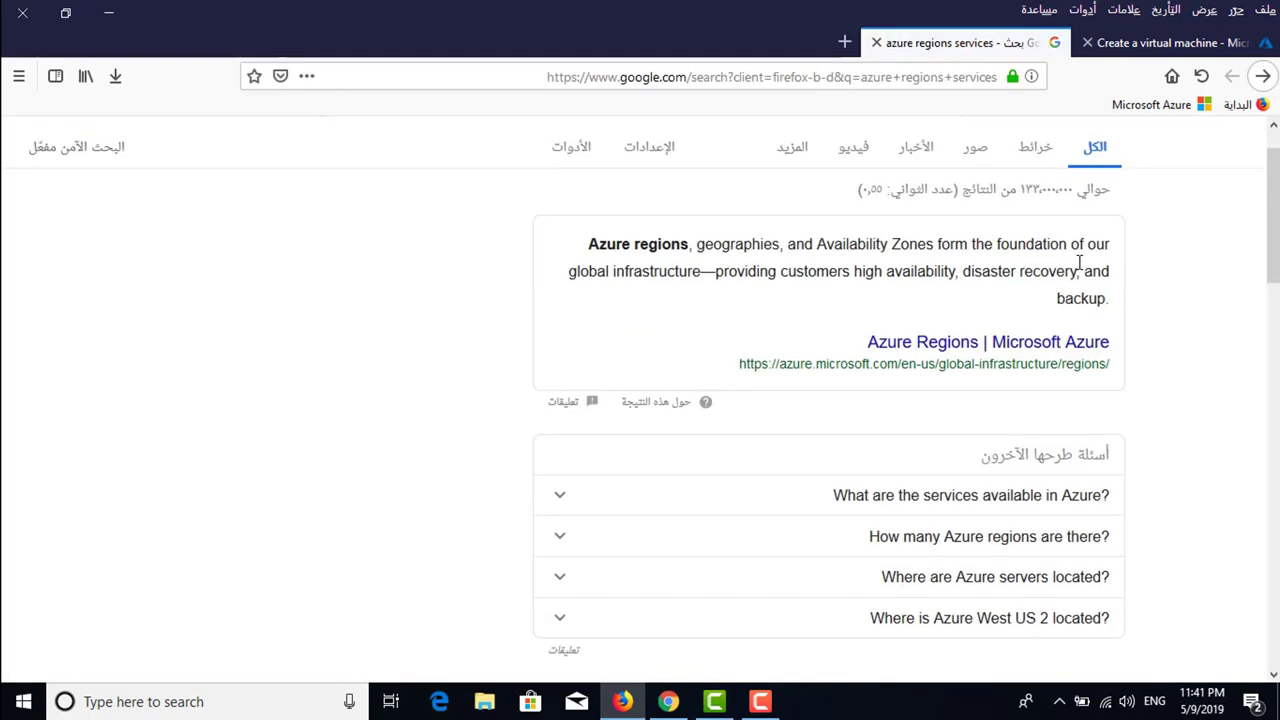
pyautogui.rightClick(1030, 378)
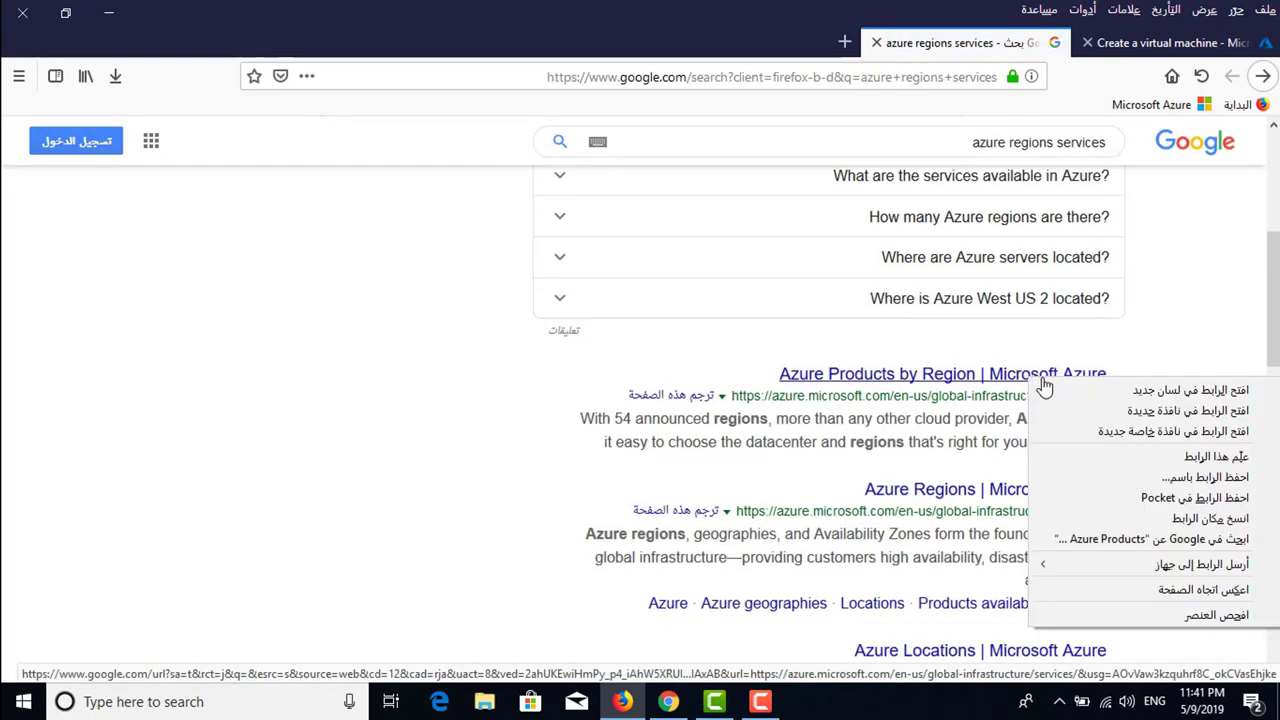
pyautogui.press('Escape')
pyautogui.middleClick(1078, 386)
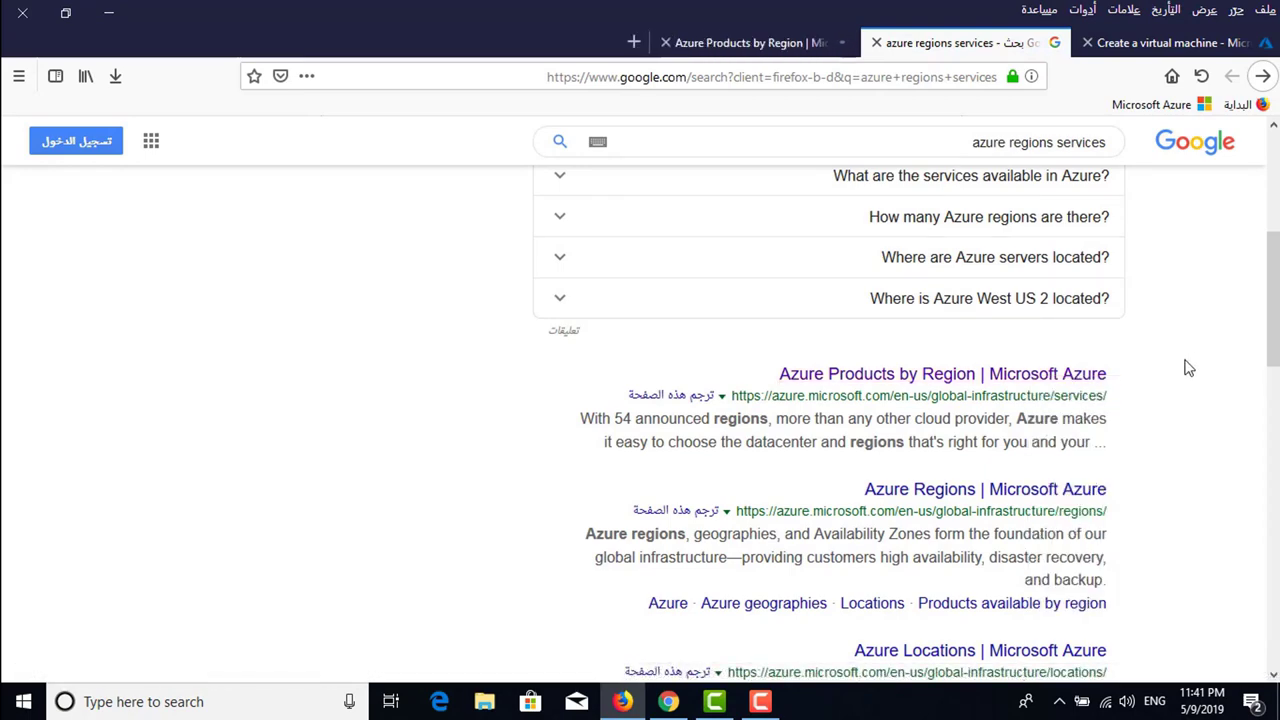
pyautogui.click(732, 43)
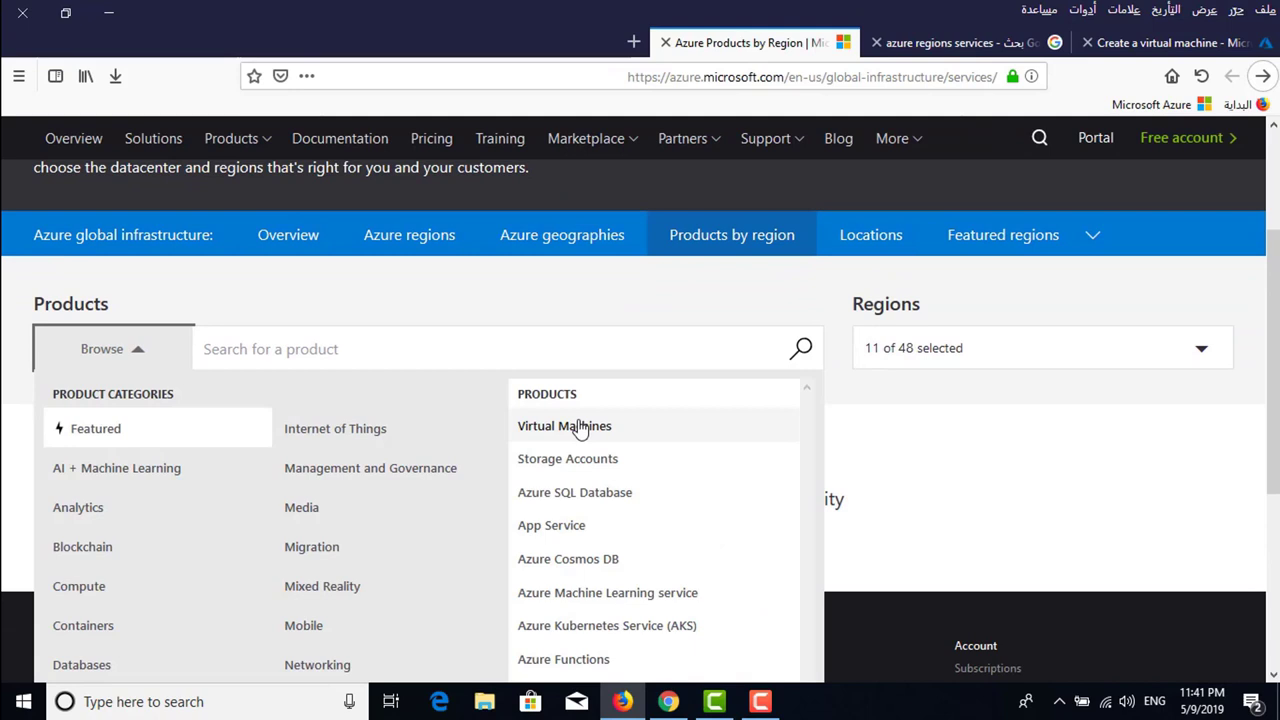
# - Show regional availability for the Virtual Machines product and examine which machine series each region offers
pyautogui.click(580, 426)
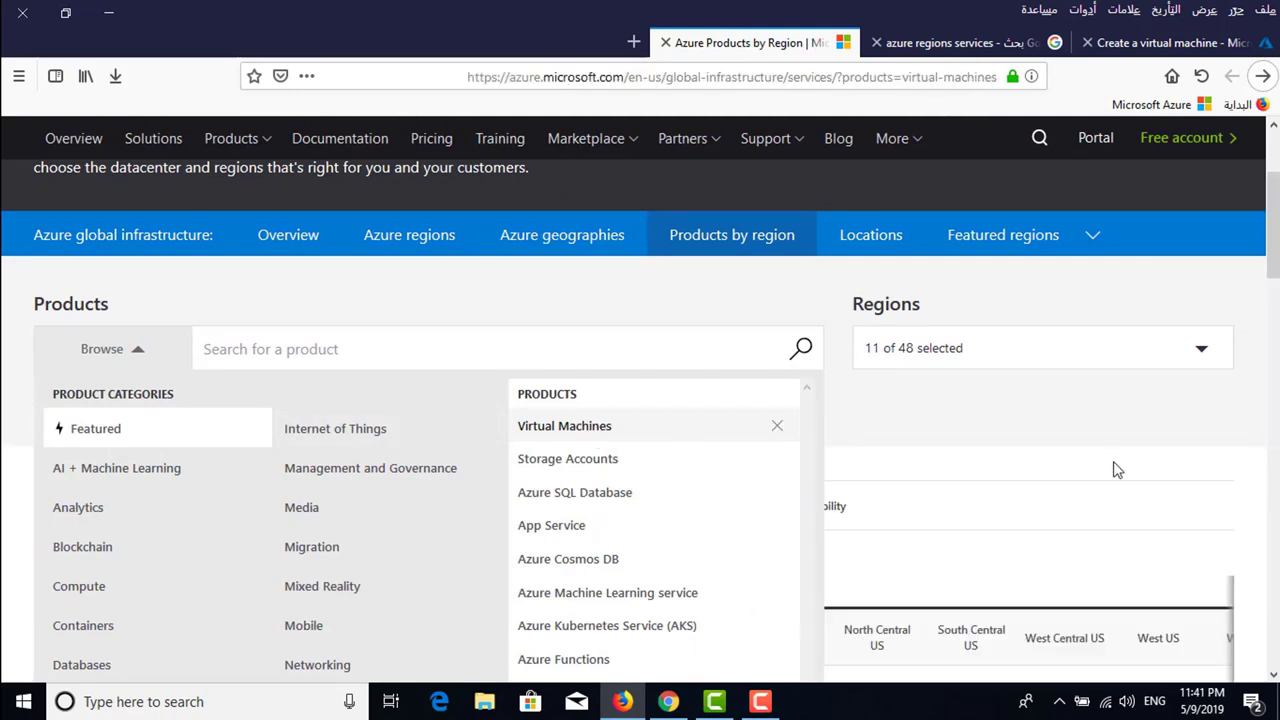
pyautogui.click(1060, 405)
pyautogui.scroll(-4, 997, 405)
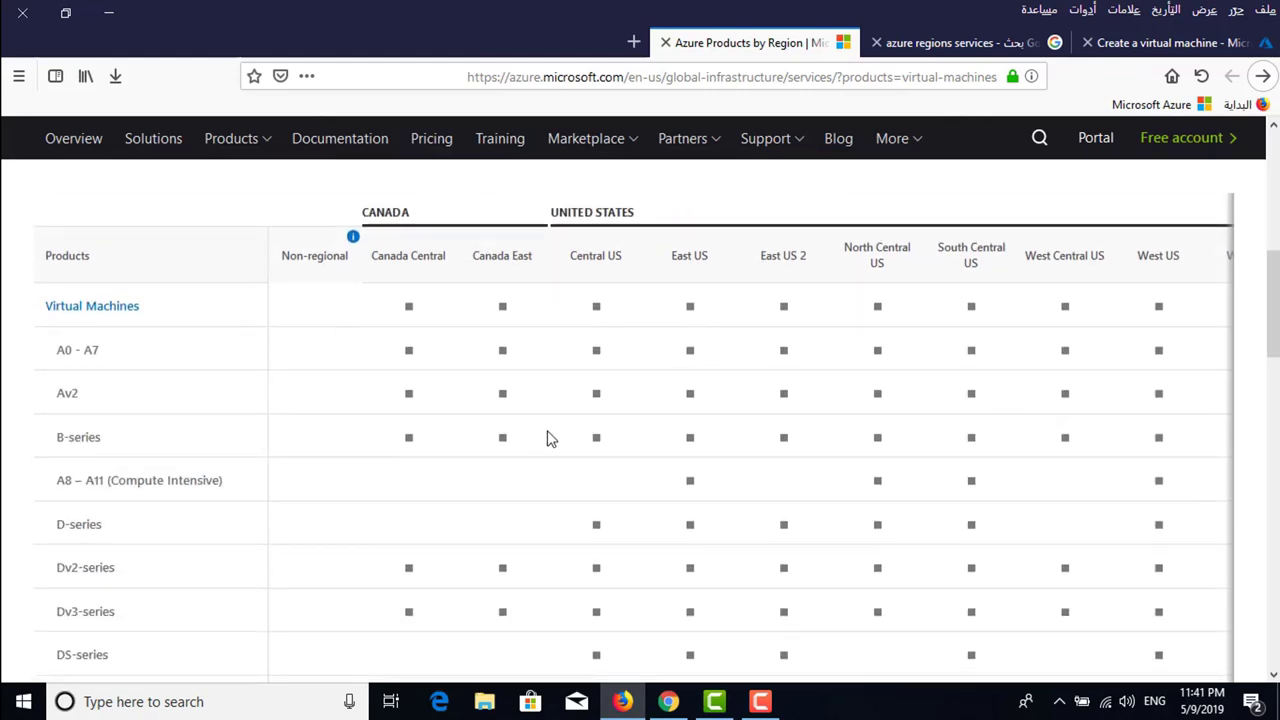
pyautogui.scroll(-1, 546, 437)
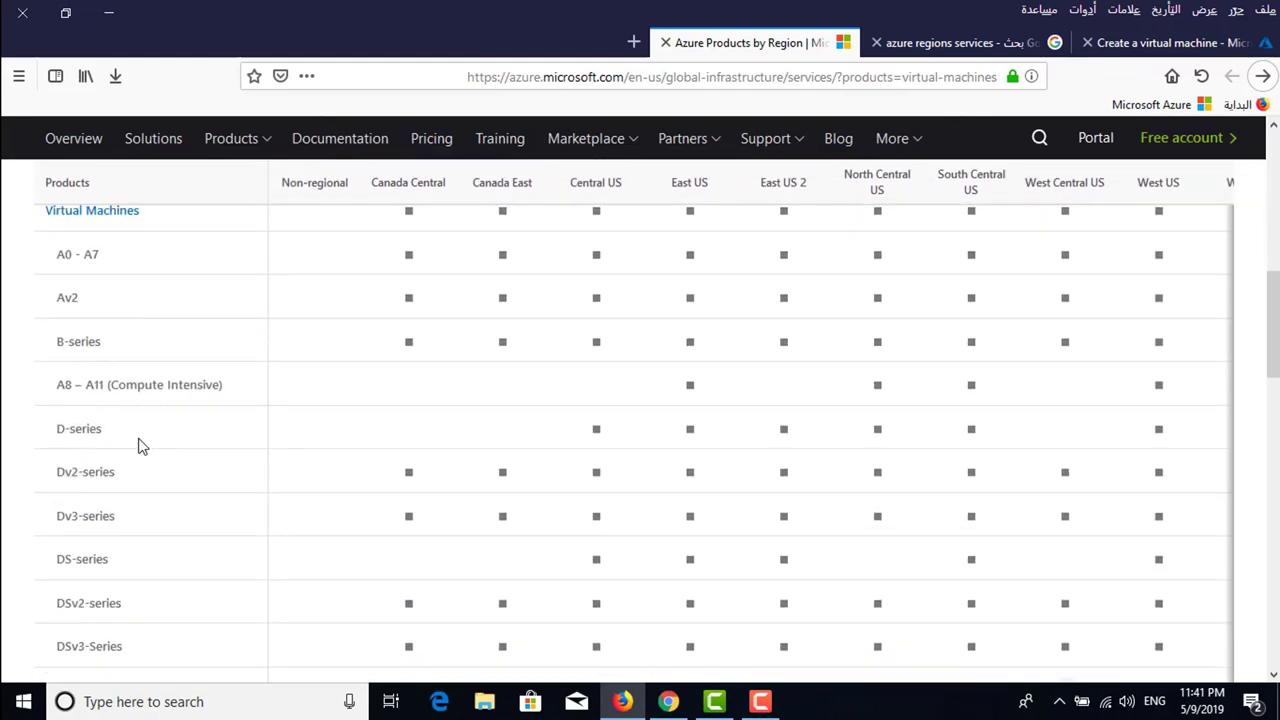
pyautogui.scroll(-2, 120, 310)
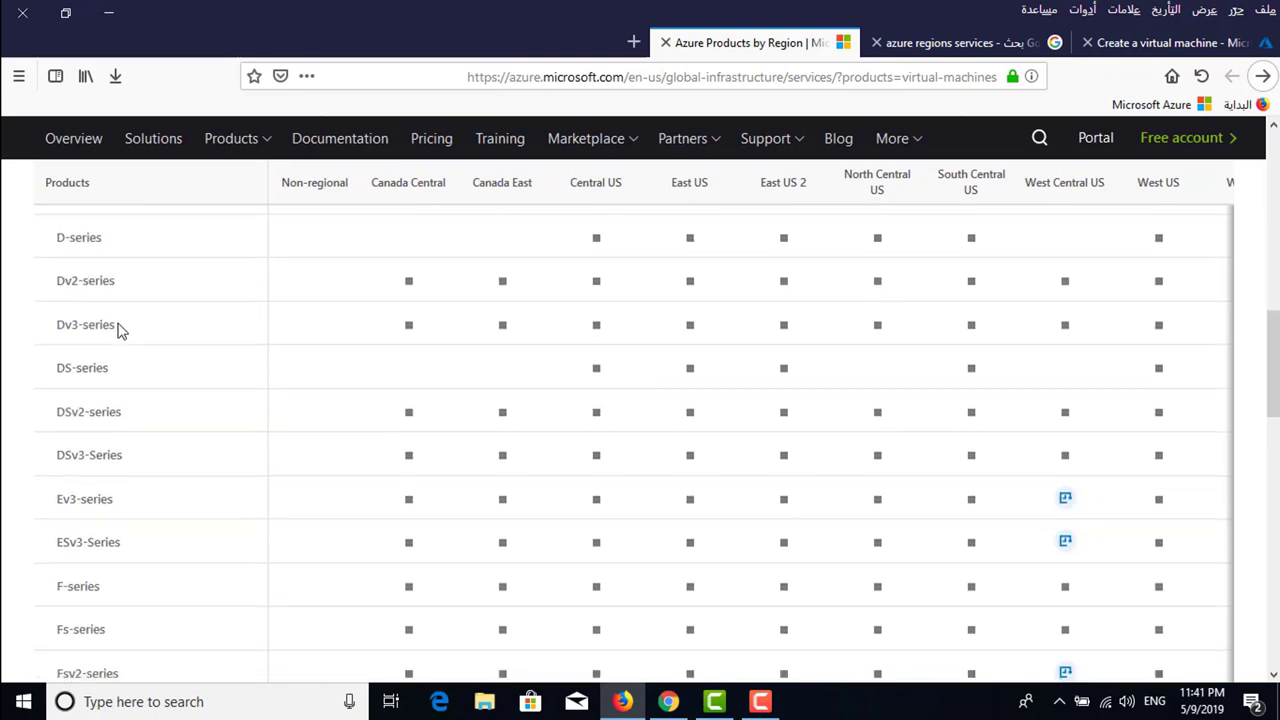
pyautogui.scroll(-1, 99, 316)
pyautogui.scroll(-1, 101, 316)
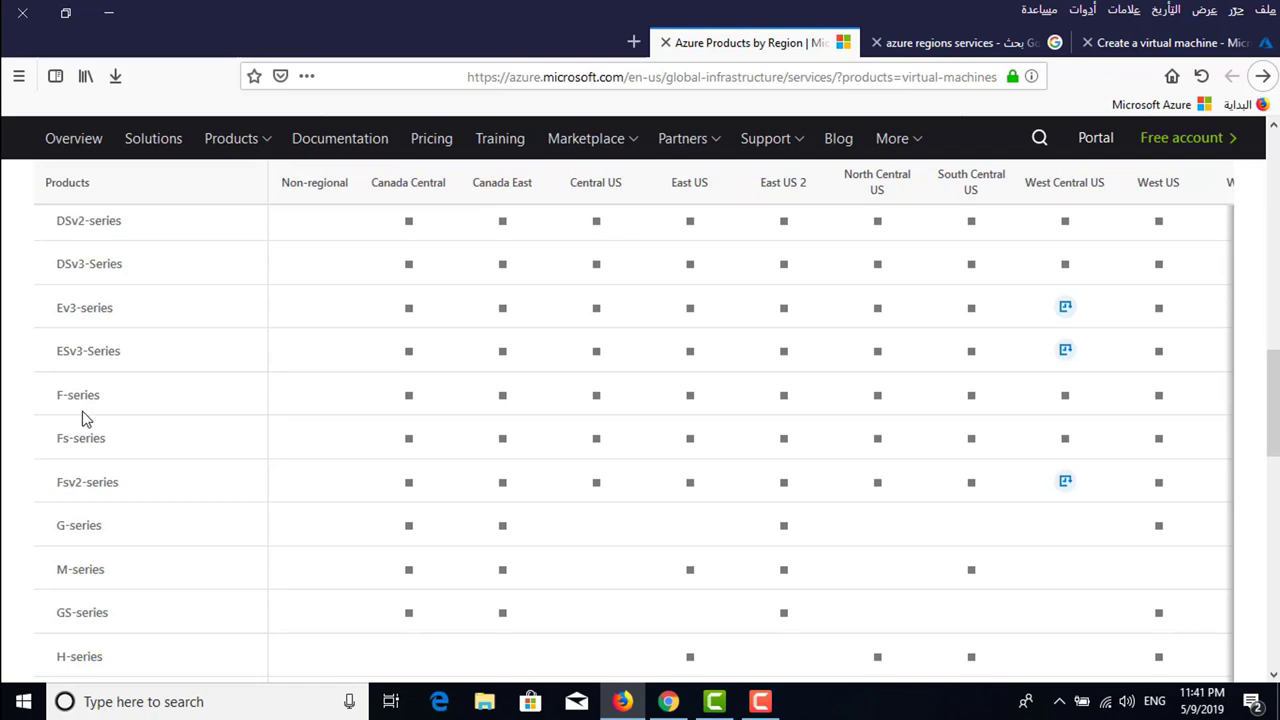
pyautogui.scroll(1, 115, 420)
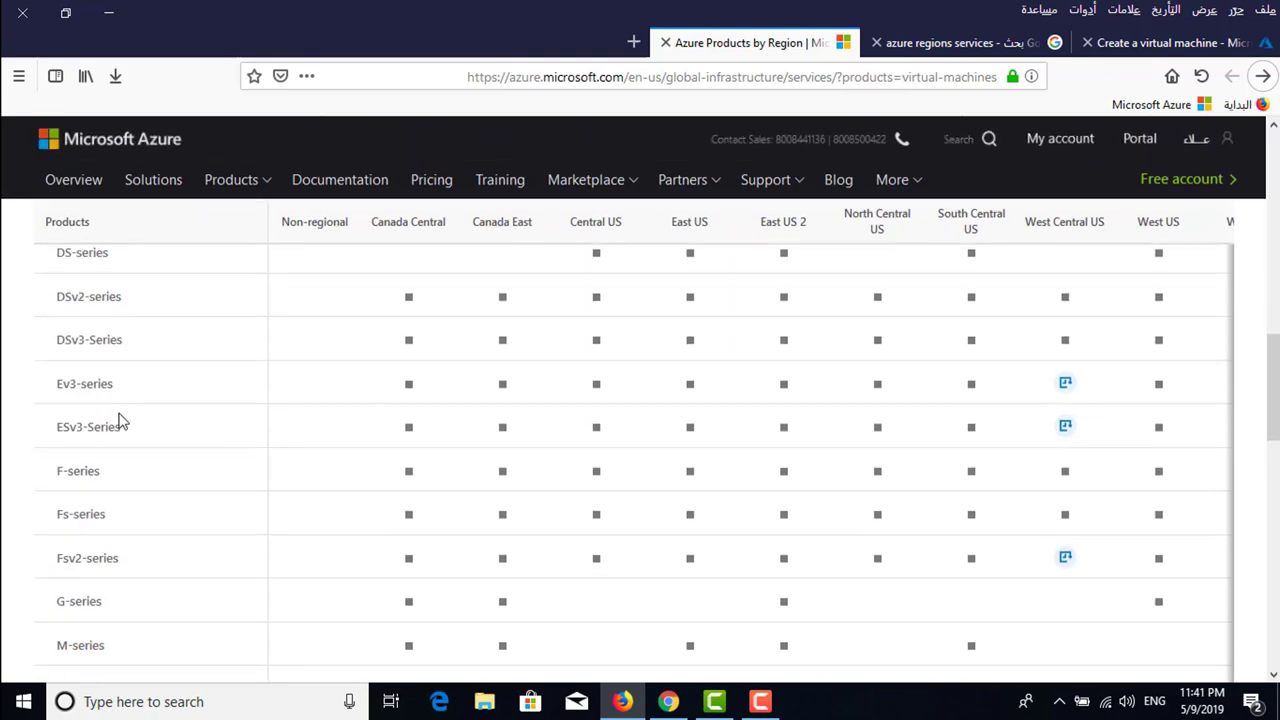
pyautogui.scroll(-2, 118, 420)
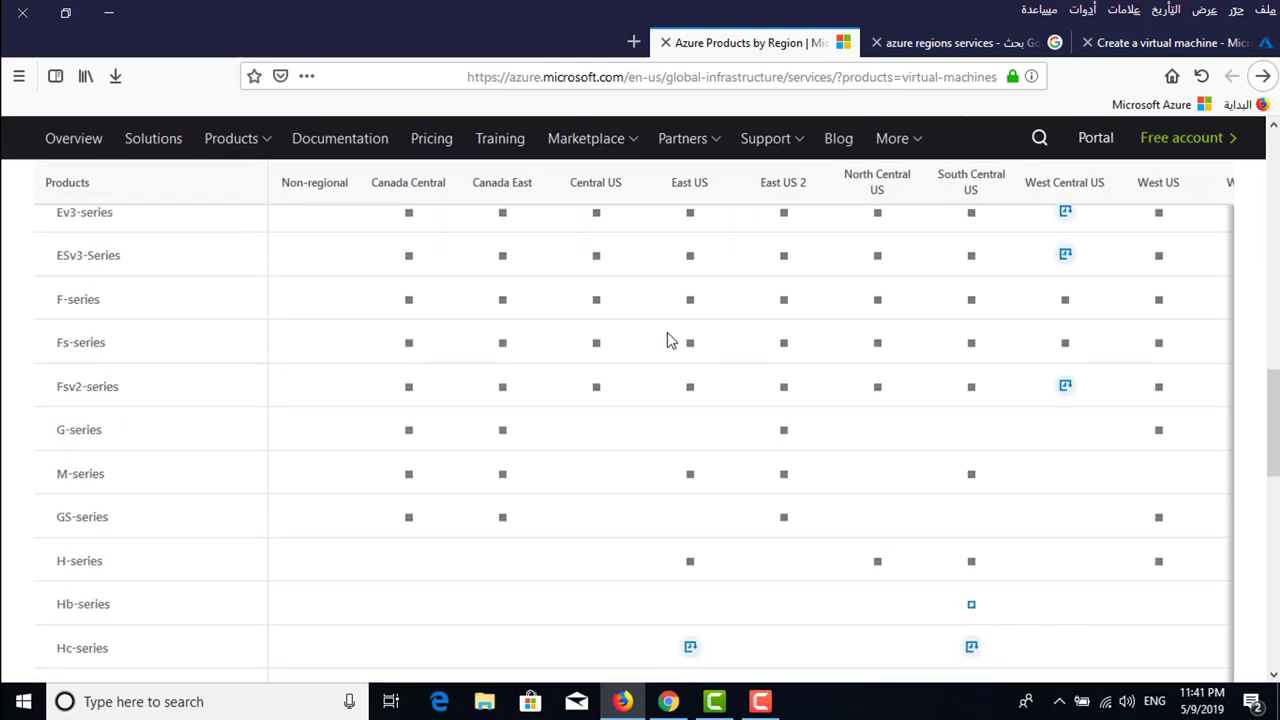
pyautogui.scroll(1, 607, 325)
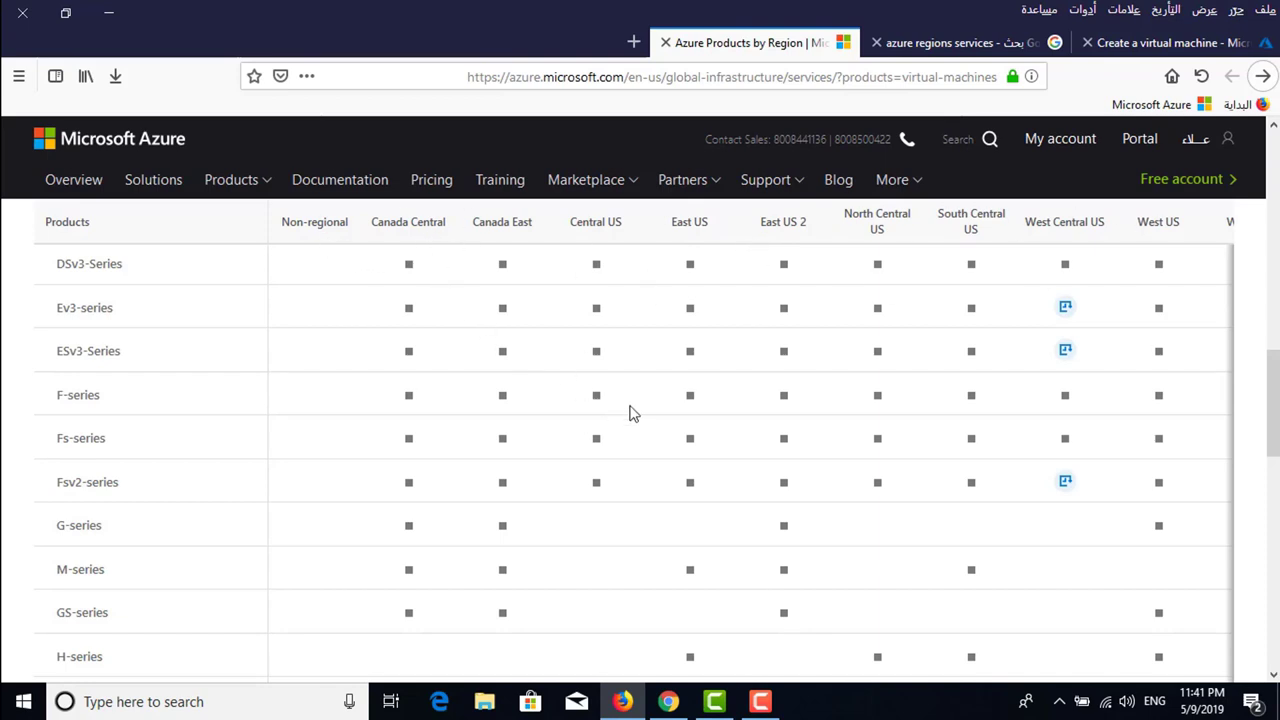
pyautogui.scroll(-2, 629, 414)
pyautogui.scroll(5, 634, 419)
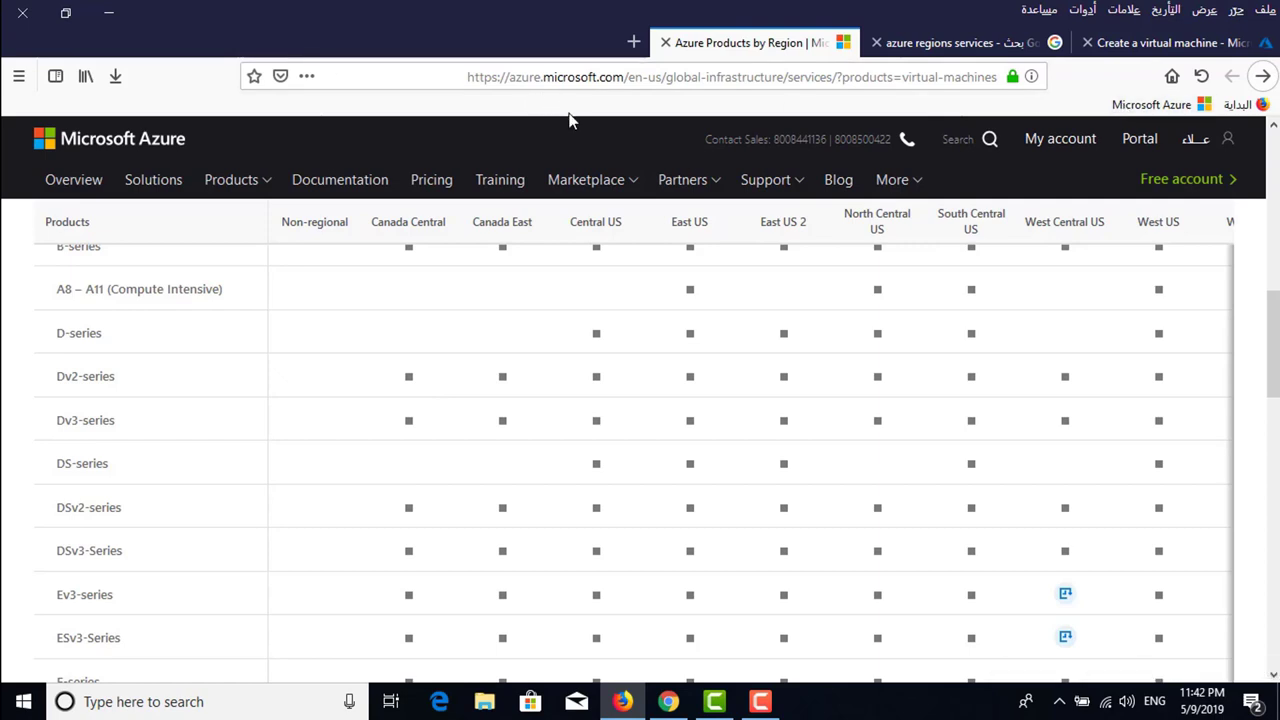
# - Return to the virtual machine form and select (US) East US as region and No infrastructure redundancy required as availability option
pyautogui.click(1163, 43)
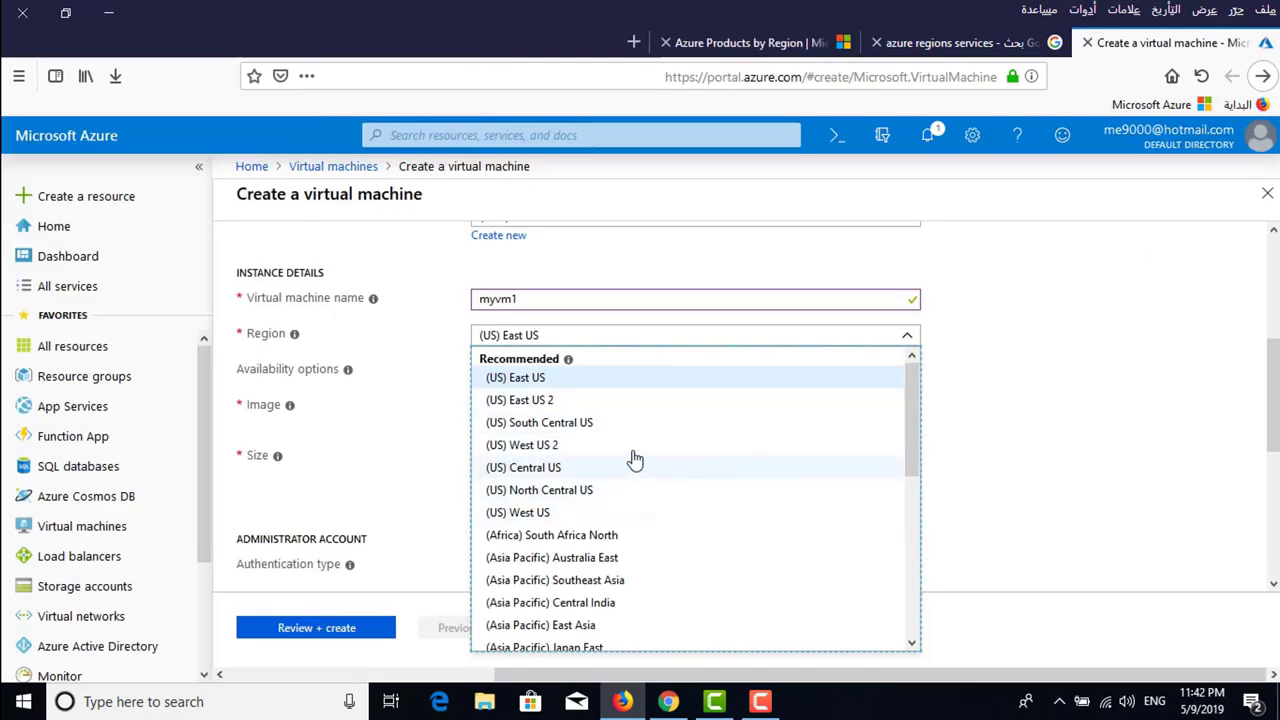
pyautogui.click(530, 384)
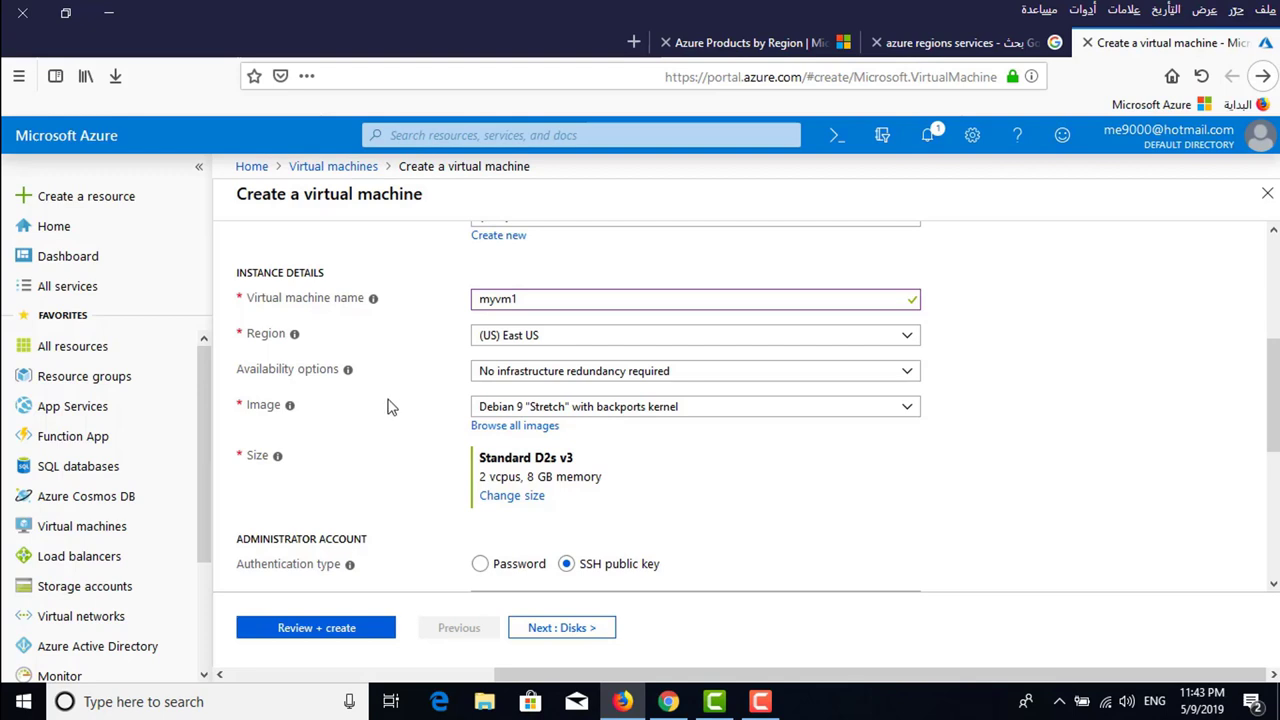
pyautogui.click(907, 373)
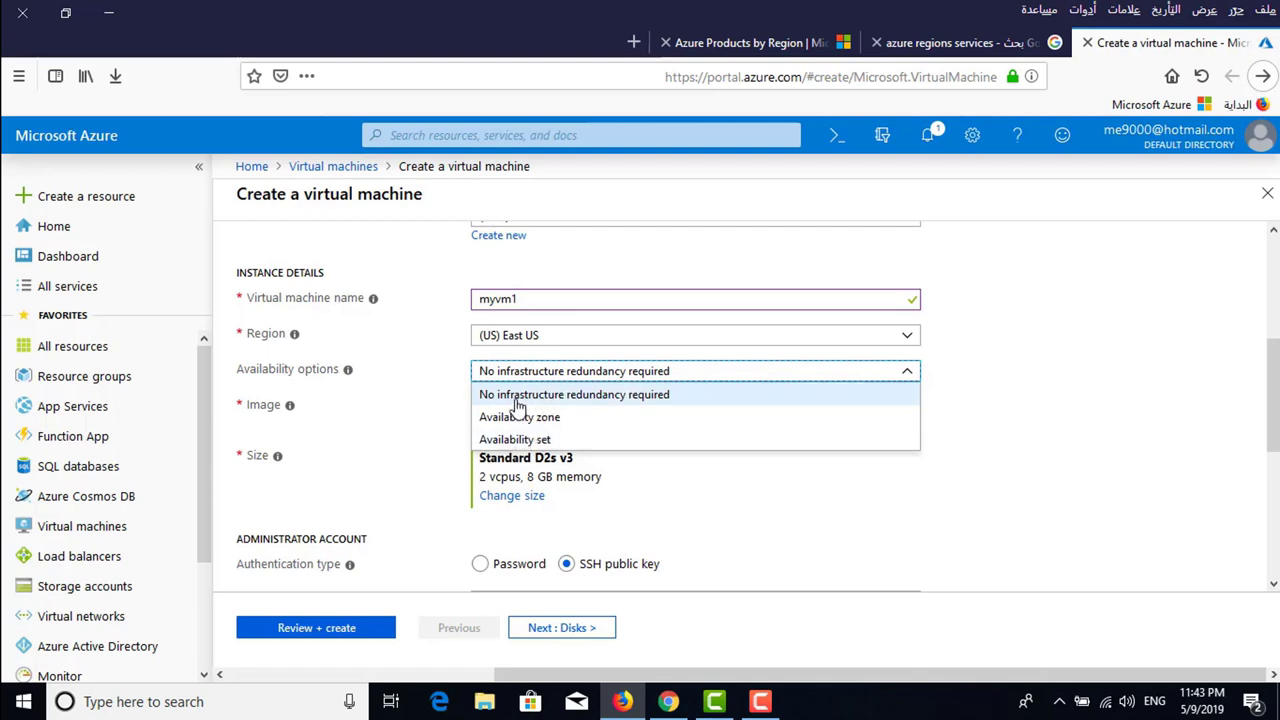
pyautogui.click(555, 396)
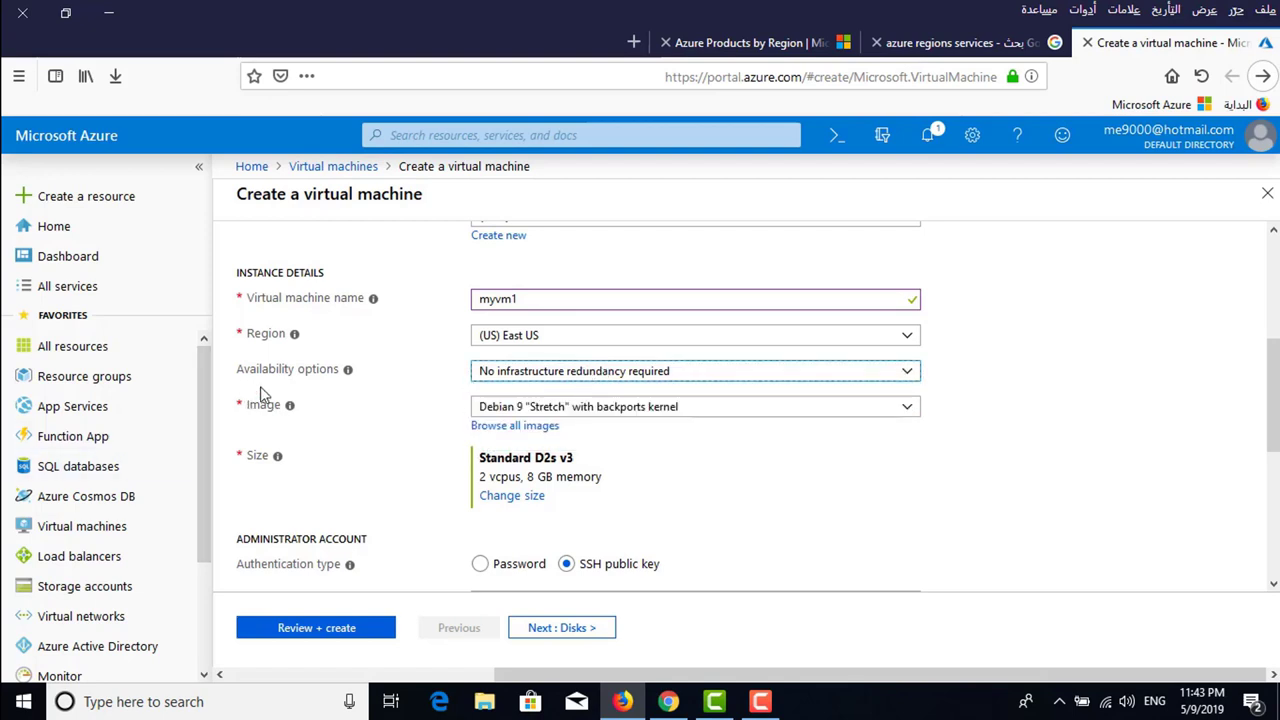
# - Select Windows Server 2019 Datacenter as the virtual machine's image
pyautogui.moveTo(287, 414)
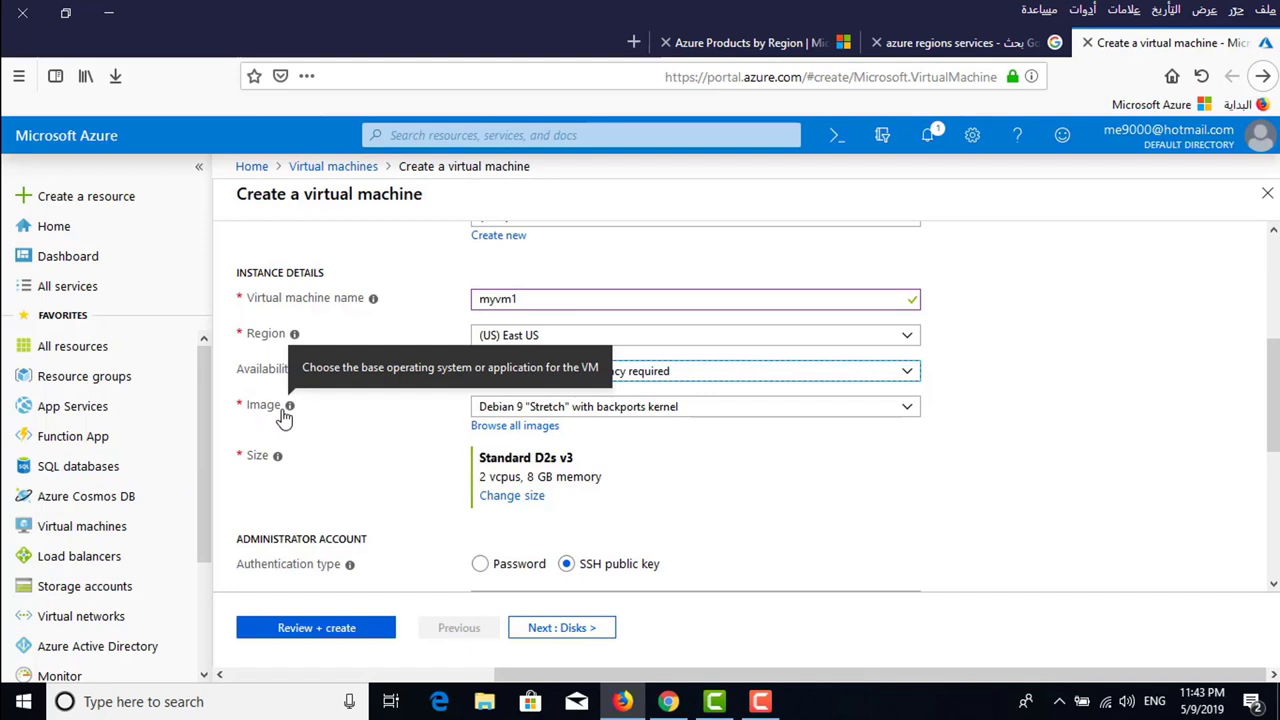
pyautogui.click(900, 408)
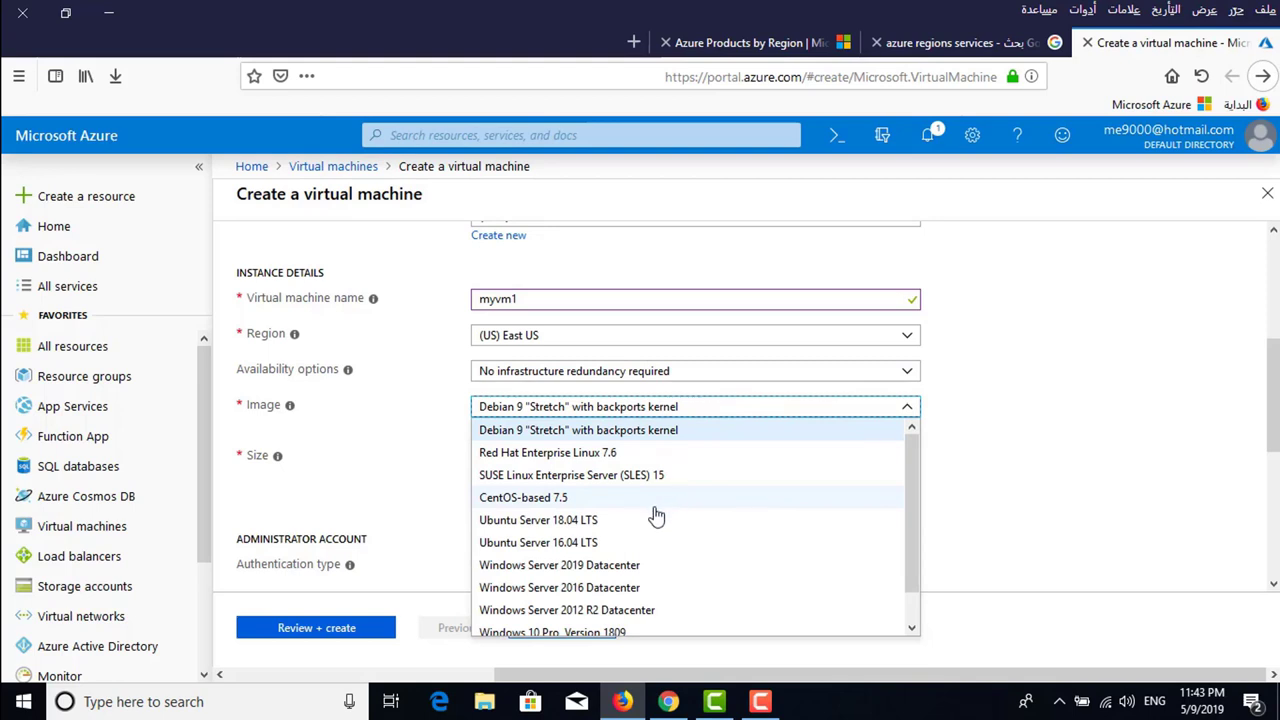
pyautogui.scroll(-1, 678, 495)
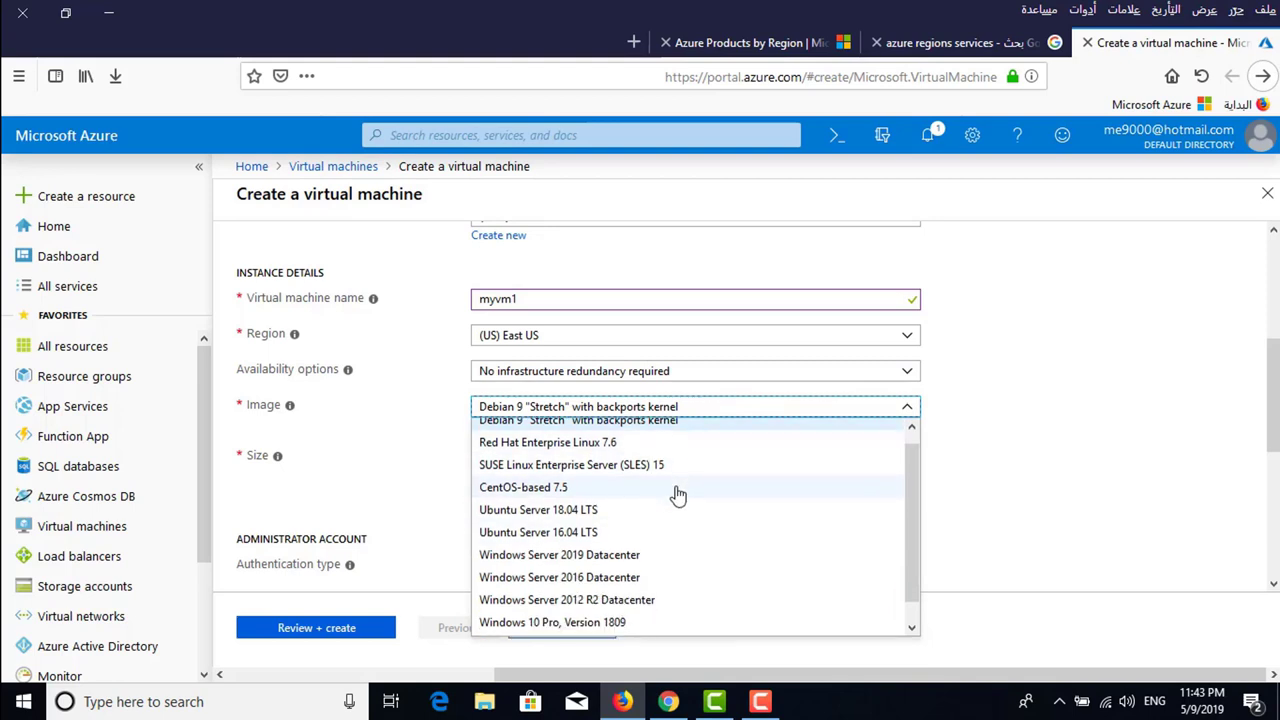
pyautogui.scroll(-1, 678, 495)
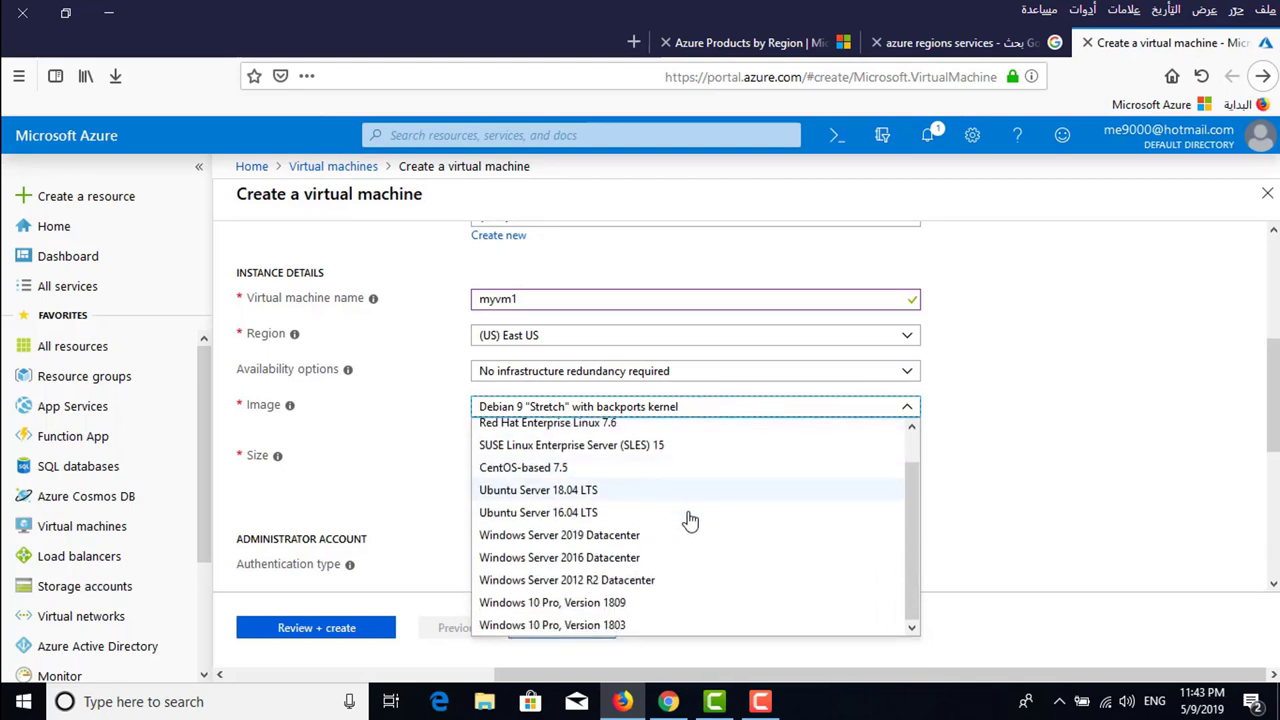
pyautogui.click(638, 536)
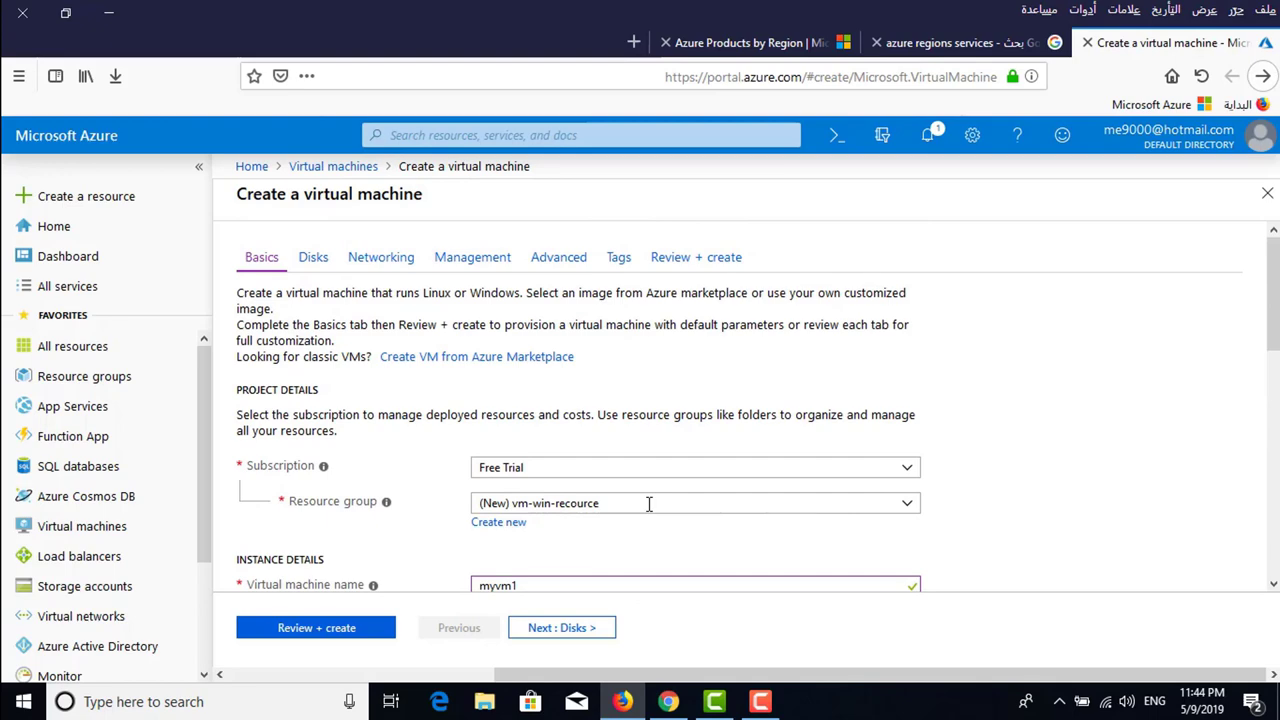
pyautogui.scroll(-5, 649, 504)
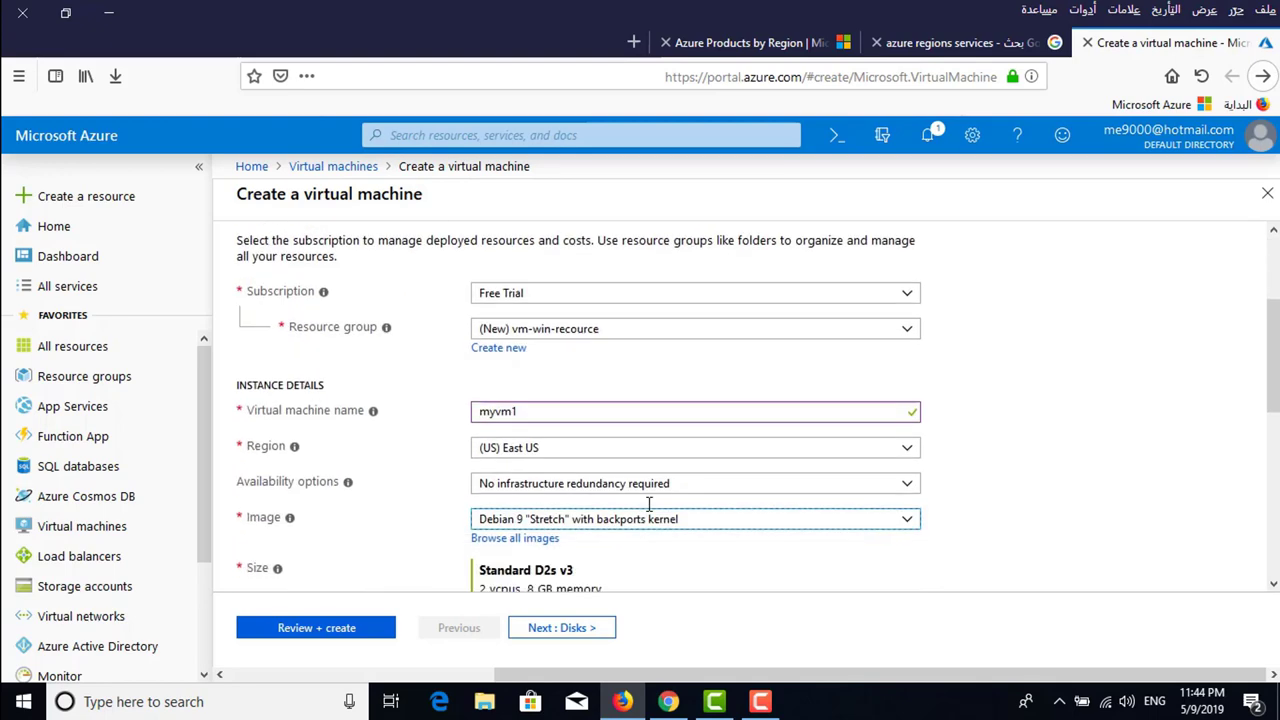
pyautogui.click(907, 313)
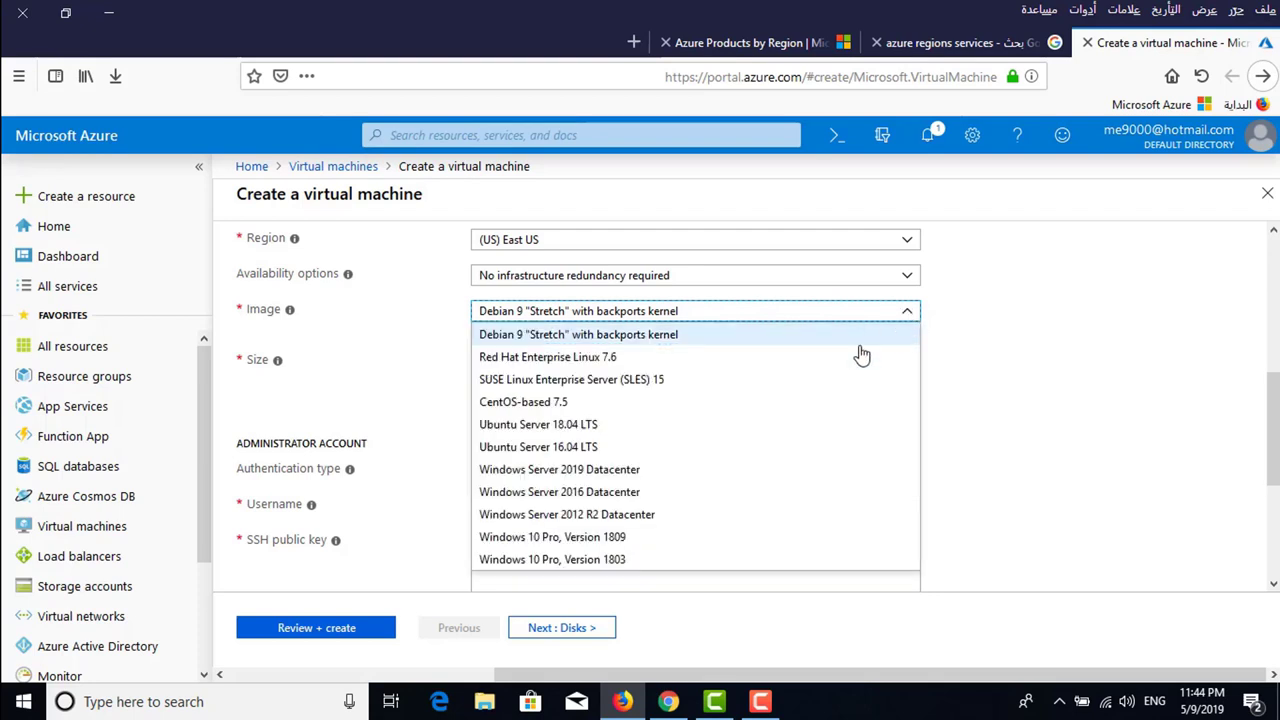
pyautogui.click(626, 476)
pyautogui.scroll(-1, 842, 415)
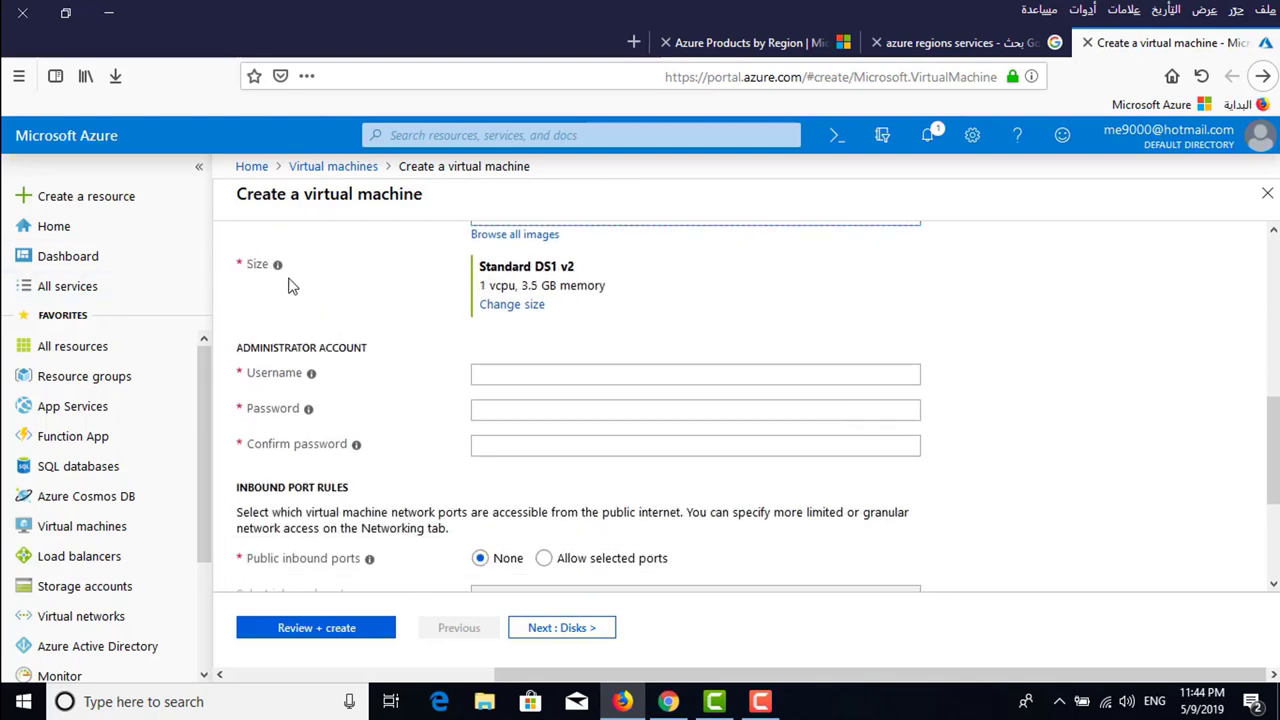
# - Look briefly at the regional availability table, then change the virtual machine's size to B2s
pyautogui.click(766, 44)
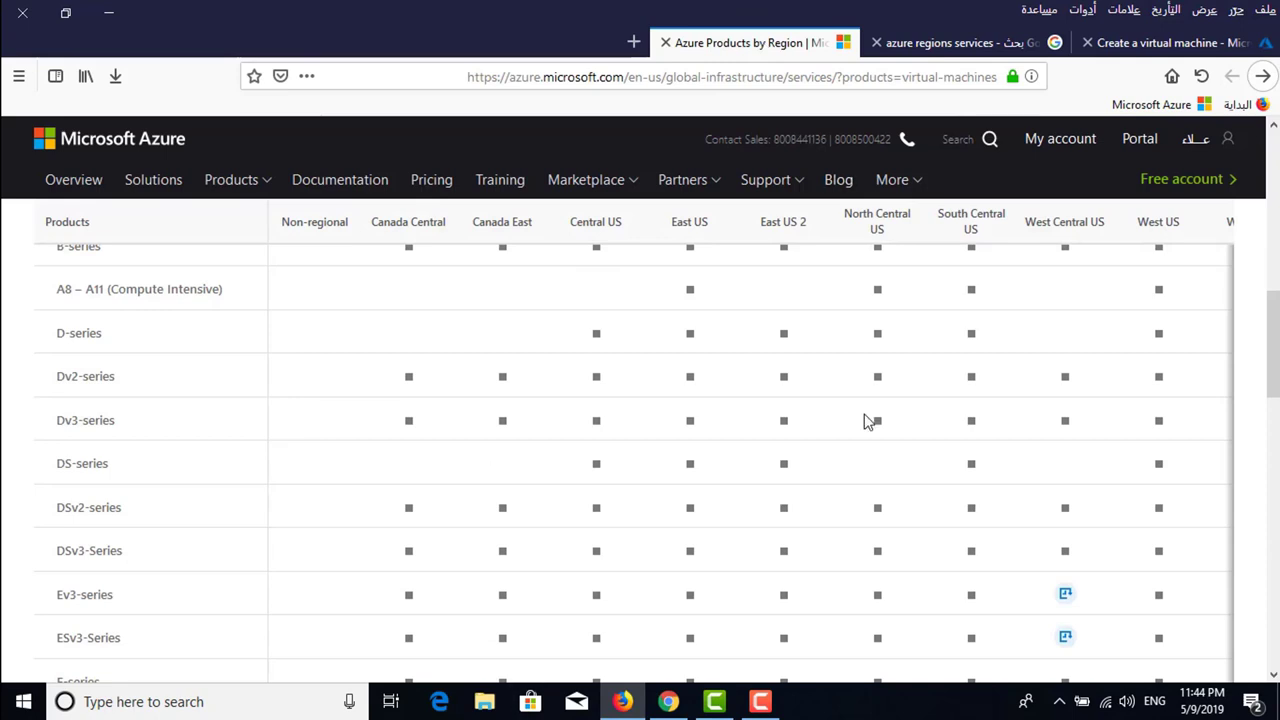
pyautogui.click(1172, 44)
pyautogui.click(520, 306)
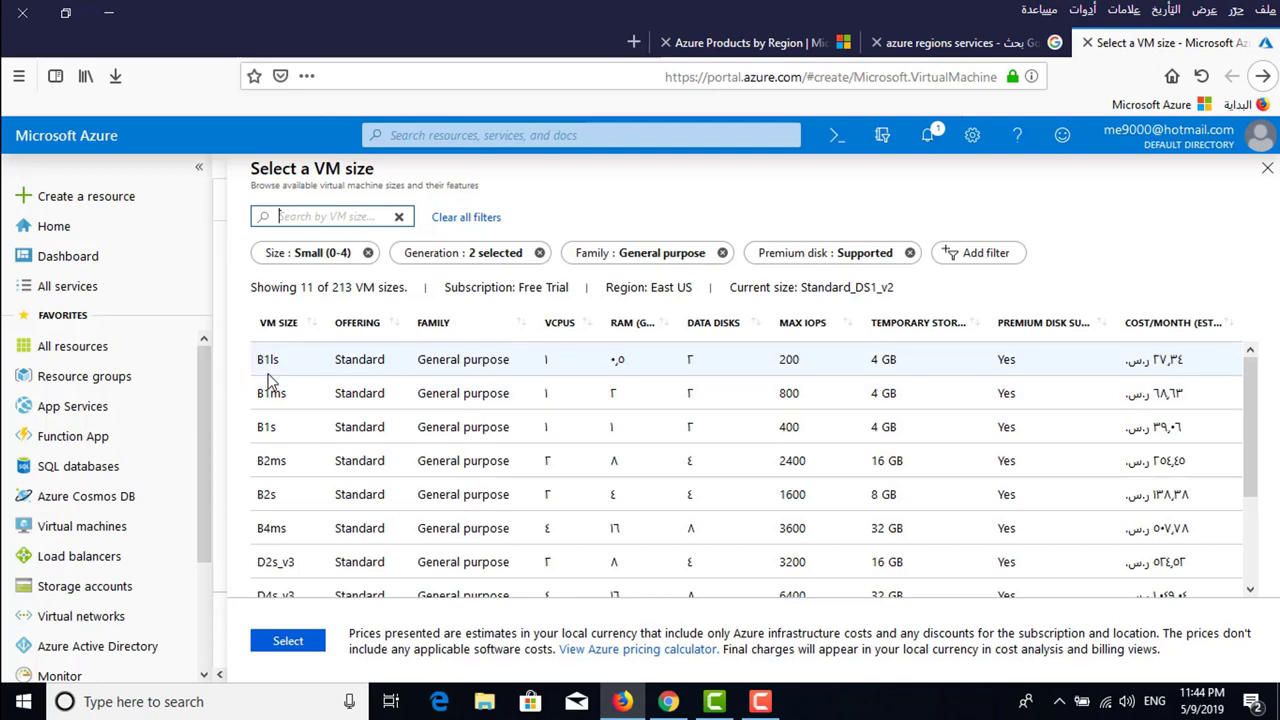
pyautogui.scroll(-3, 272, 400)
pyautogui.scroll(3, 280, 465)
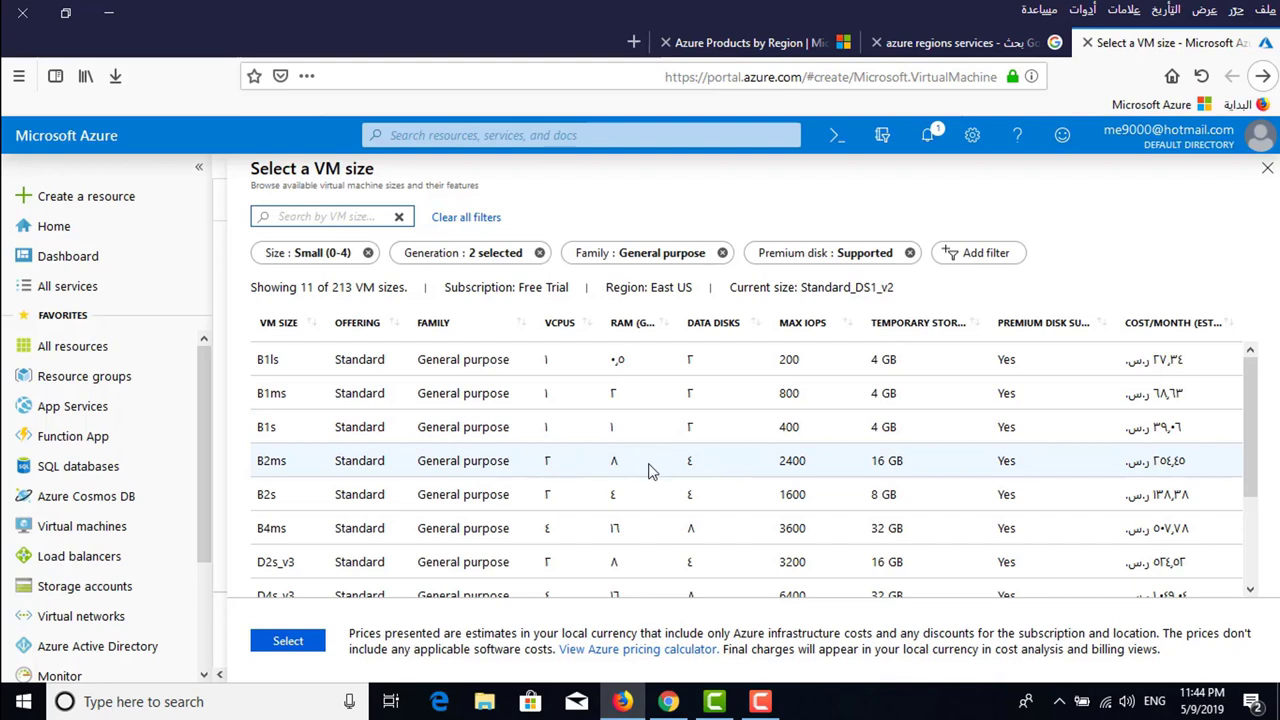
pyautogui.click(500, 460)
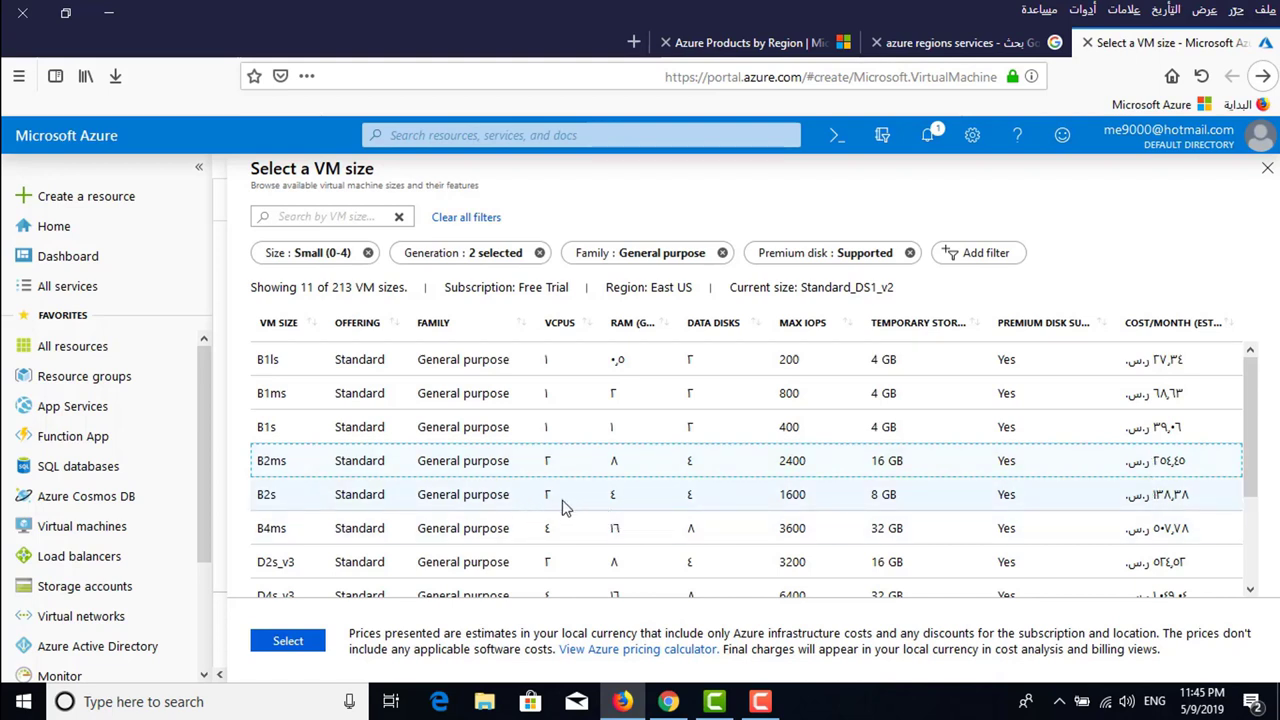
pyautogui.click(535, 504)
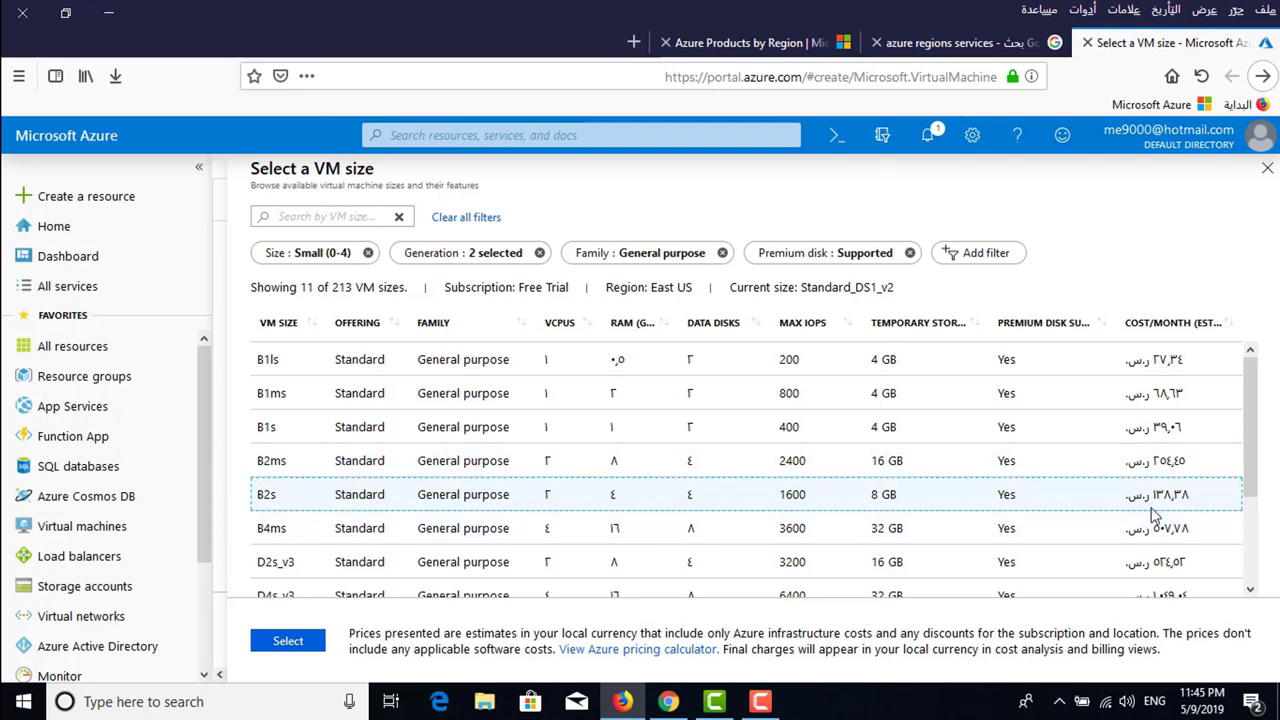
pyautogui.click(308, 643)
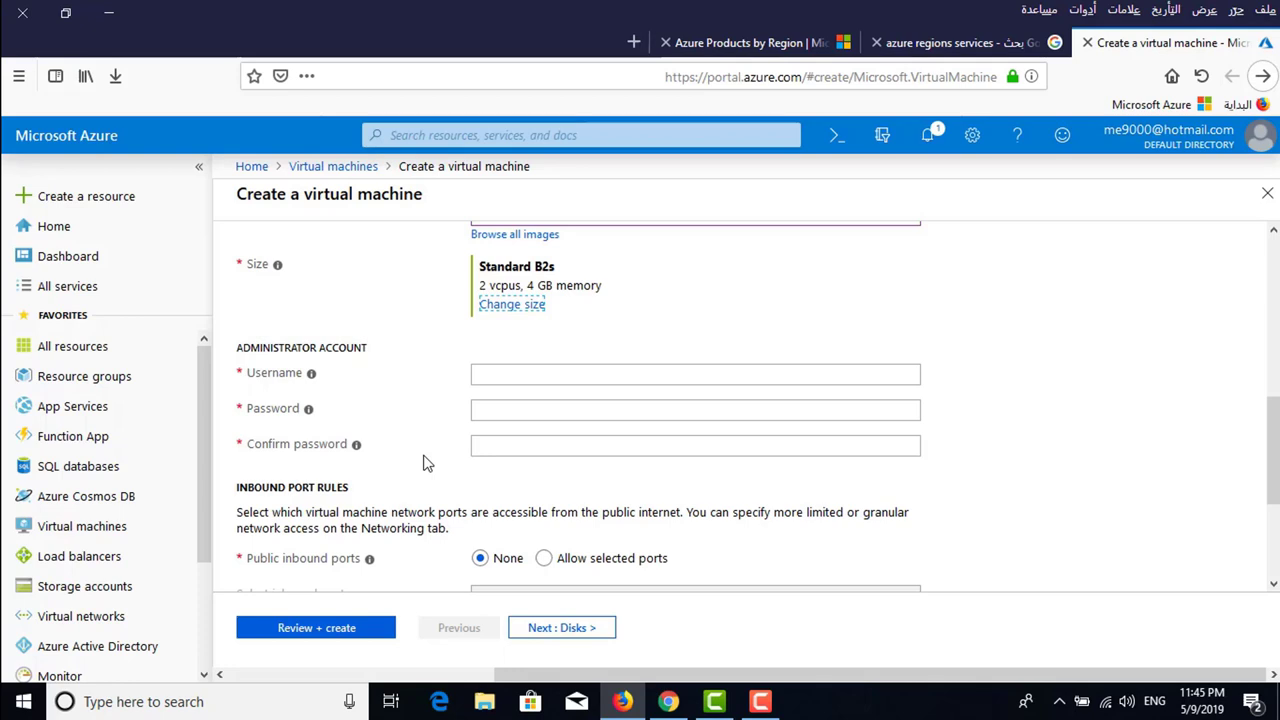
# - Fill in the administrator account's username, then enter and confirm its password
pyautogui.click(566, 372)
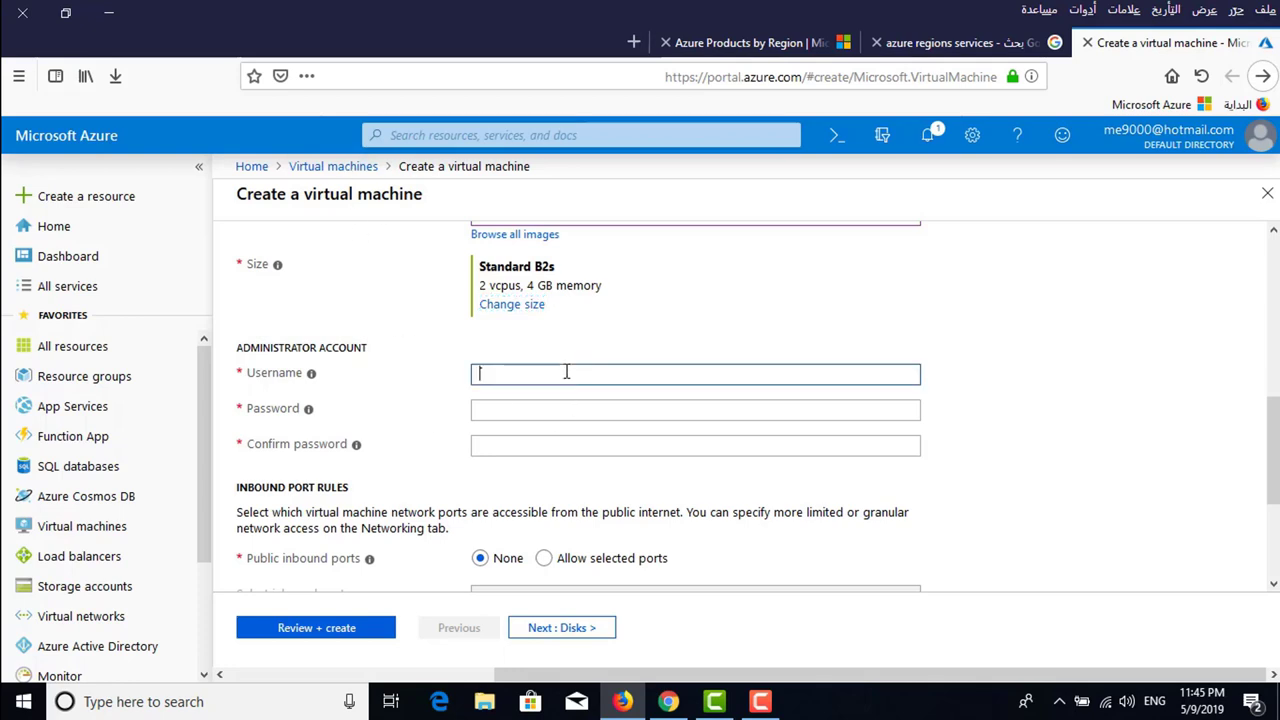
pyautogui.write('alaa')
pyautogui.press('Tab')
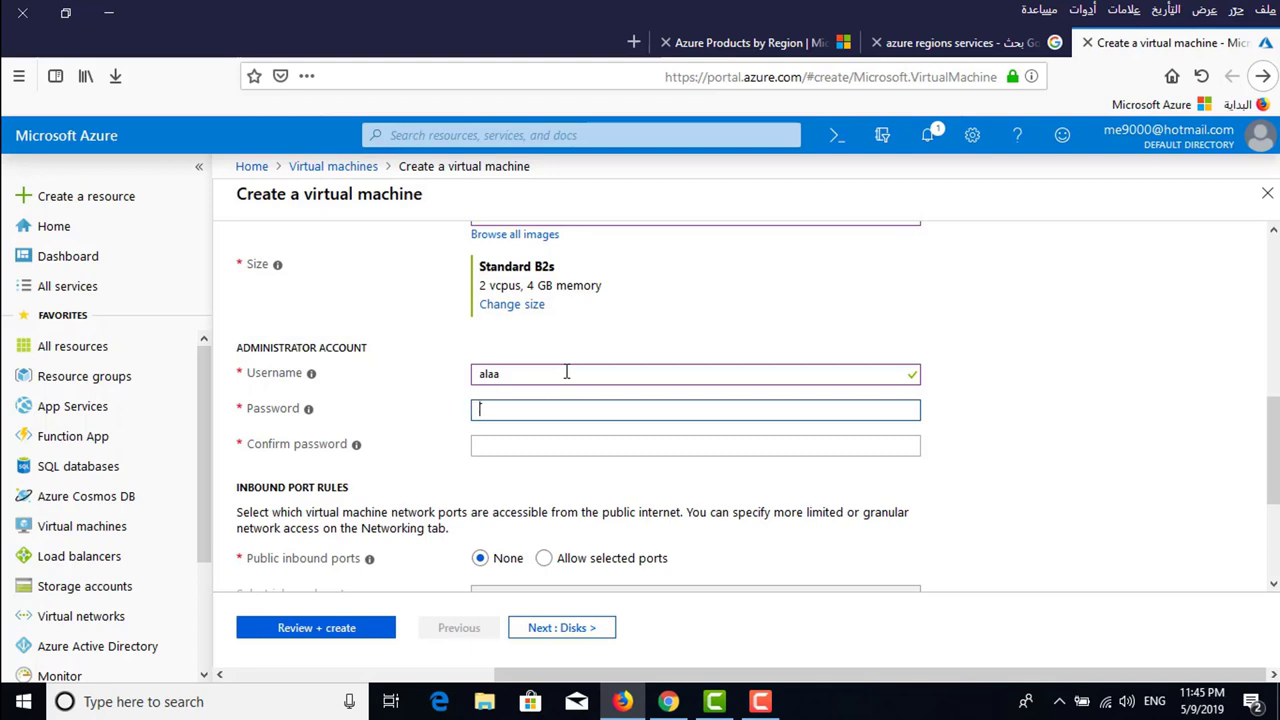
pyautogui.write('••••')
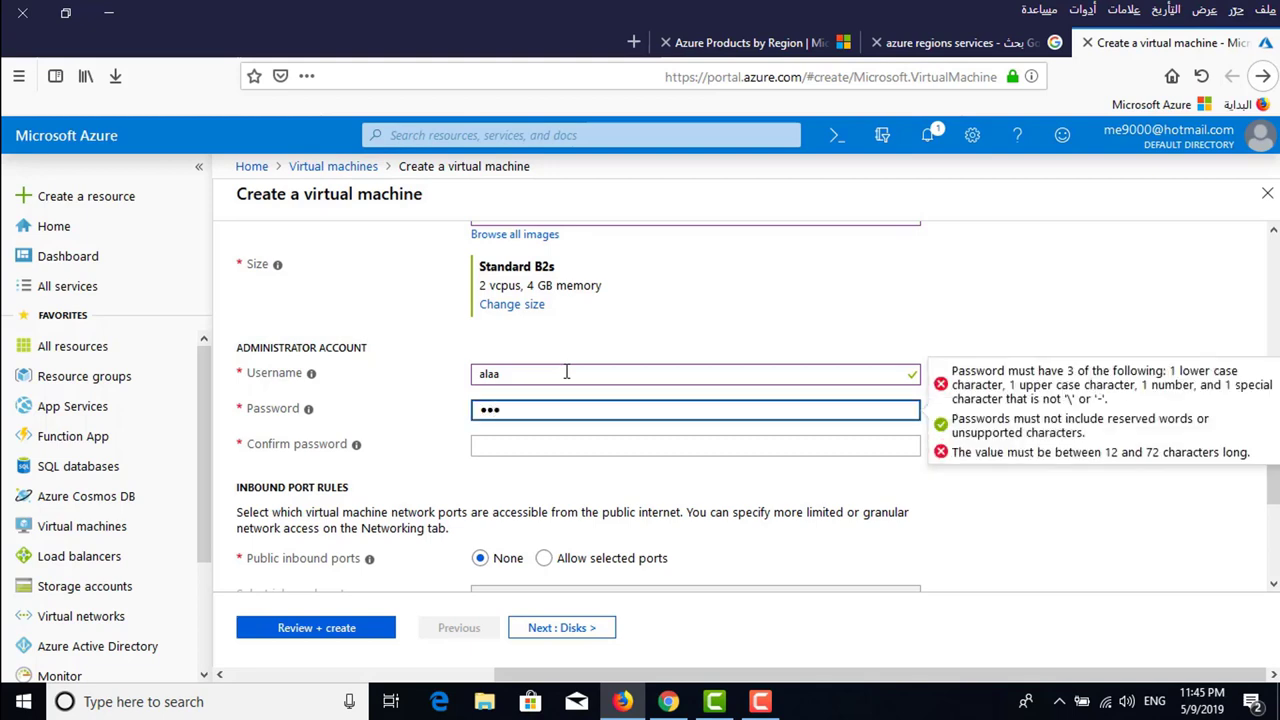
pyautogui.write('••••••••')
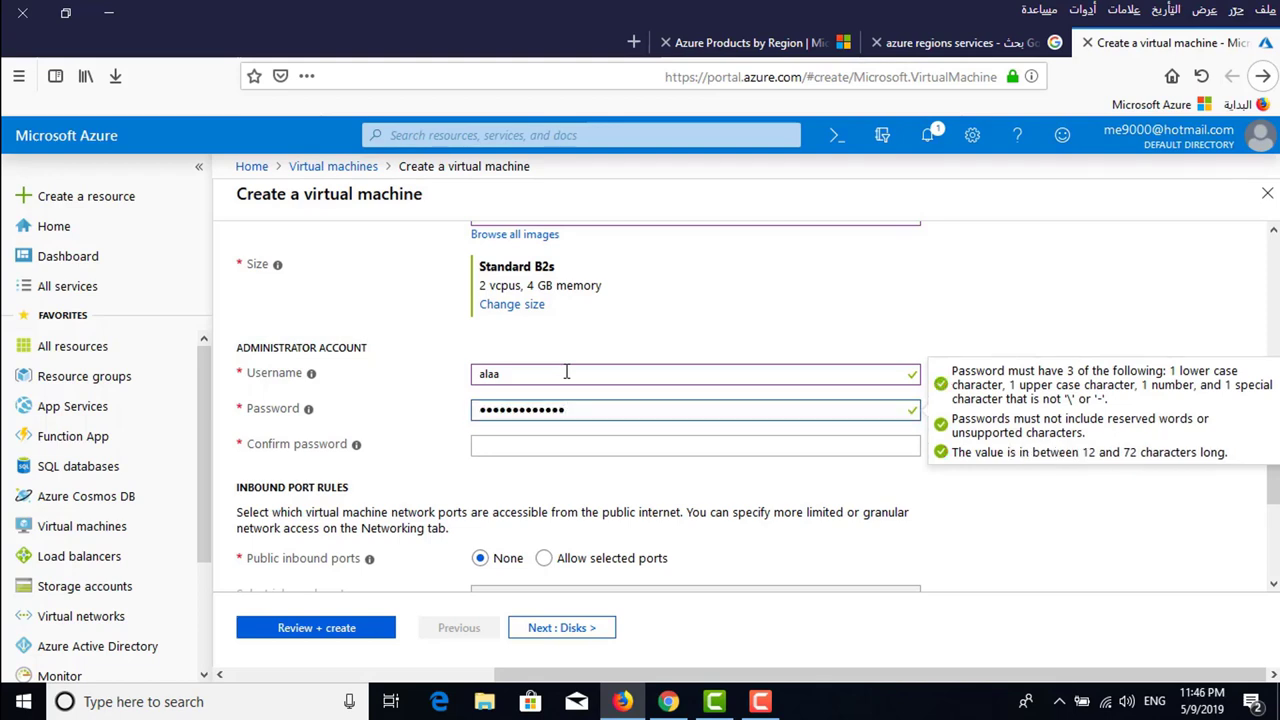
pyautogui.press('Tab')
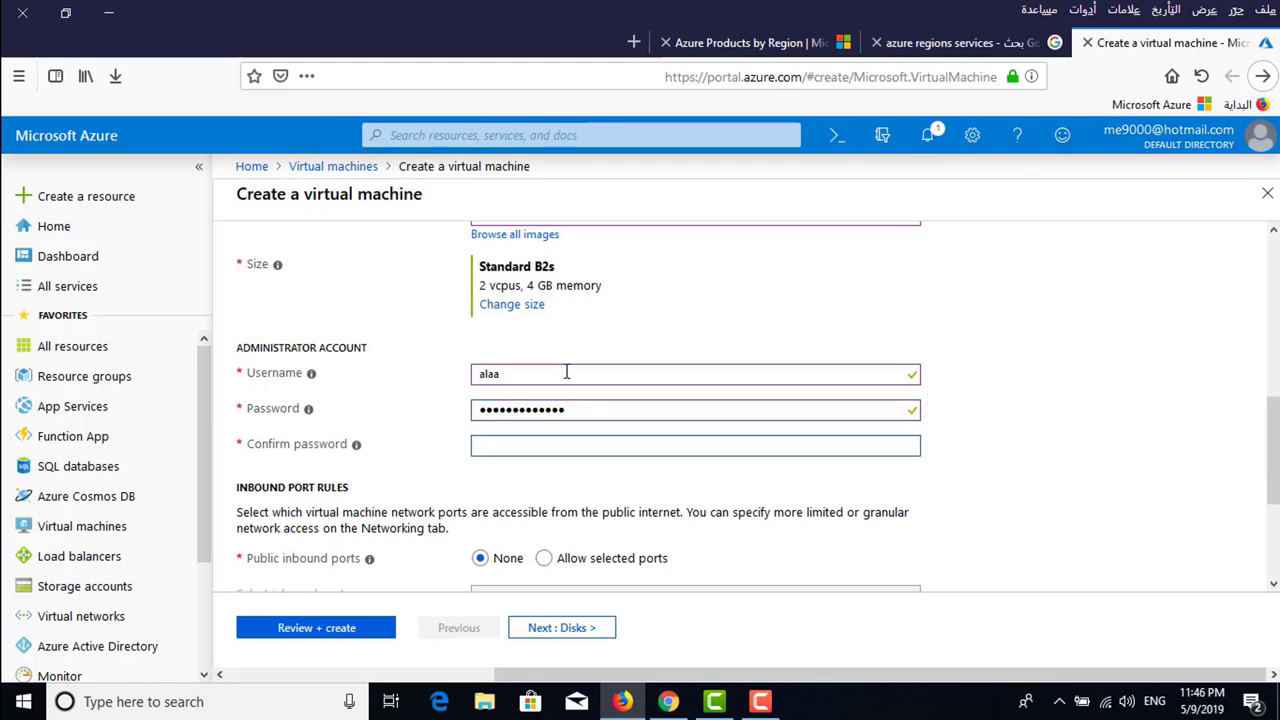
pyautogui.write('•••••')
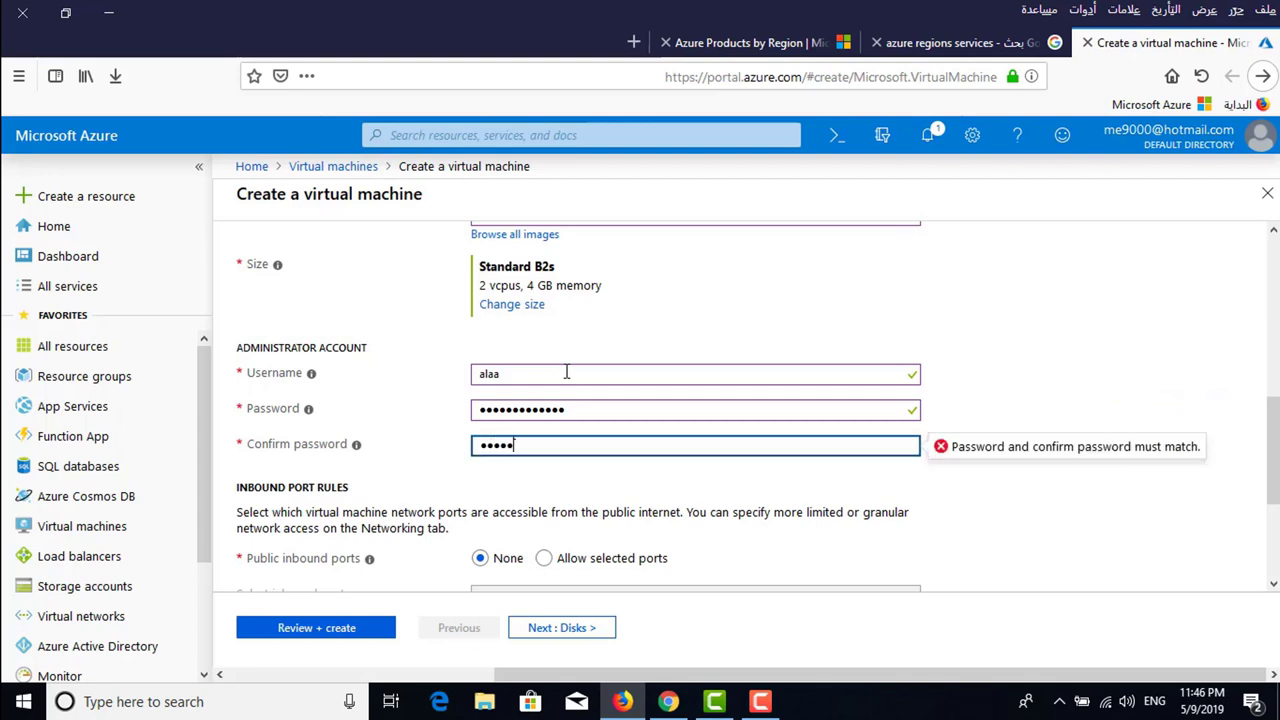
pyautogui.write('•••••••')
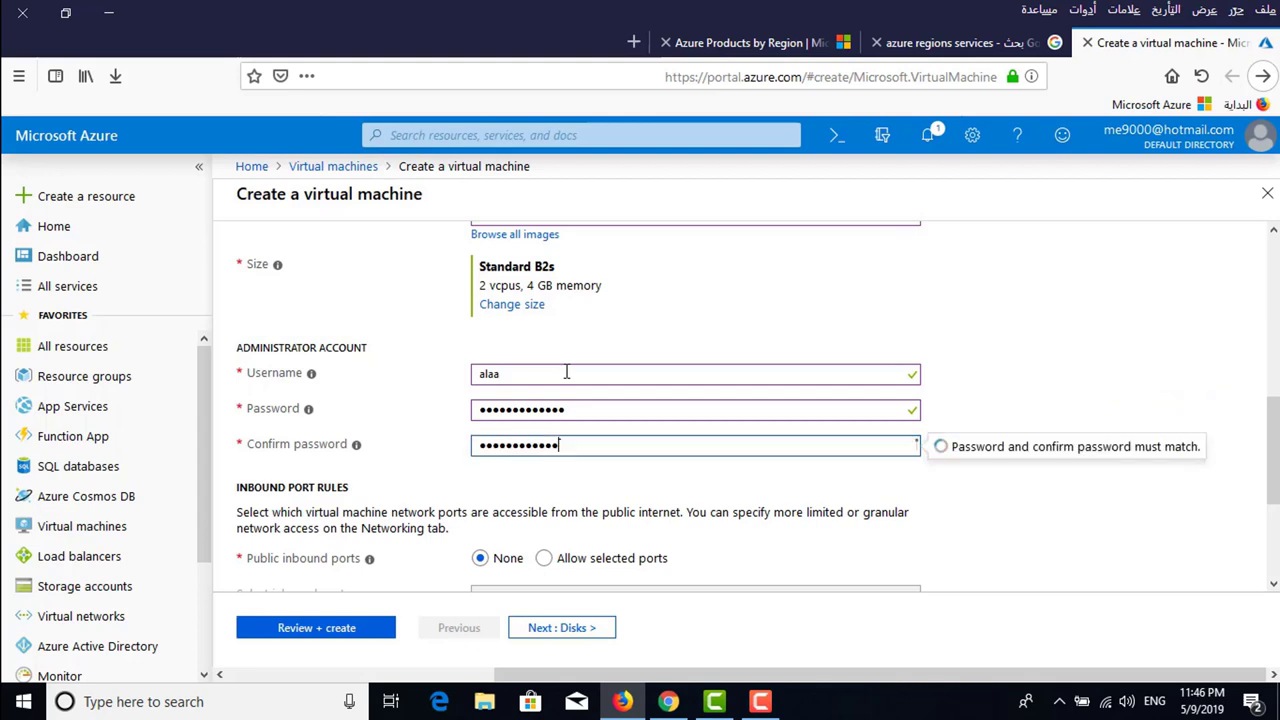
pyautogui.write('•')
# - Allow selected public inbound ports for the virtual machine and choose RDP (3389)
pyautogui.scroll(-2, 611, 418)
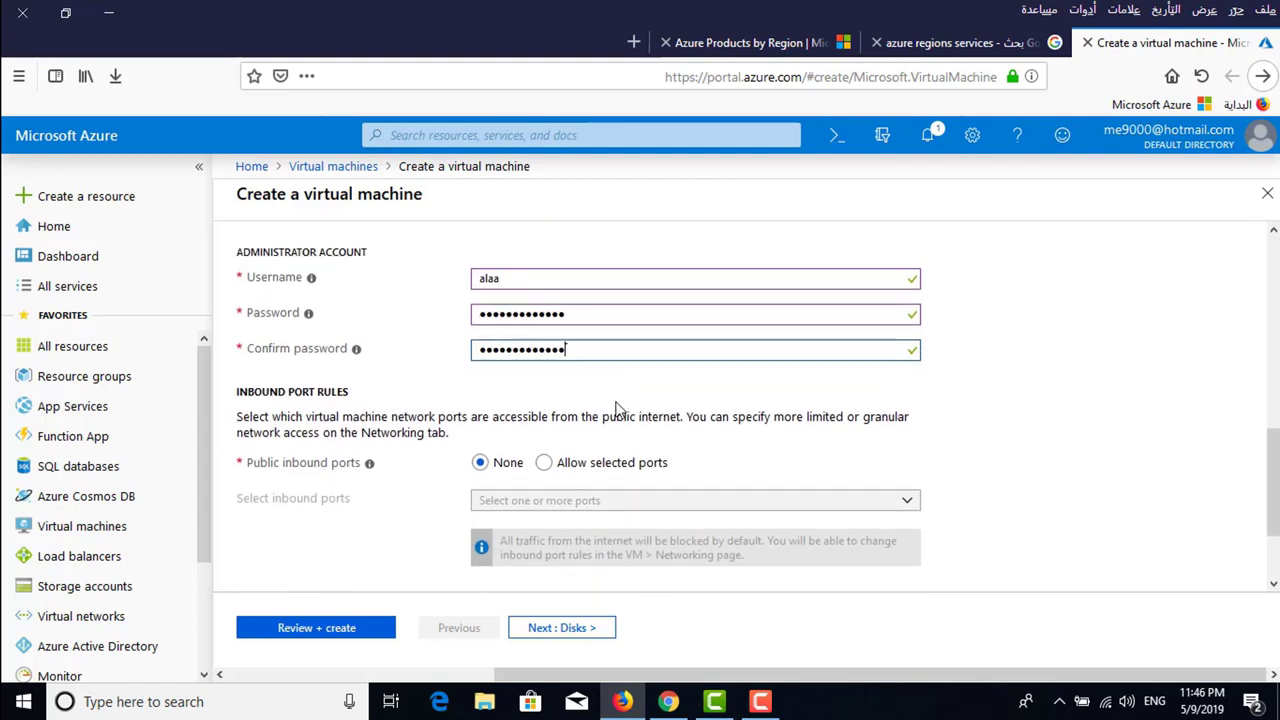
pyautogui.scroll(-2, 615, 392)
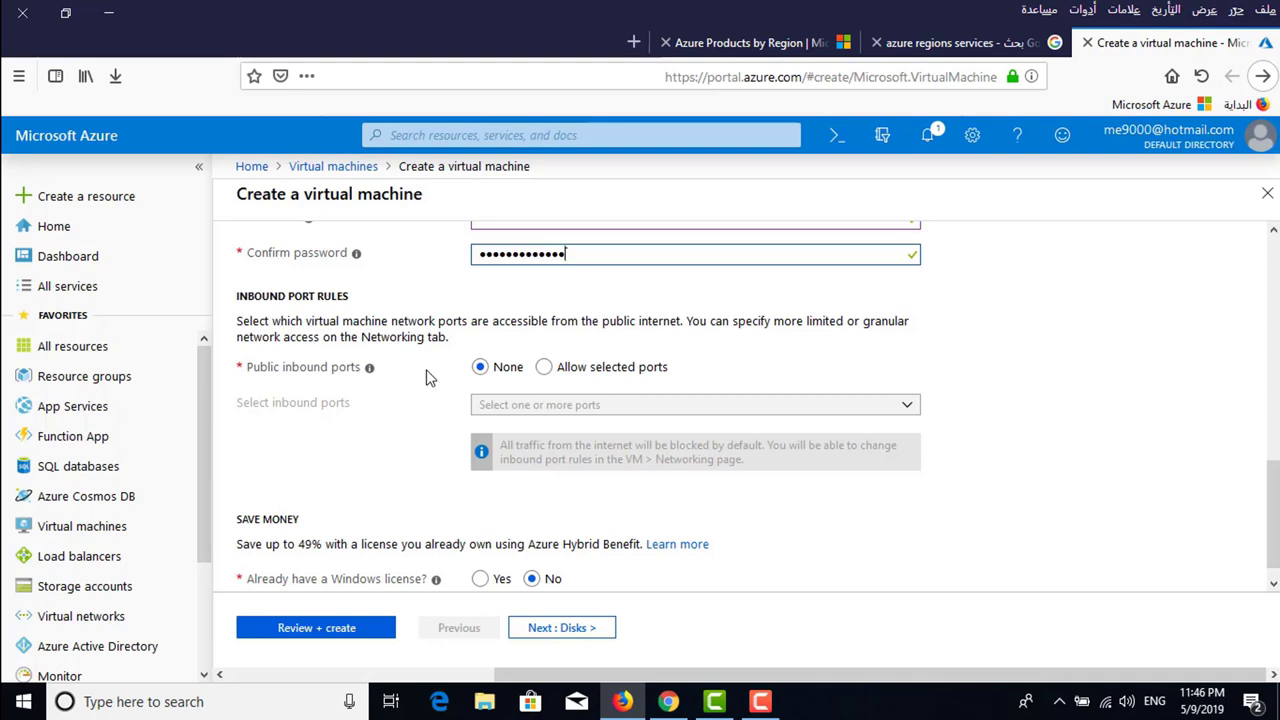
pyautogui.click(544, 368)
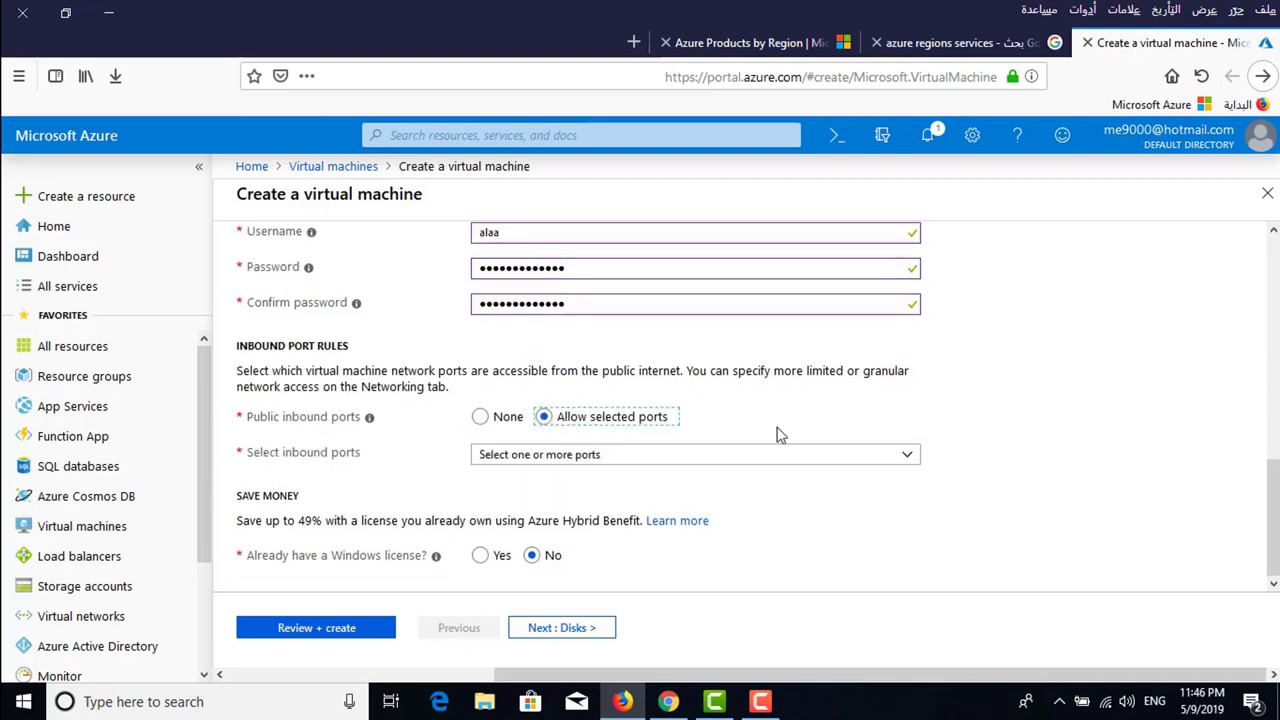
pyautogui.click(897, 459)
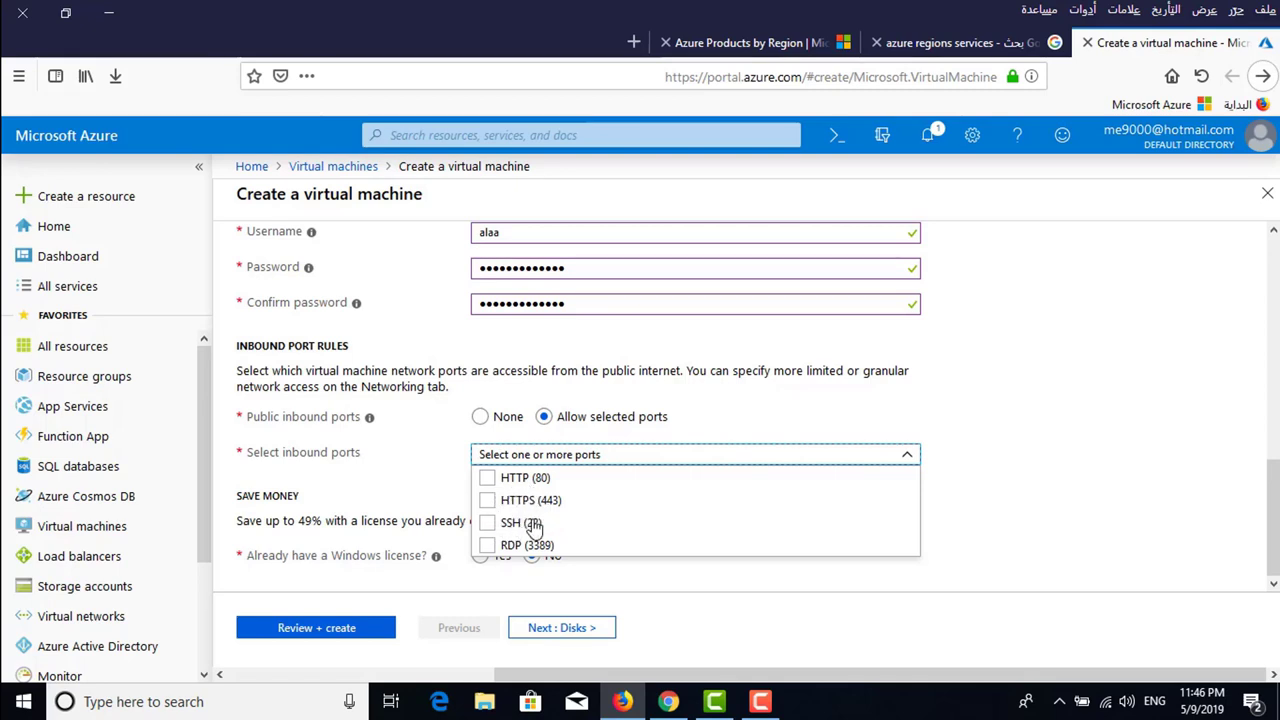
pyautogui.click(488, 546)
pyautogui.click(420, 512)
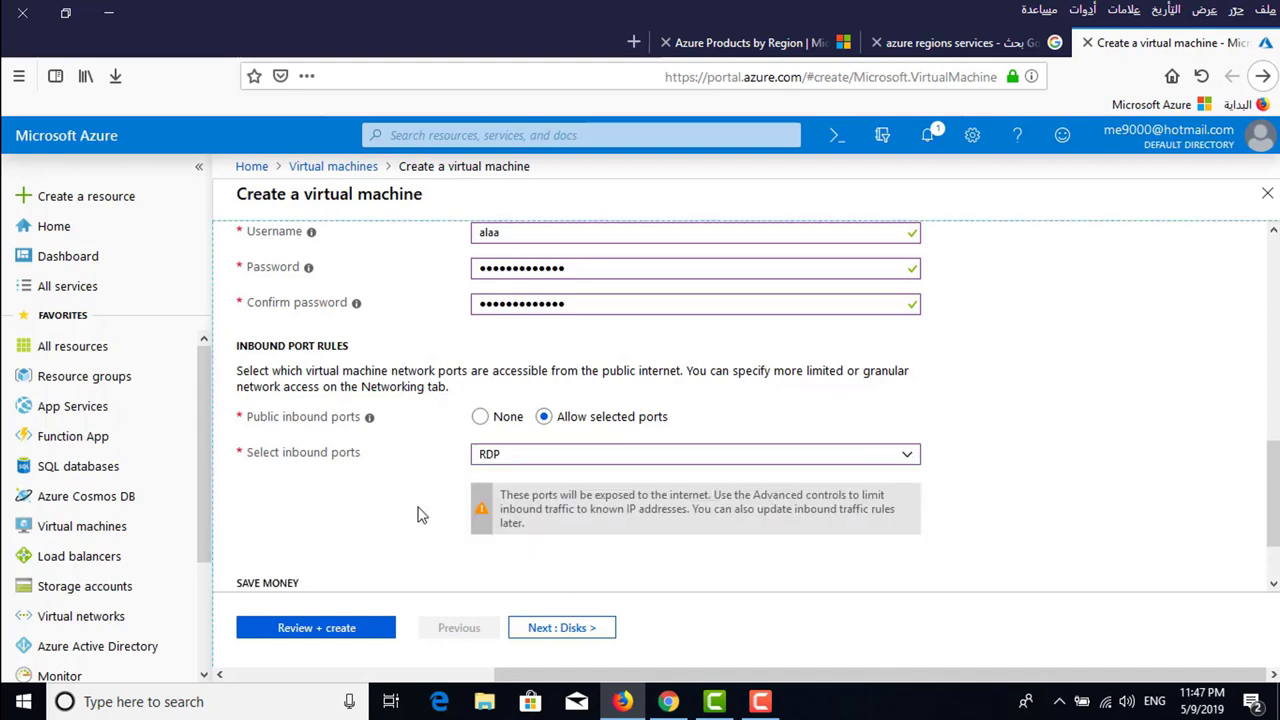
# - Continue to the disk settings and select Premium SSD as the OS disk type
pyautogui.scroll(-2, 424, 514)
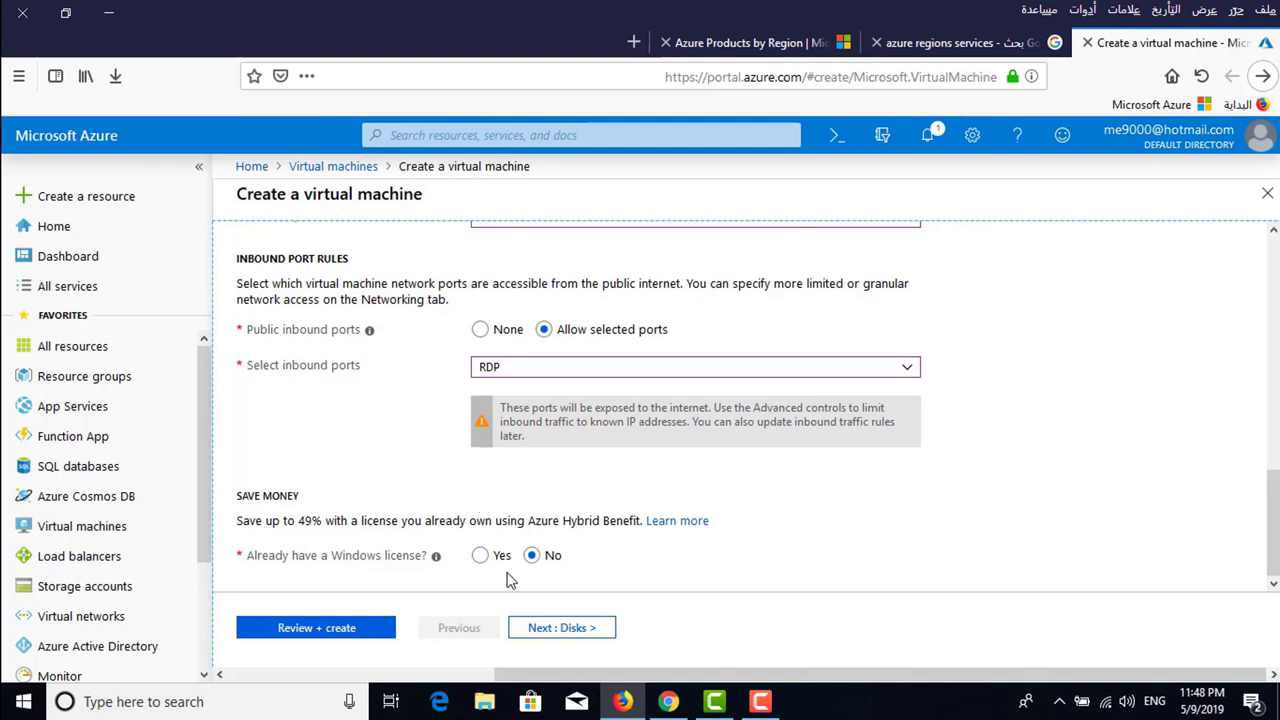
pyautogui.click(563, 628)
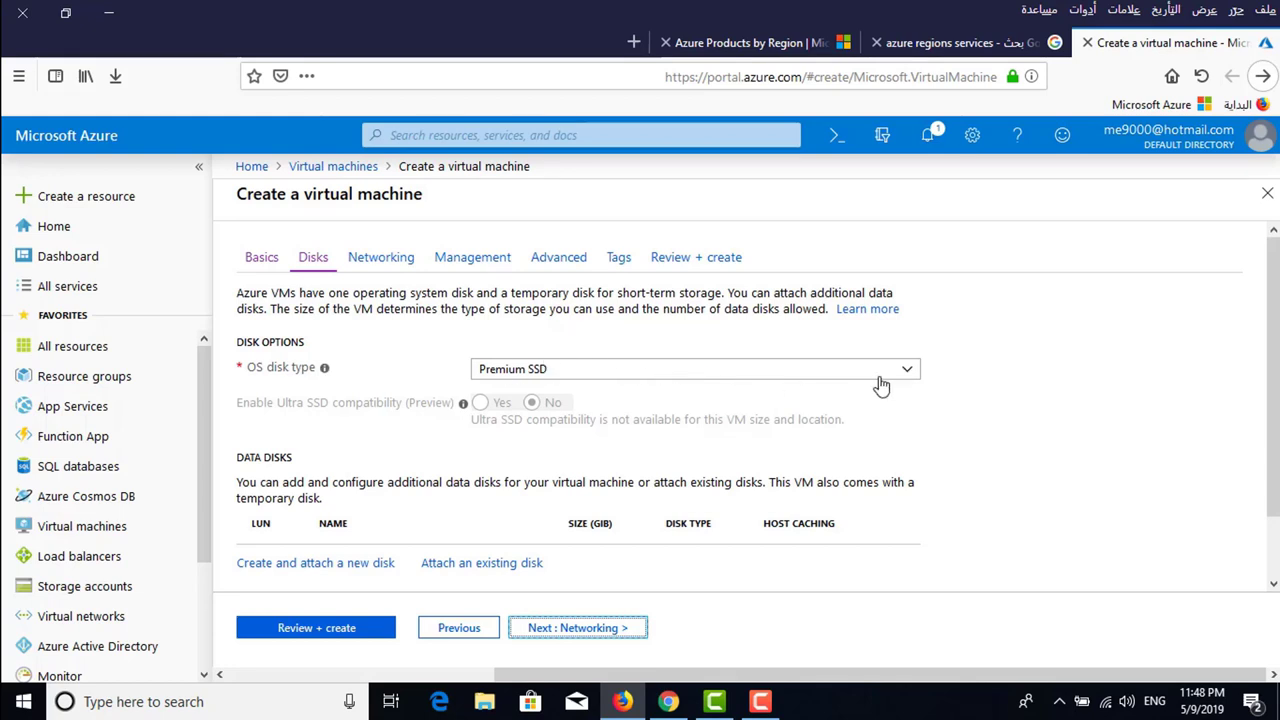
pyautogui.click(910, 372)
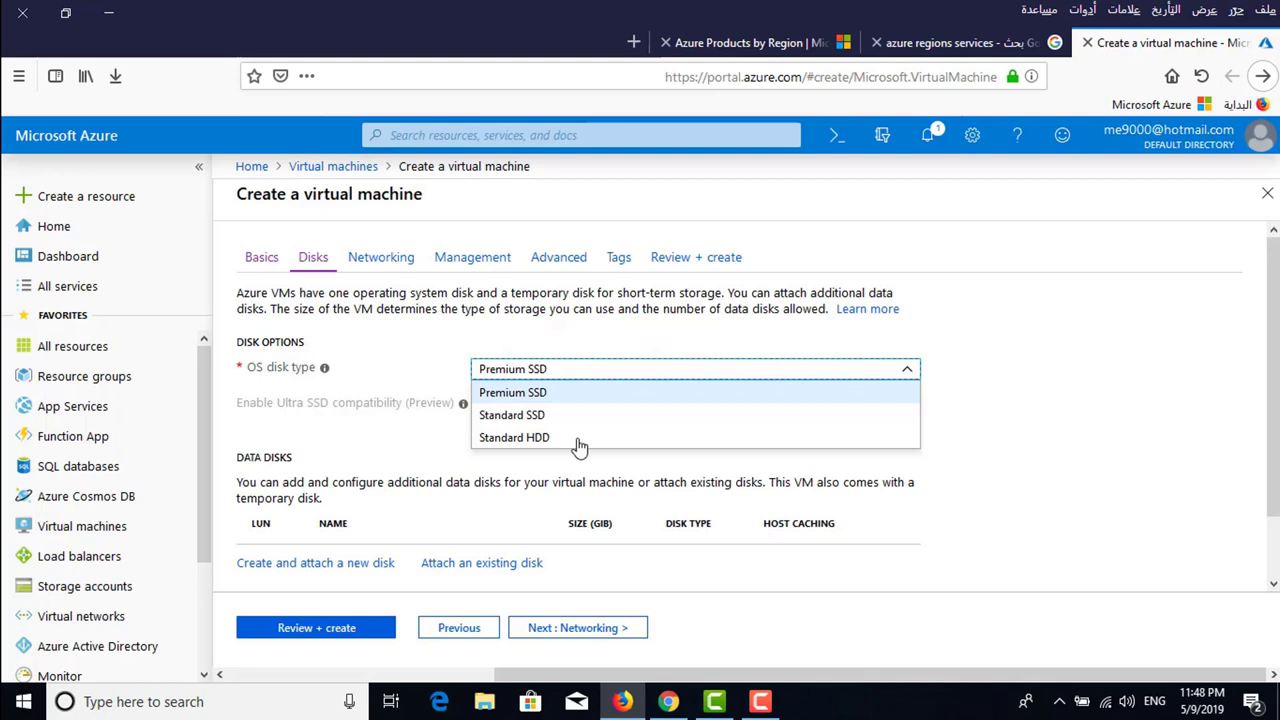
pyautogui.click(537, 394)
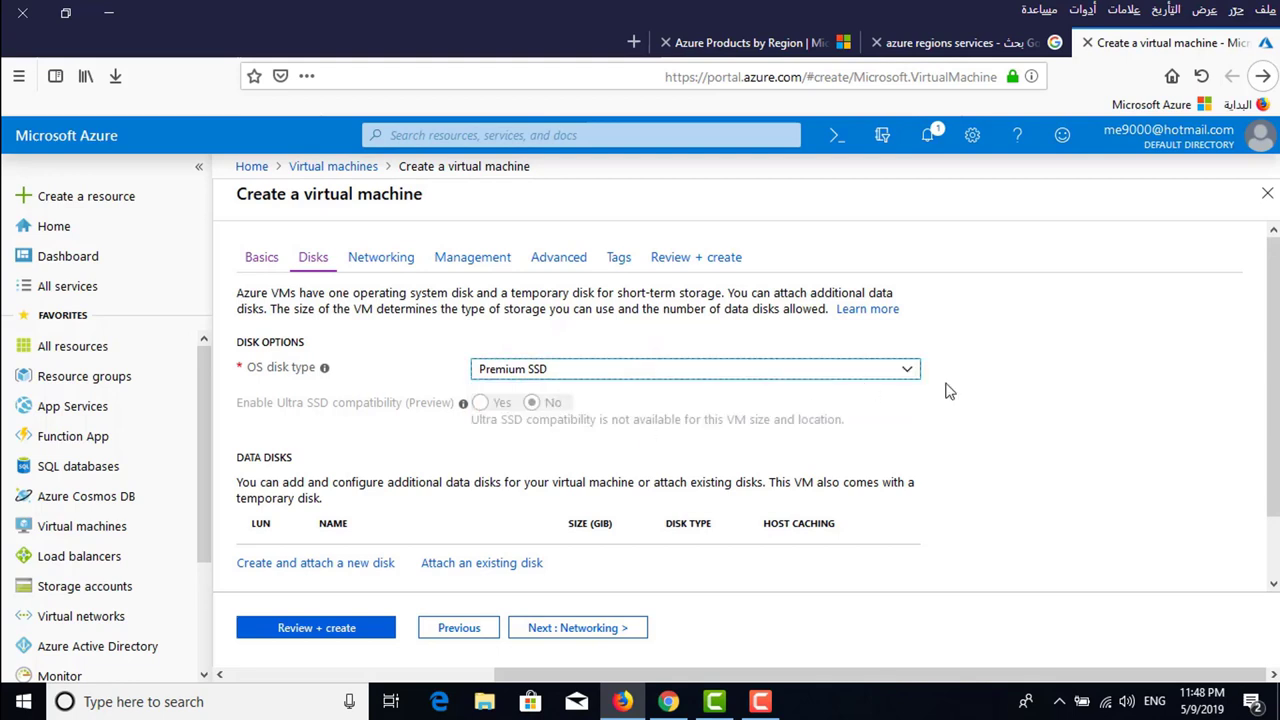
pyautogui.scroll(-1, 955, 388)
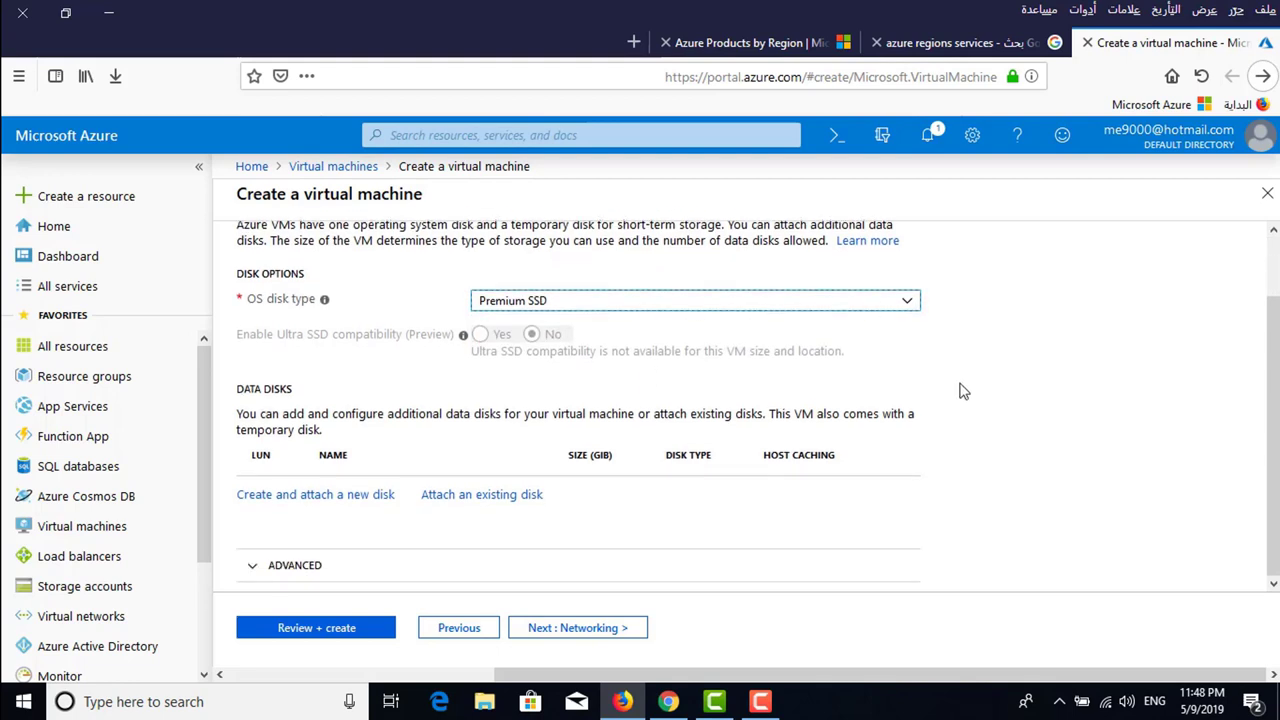
# - Continue to the networking settings and review the virtual network, subnet, public IP, inbound port and load balancing options, keeping the defaults
pyautogui.click(585, 630)
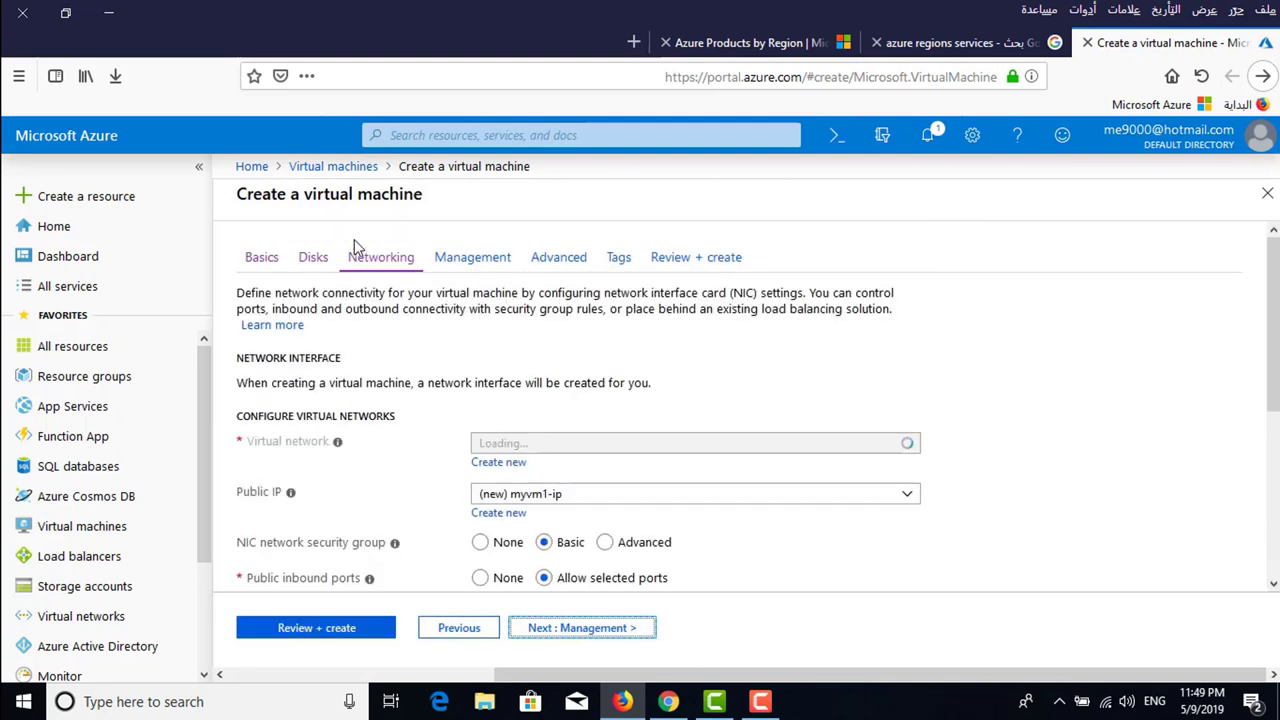
pyautogui.scroll(-2, 975, 370)
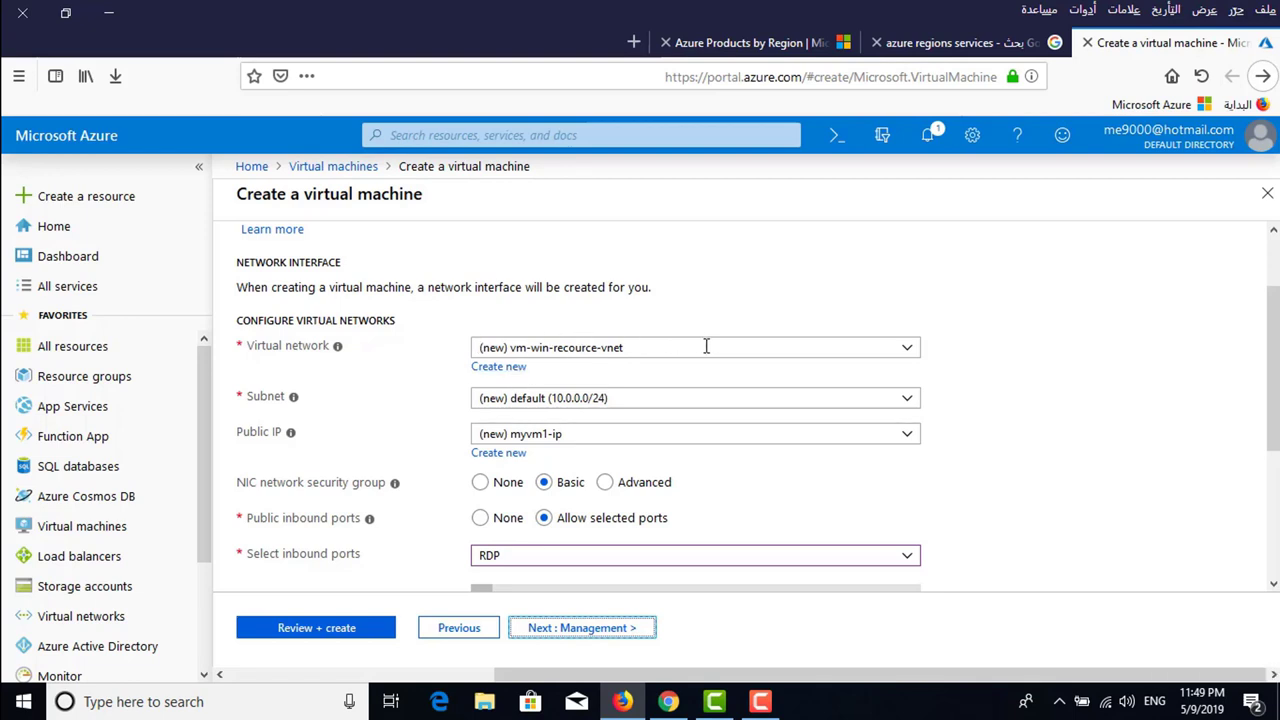
pyautogui.scroll(-2, 700, 350)
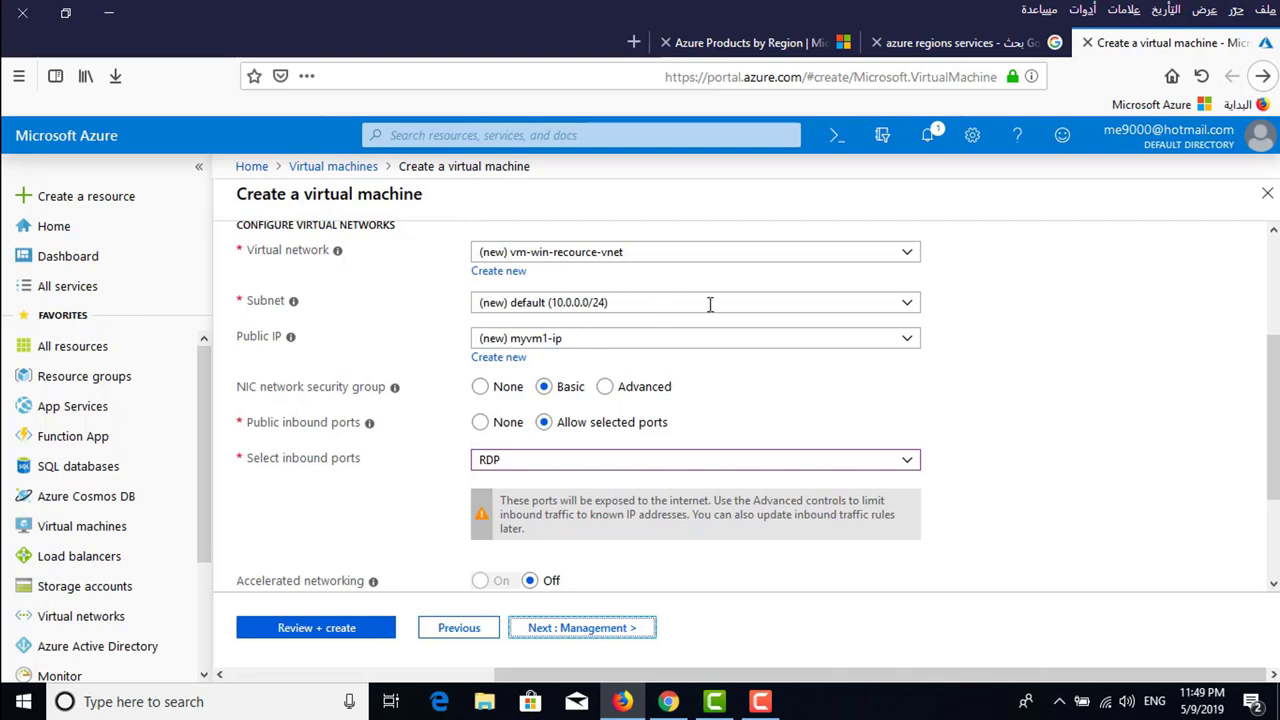
pyautogui.click(906, 307)
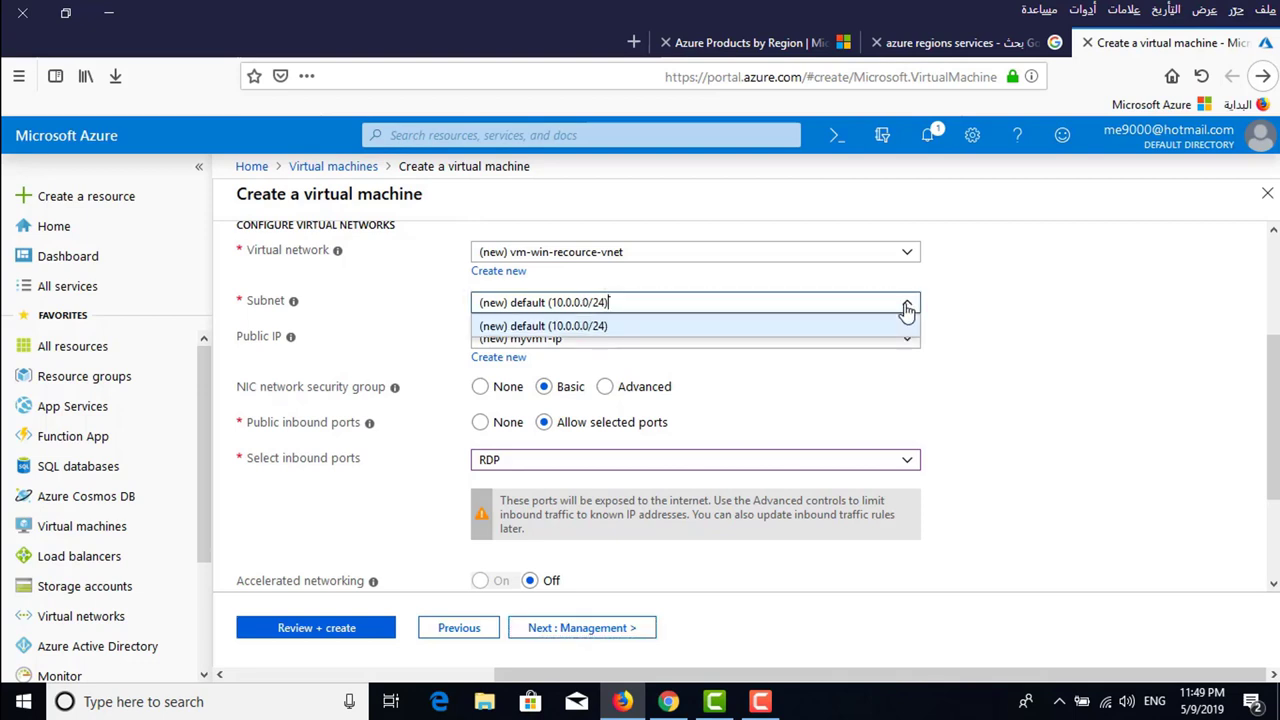
pyautogui.click(843, 302)
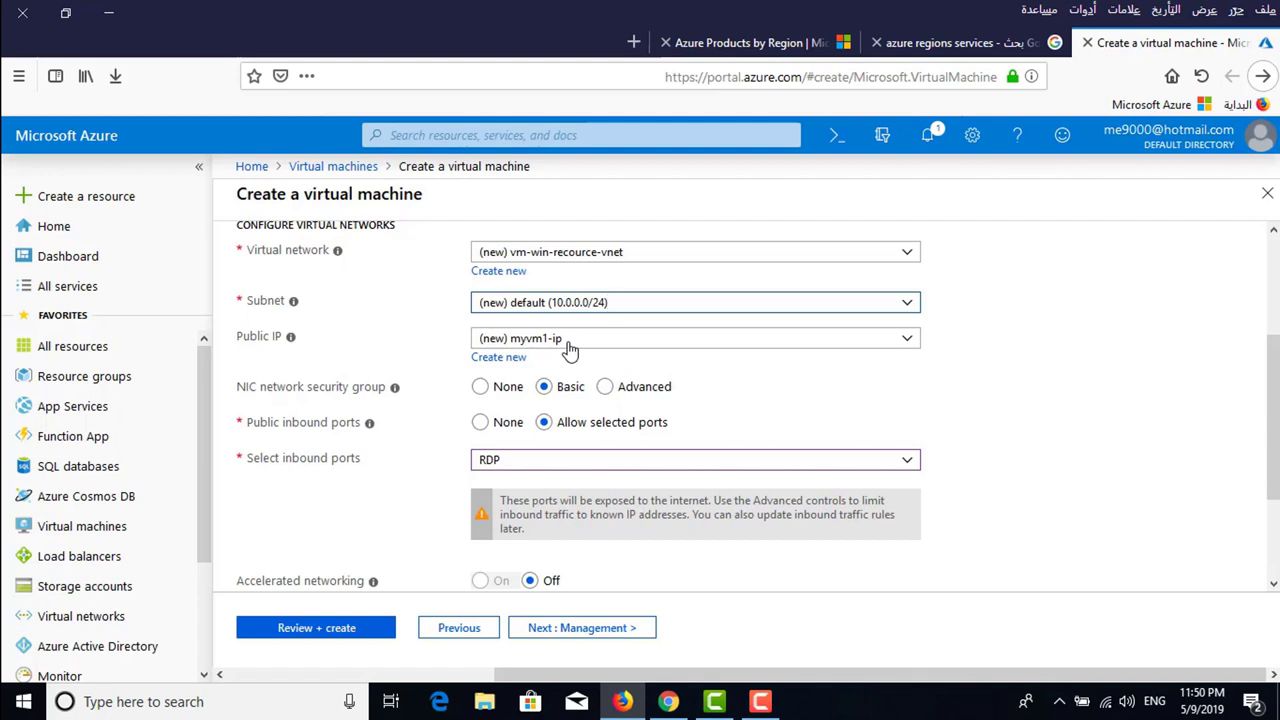
pyautogui.scroll(-2, 568, 349)
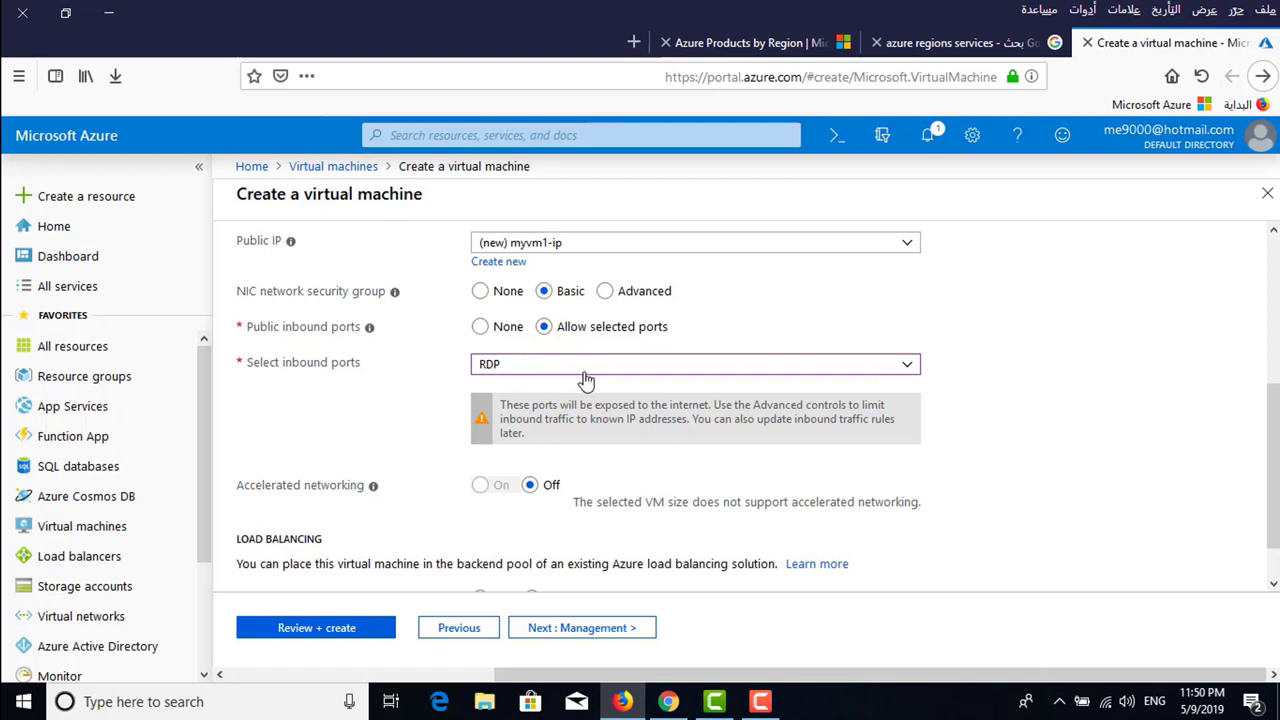
pyautogui.scroll(-1, 585, 378)
pyautogui.scroll(-1, 585, 378)
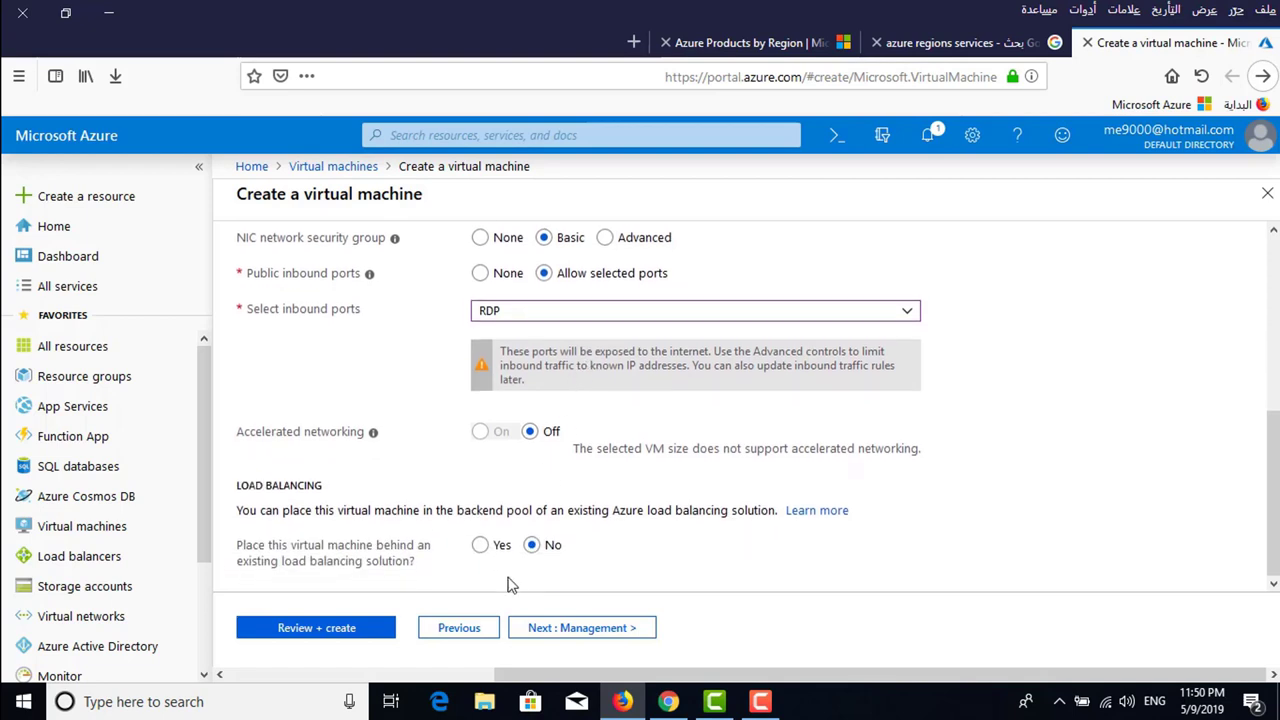
# - Continue to the management settings, keep the default monitoring, identity and auto-shutdown options, and proceed to the advanced settings
pyautogui.click(609, 634)
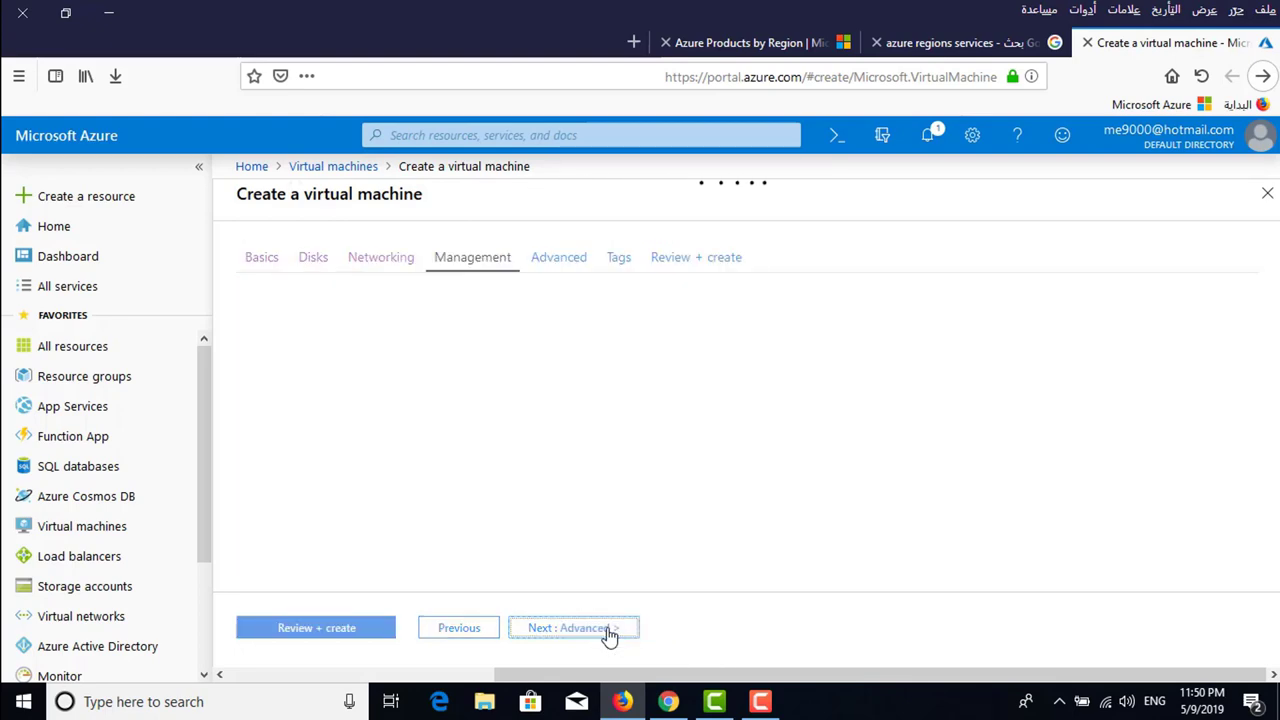
pyautogui.scroll(-2, 632, 388)
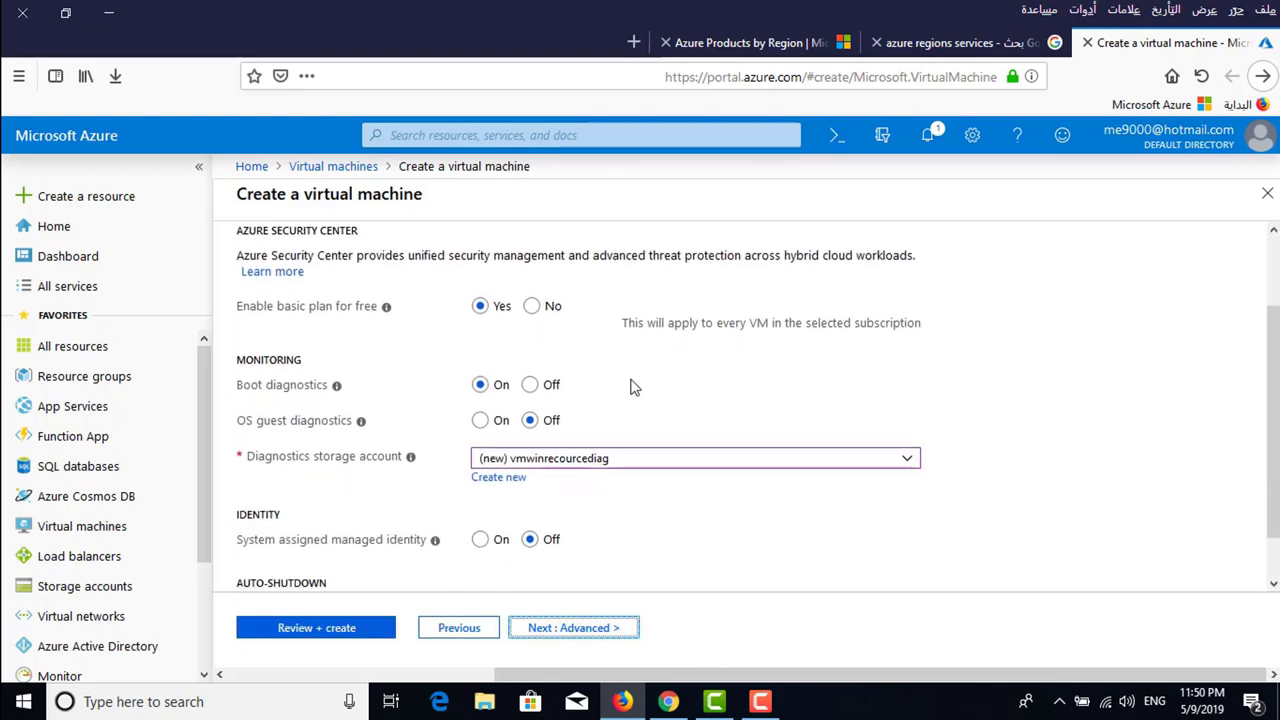
pyautogui.scroll(-1, 631, 386)
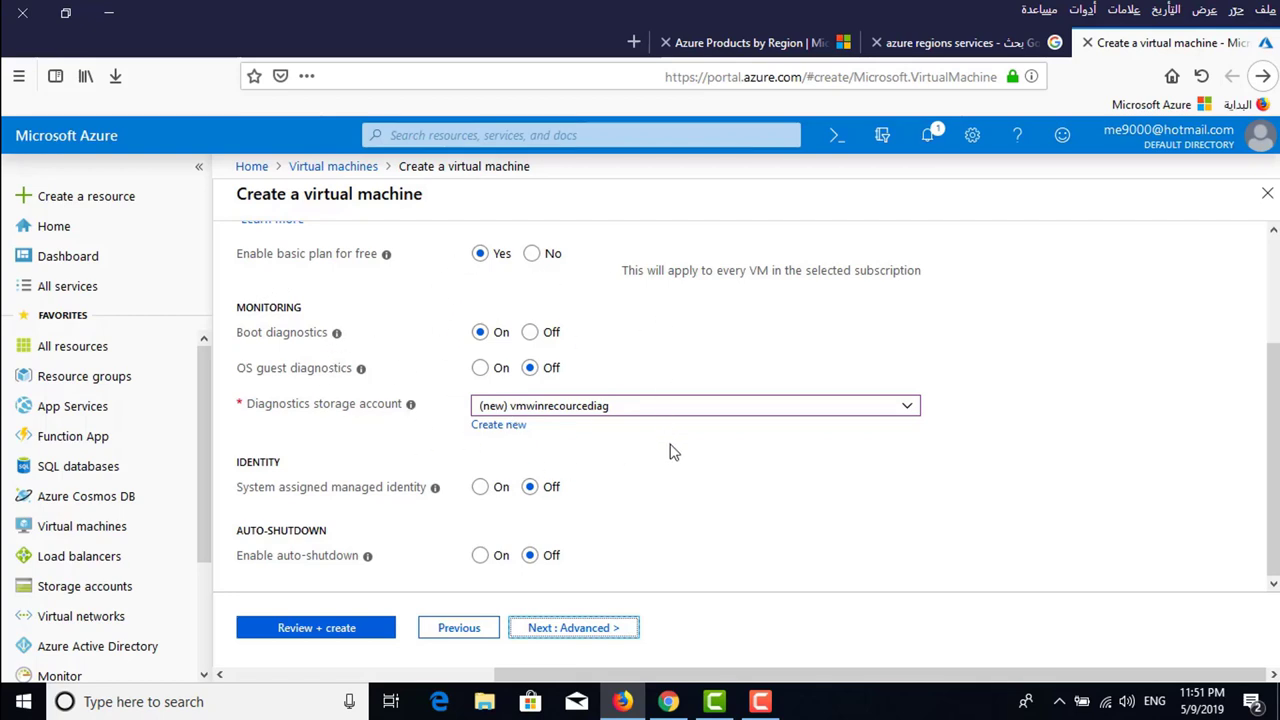
pyautogui.click(578, 630)
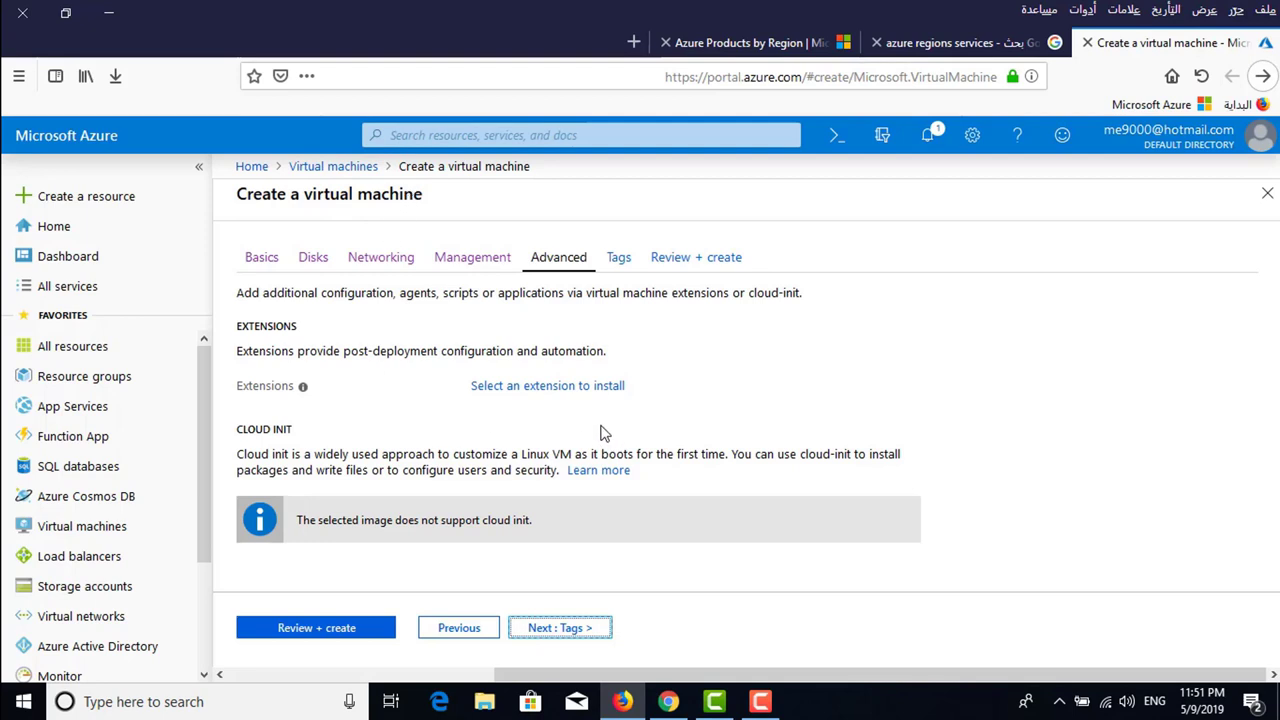
# - Browse the full list of installable virtual machine extensions, declining the browser's offer to save the password, and close the list without choosing any
pyautogui.click(541, 387)
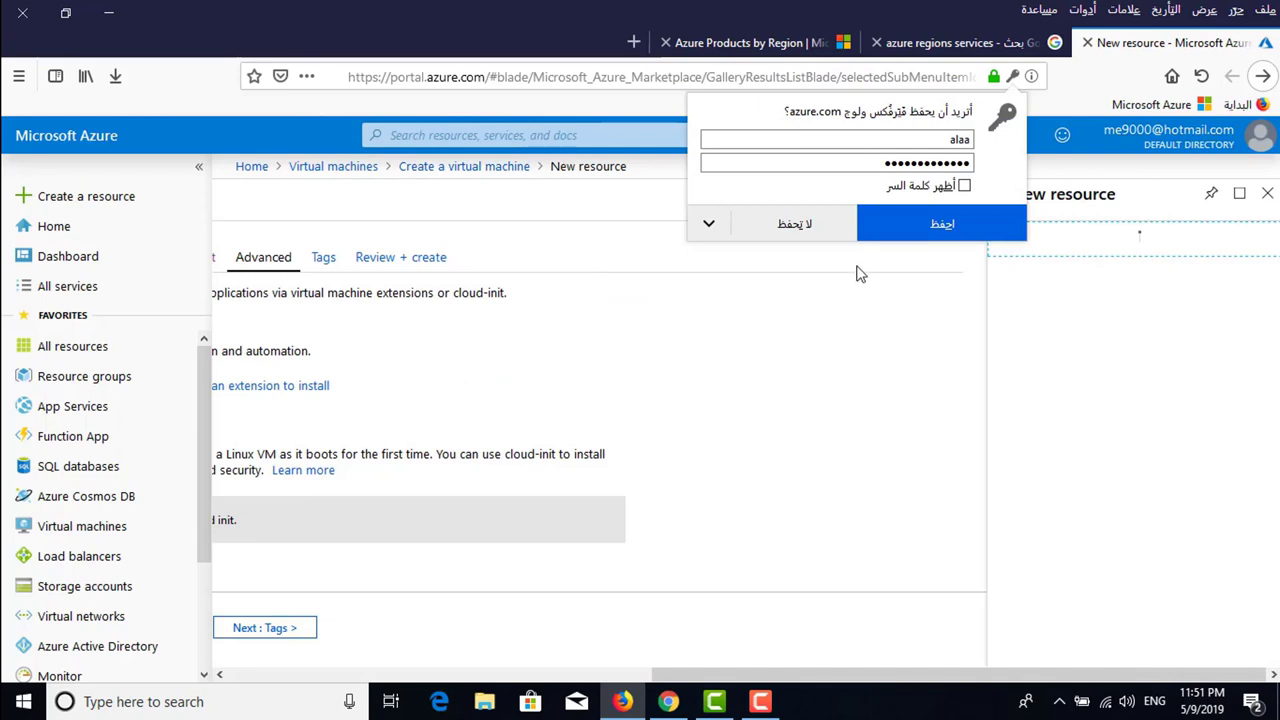
pyautogui.click(806, 230)
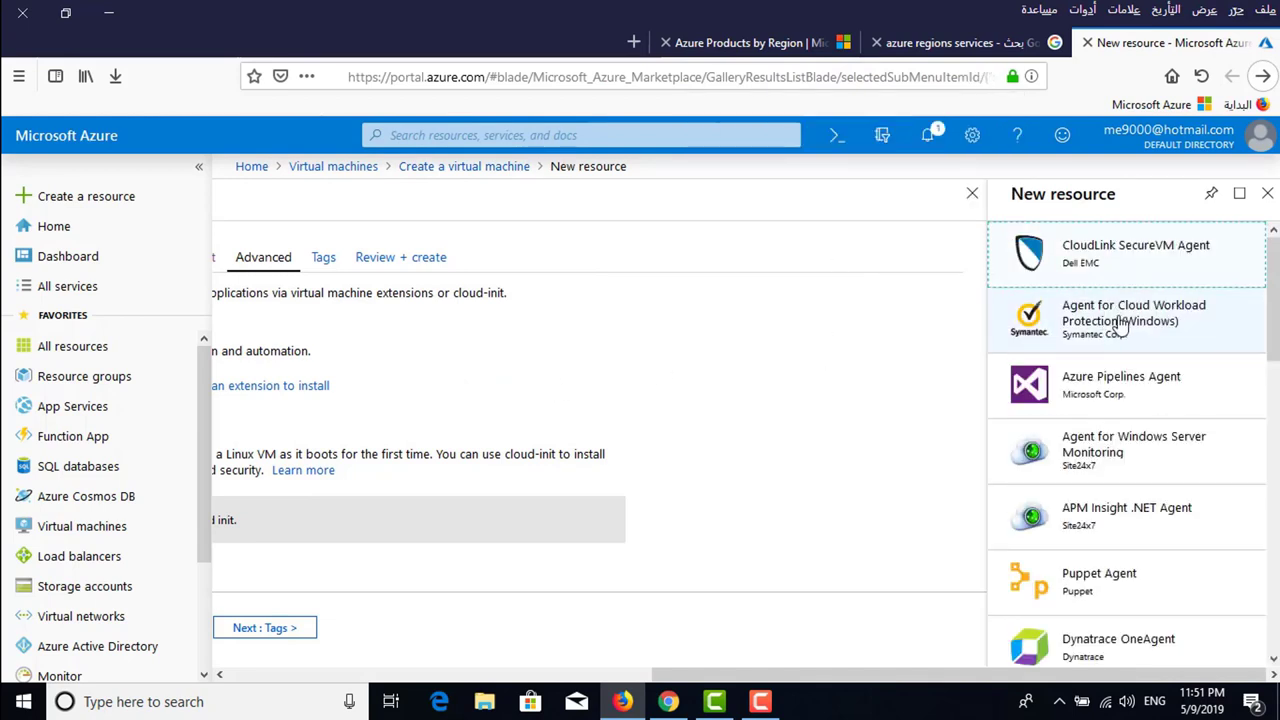
pyautogui.scroll(-2, 1120, 327)
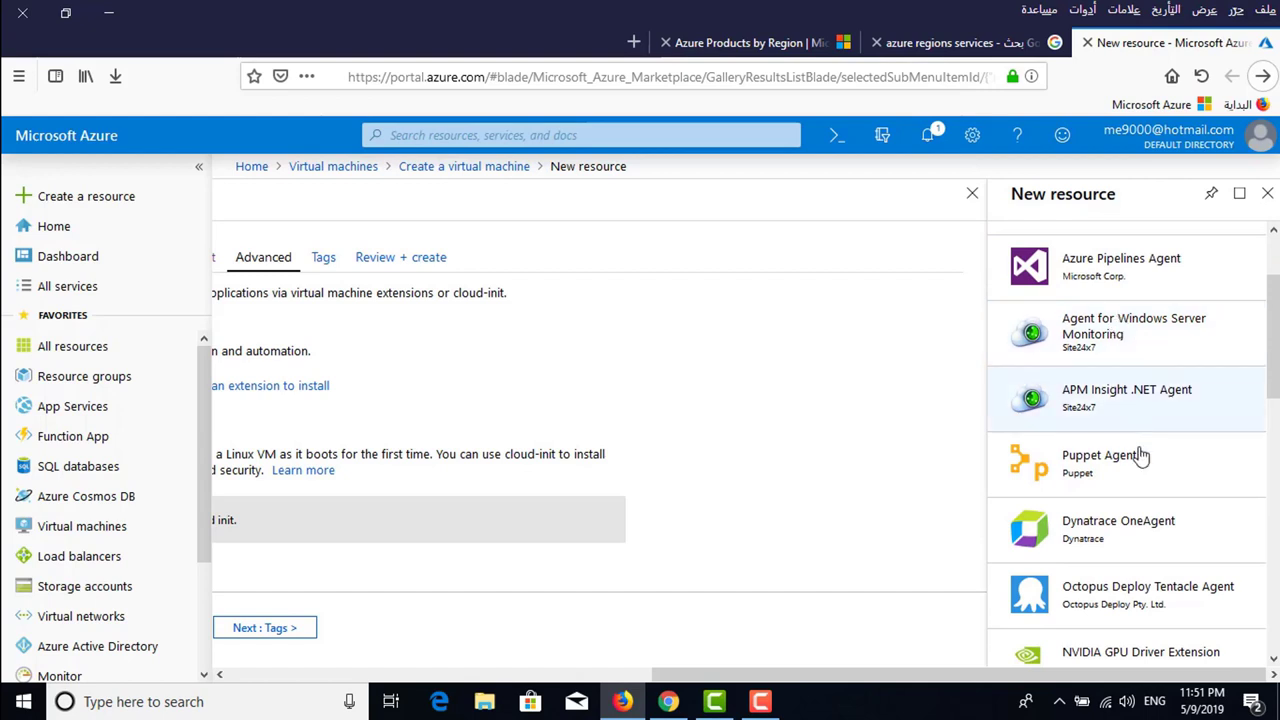
pyautogui.scroll(-6, 1140, 455)
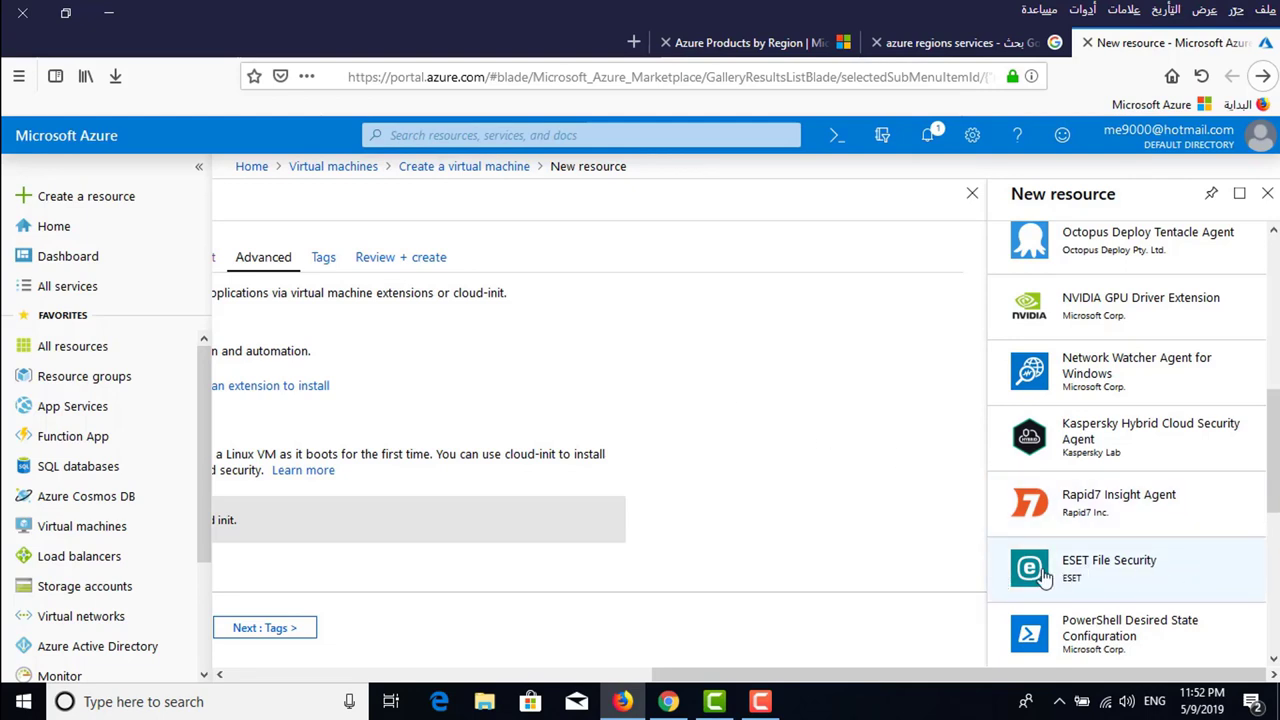
pyautogui.scroll(-3, 1097, 572)
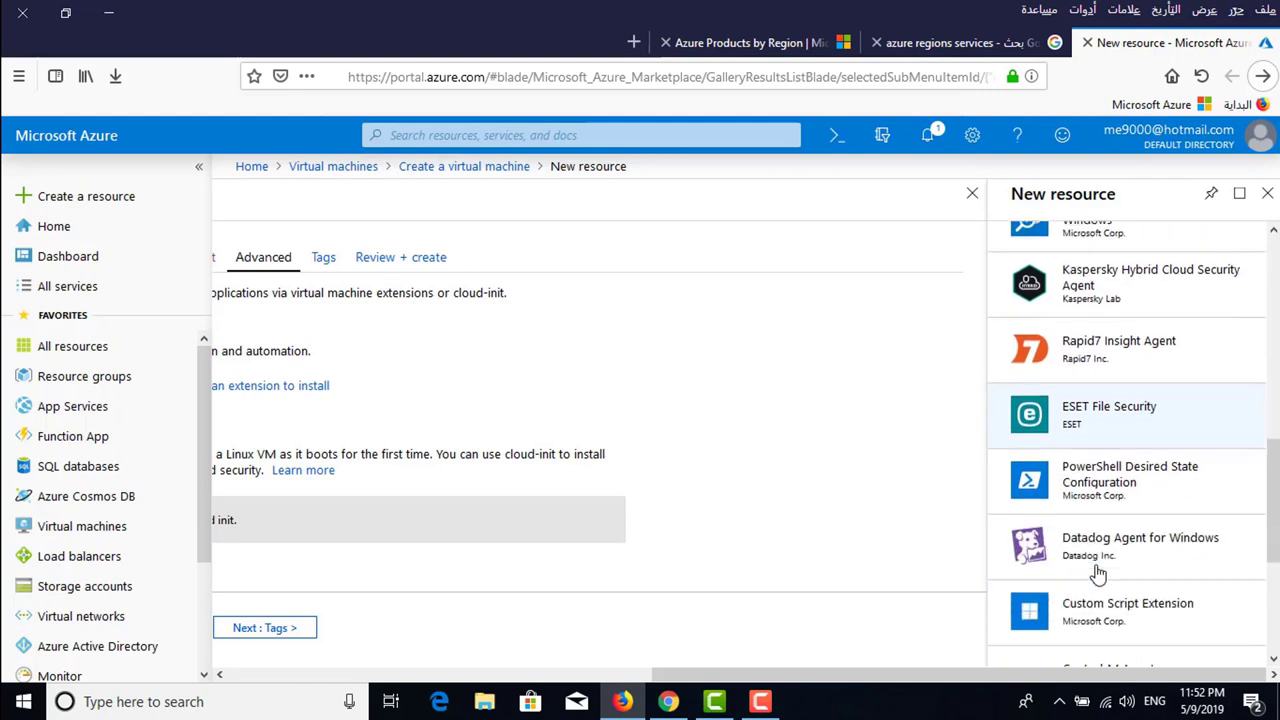
pyautogui.scroll(-5, 1097, 572)
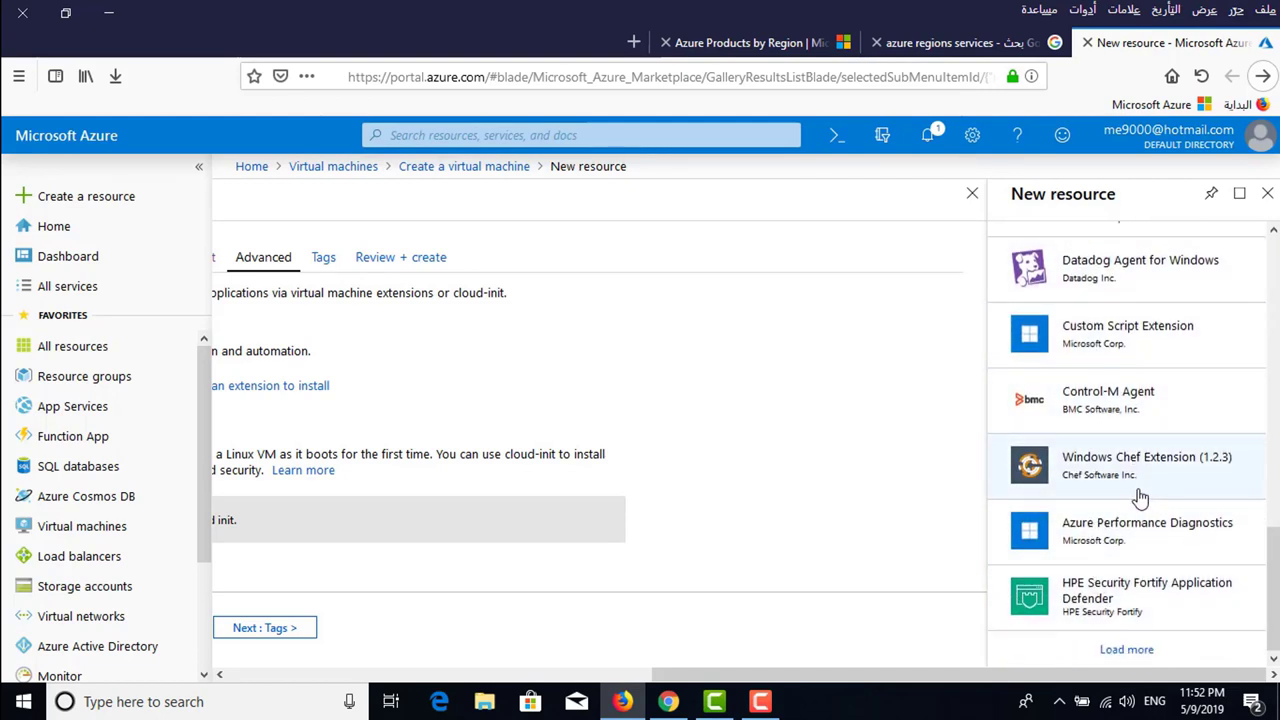
pyautogui.click(1127, 650)
pyautogui.scroll(-2, 1160, 480)
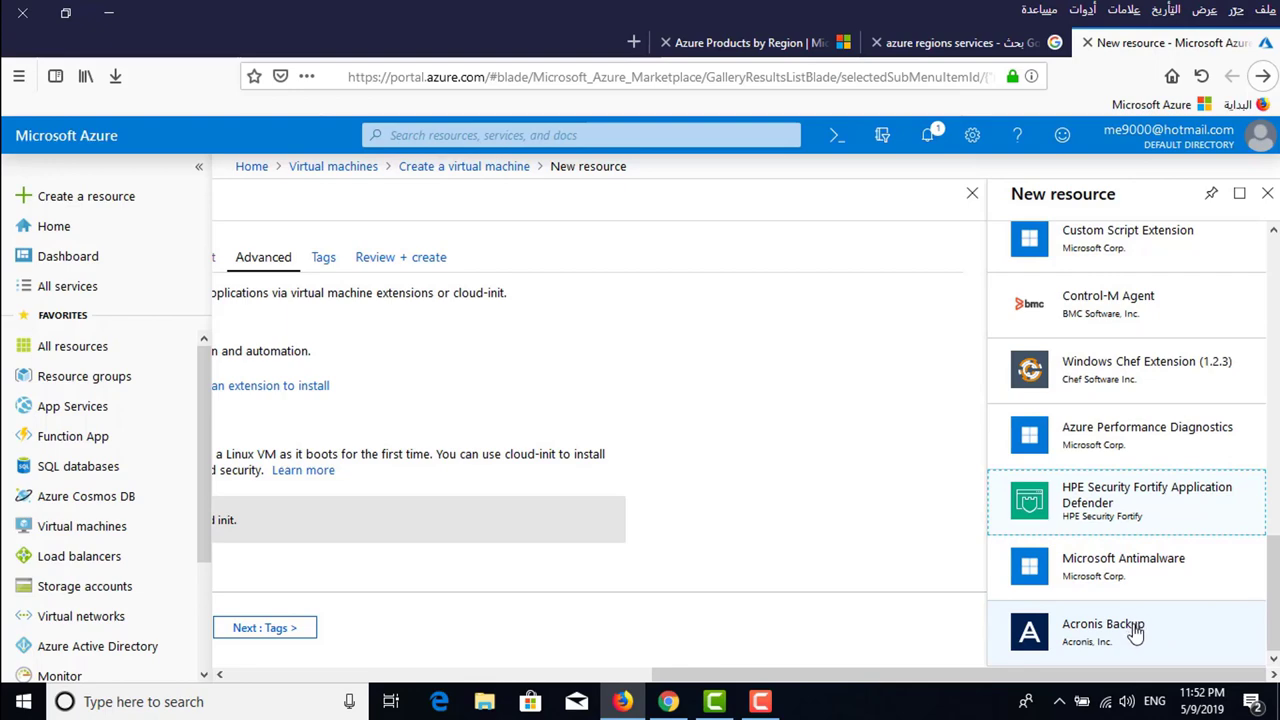
pyautogui.scroll(-10, 1157, 480)
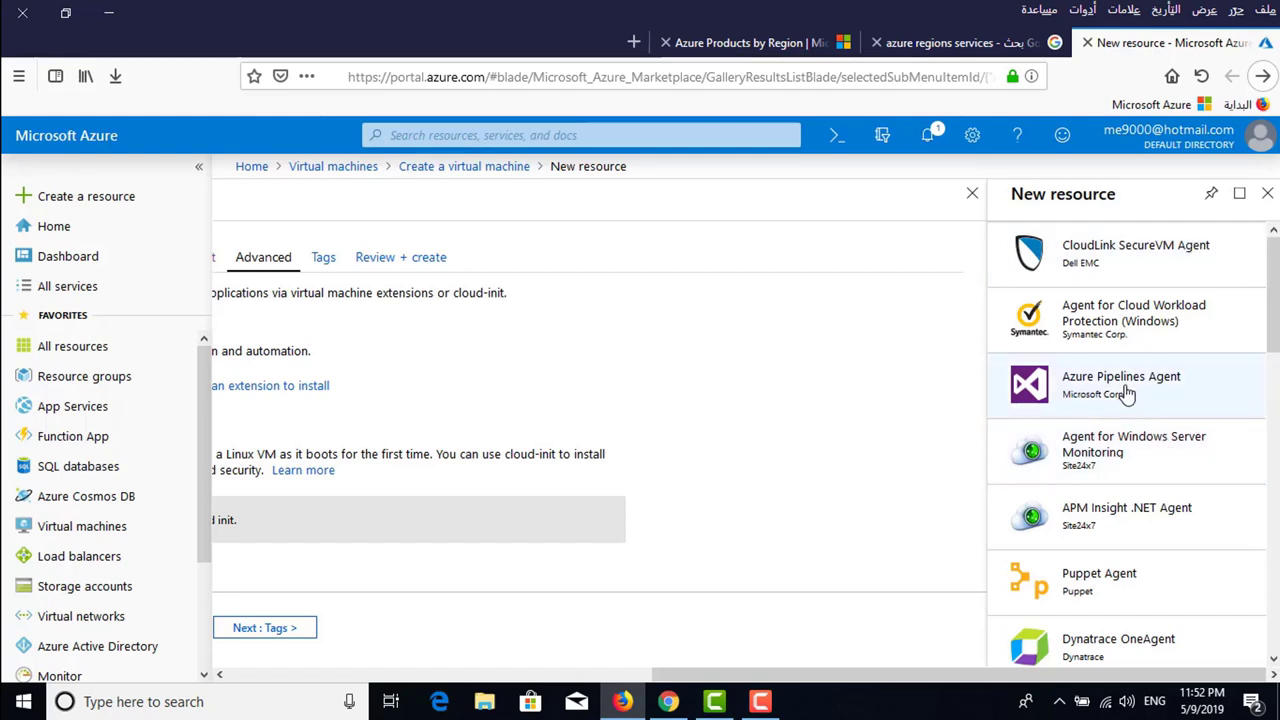
pyautogui.click(1267, 197)
pyautogui.click(838, 234)
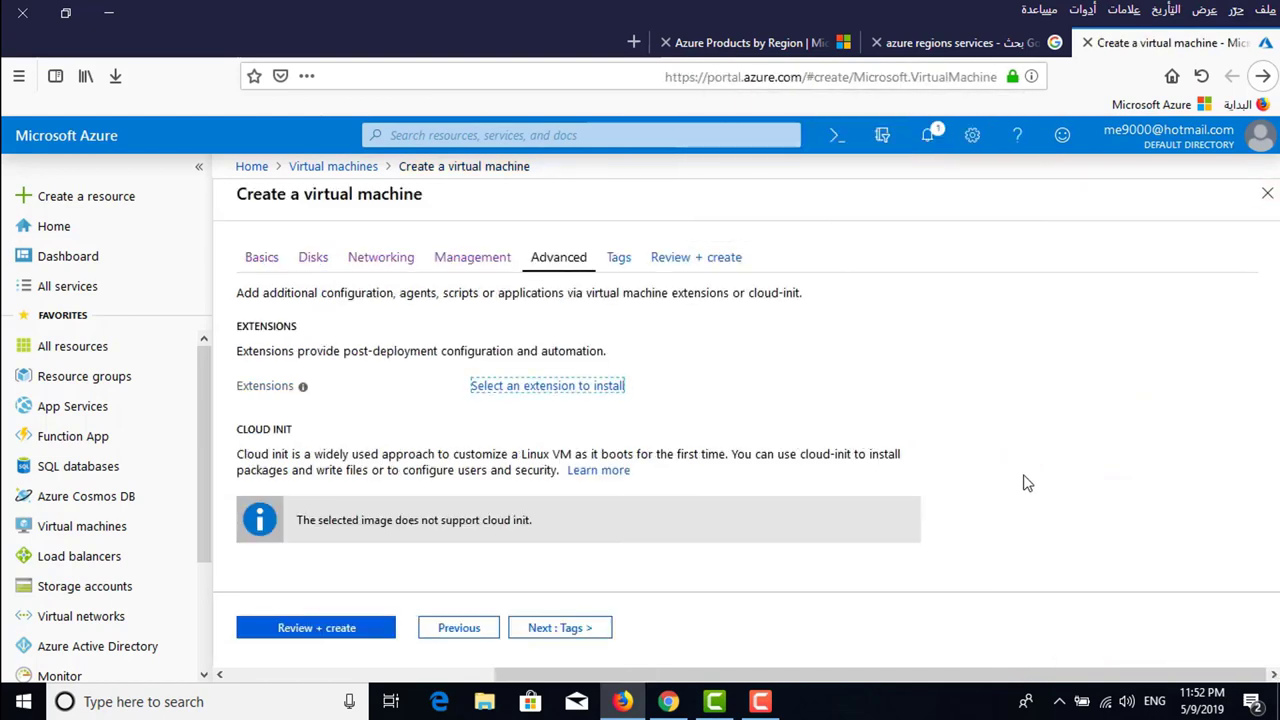
# - Continue past the tags without adding any and review the virtual machine's pricing, terms and full configuration summary
pyautogui.click(587, 636)
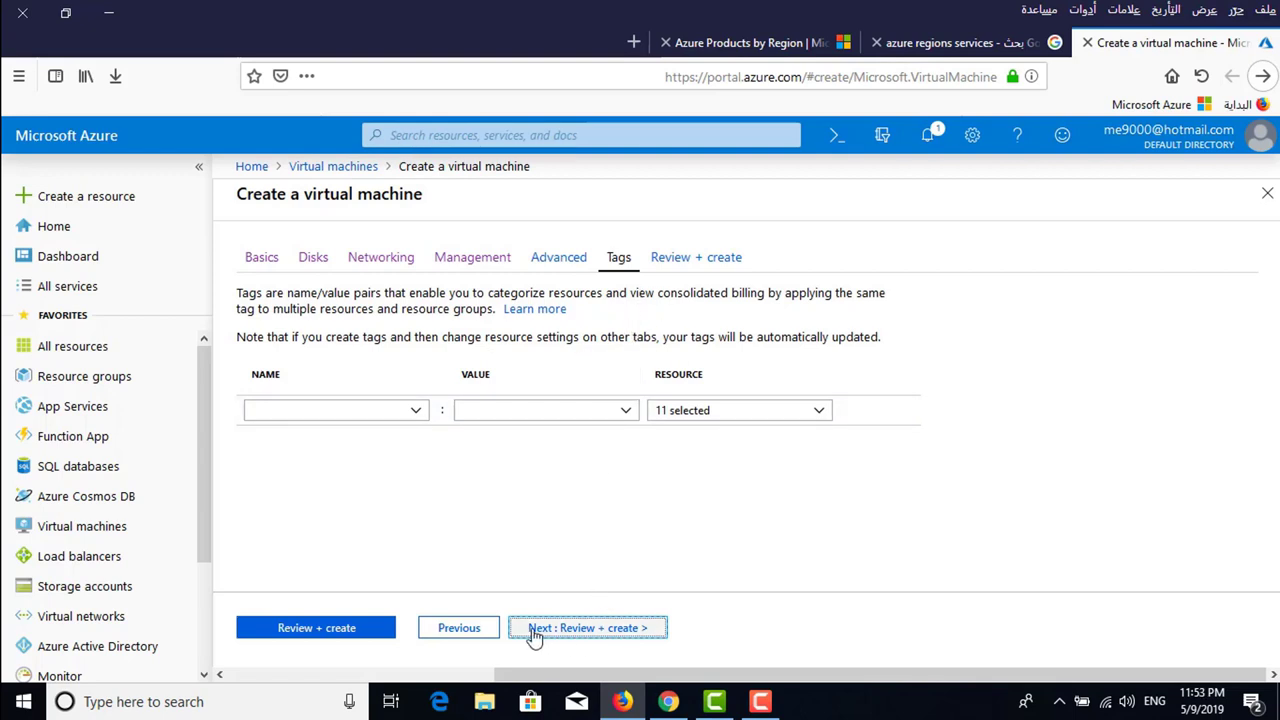
pyautogui.click(615, 630)
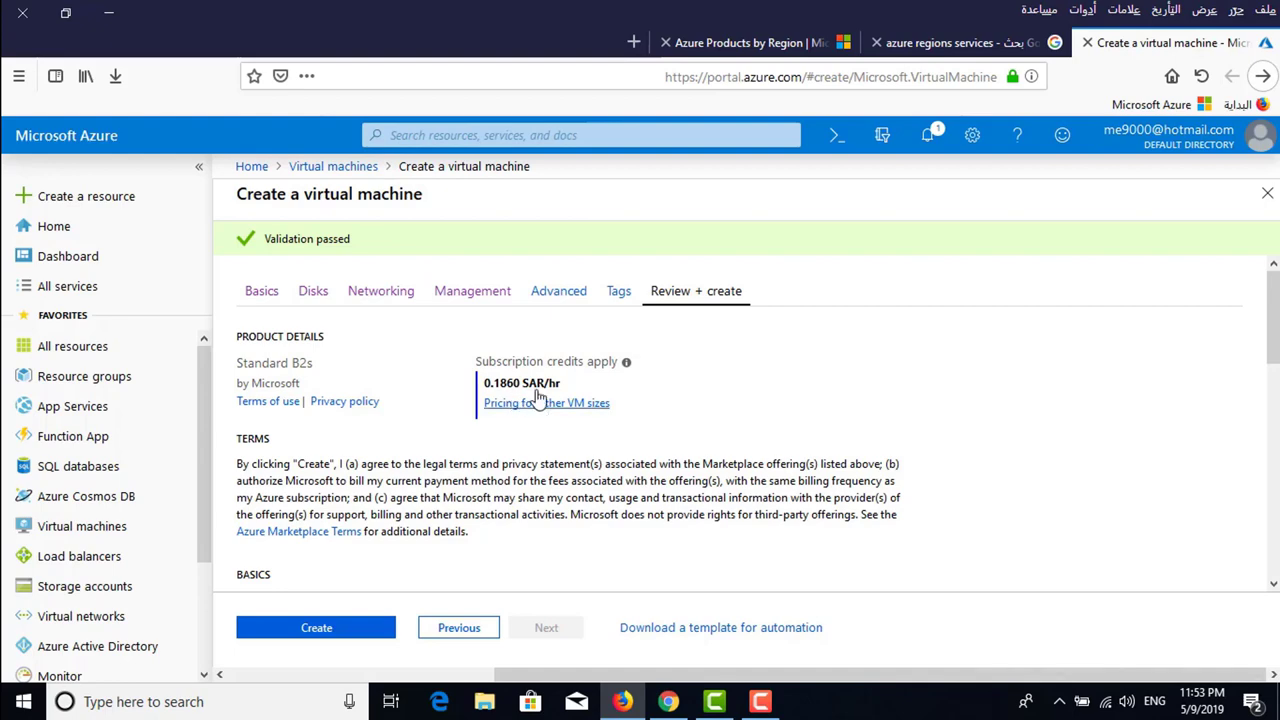
pyautogui.scroll(-3, 700, 400)
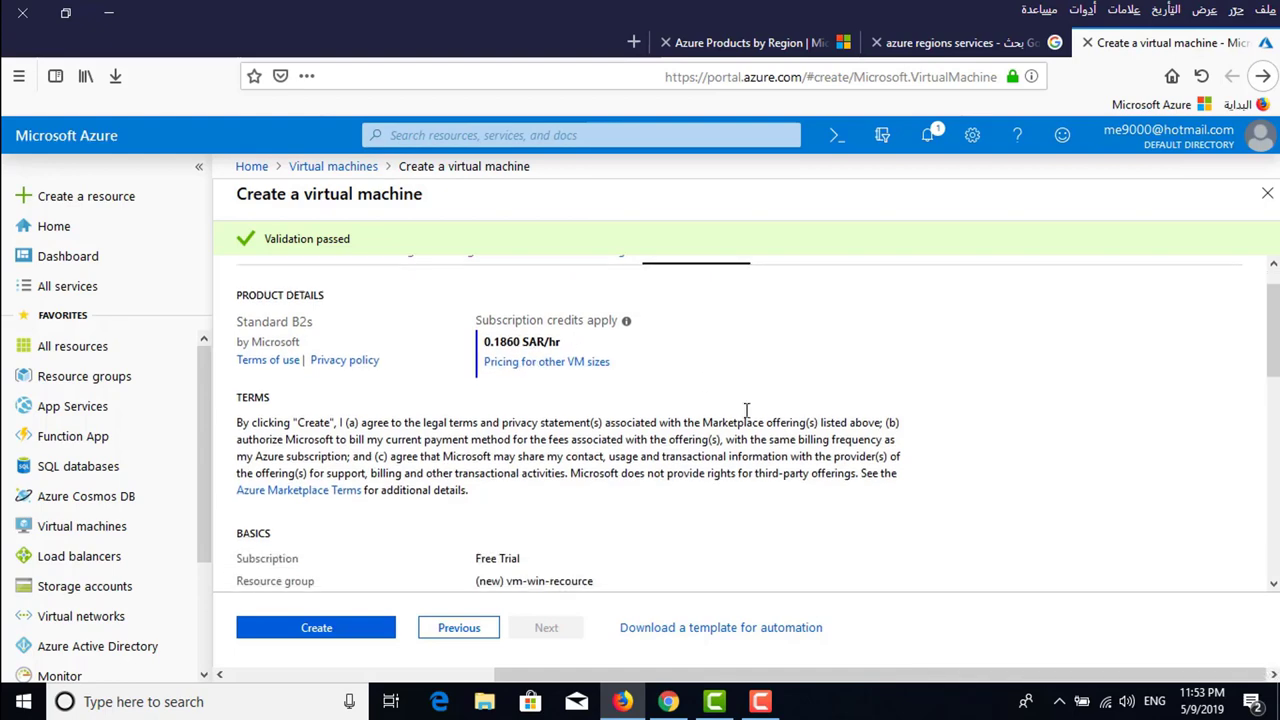
pyautogui.scroll(1, 545, 386)
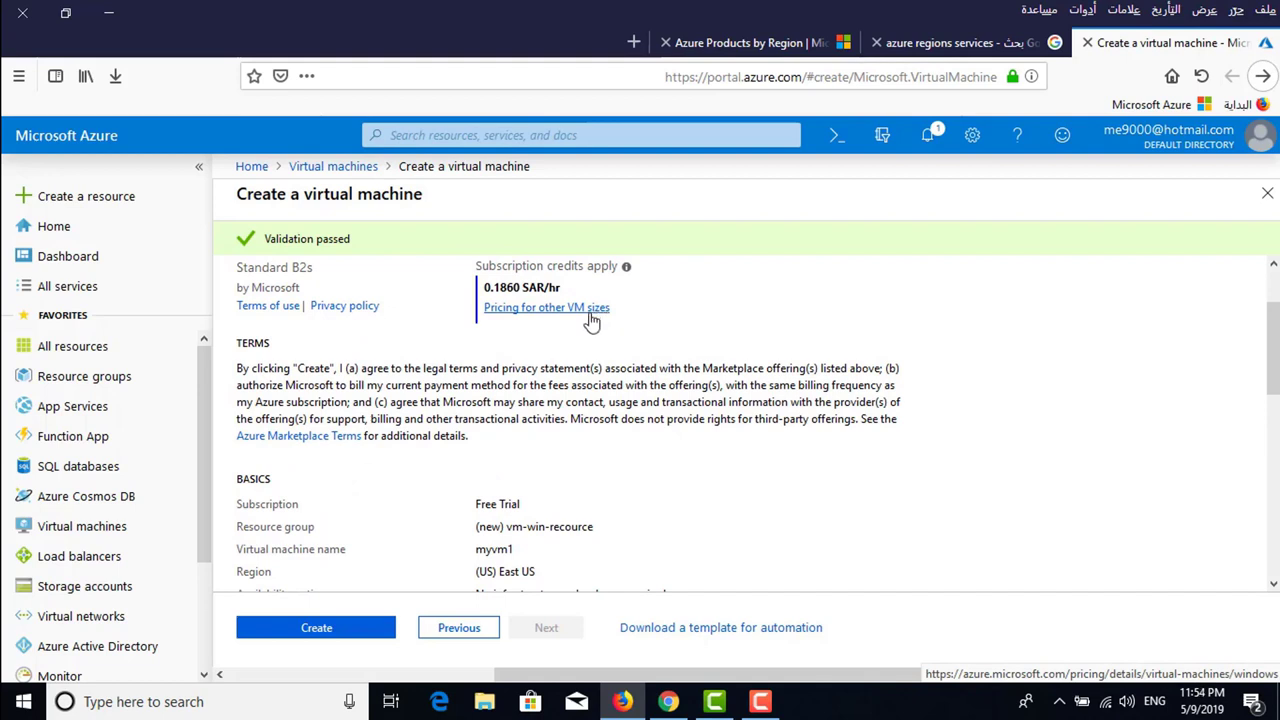
pyautogui.scroll(-4, 592, 322)
pyautogui.scroll(-2, 592, 332)
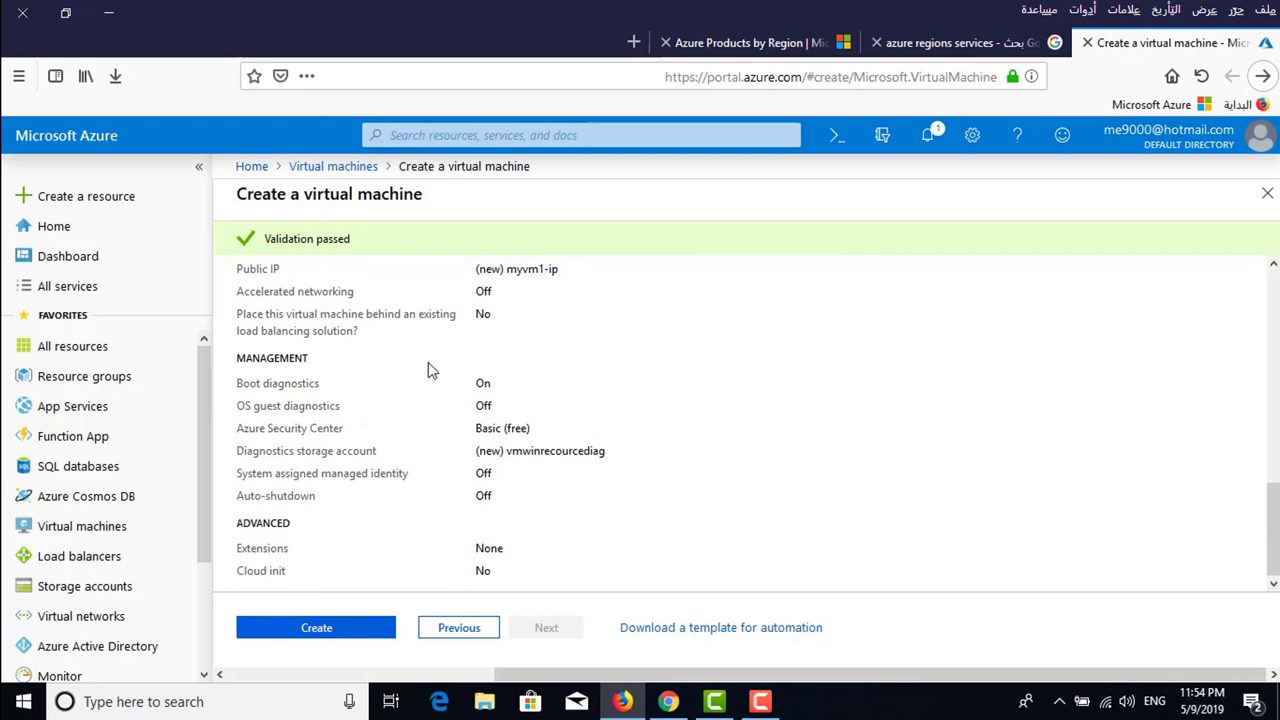
pyautogui.scroll(2, 428, 364)
pyautogui.scroll(3, 501, 380)
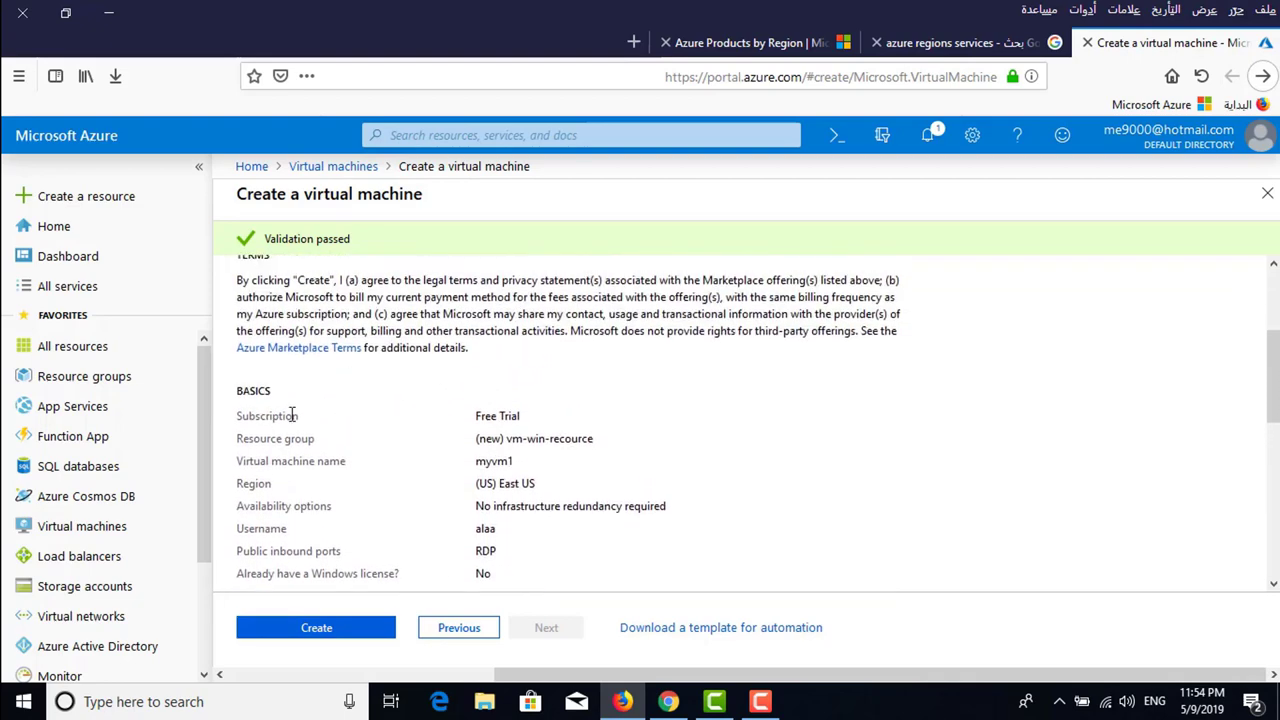
pyautogui.scroll(-2, 467, 448)
pyautogui.scroll(-3, 430, 416)
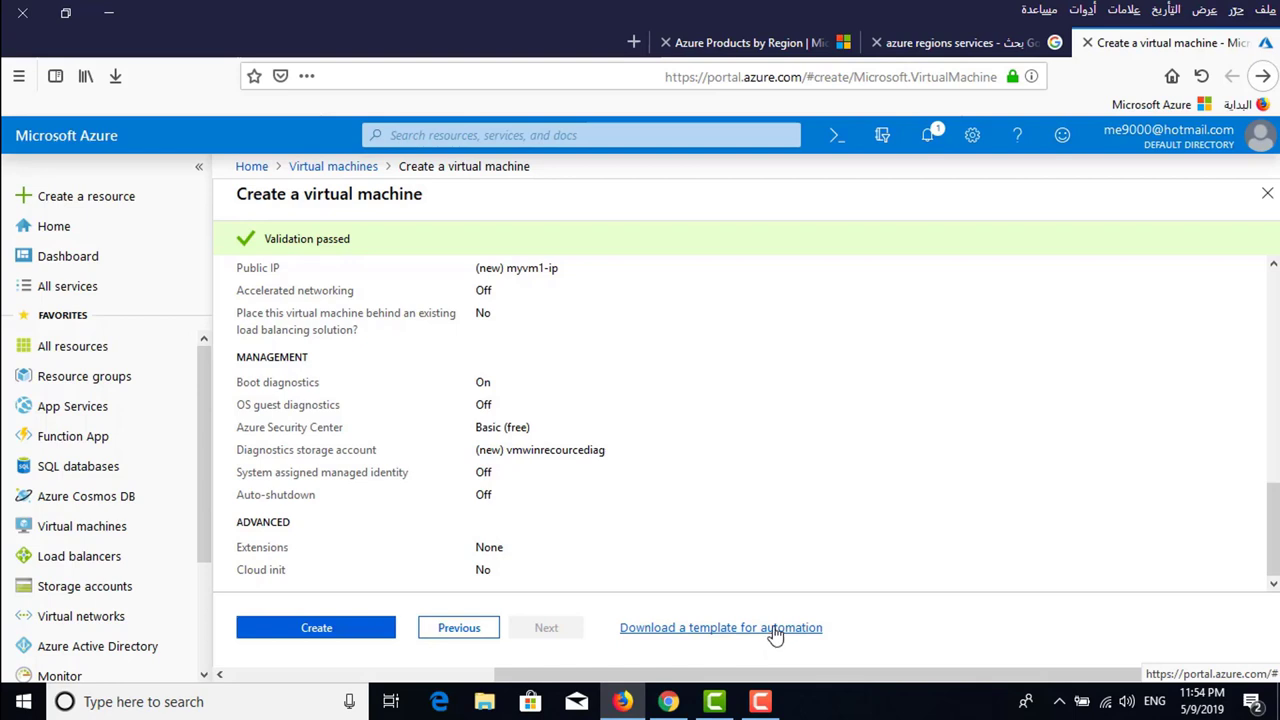
# - Create the virtual machine, then check its deployment details, deployed resources and portal notifications
pyautogui.click(320, 633)
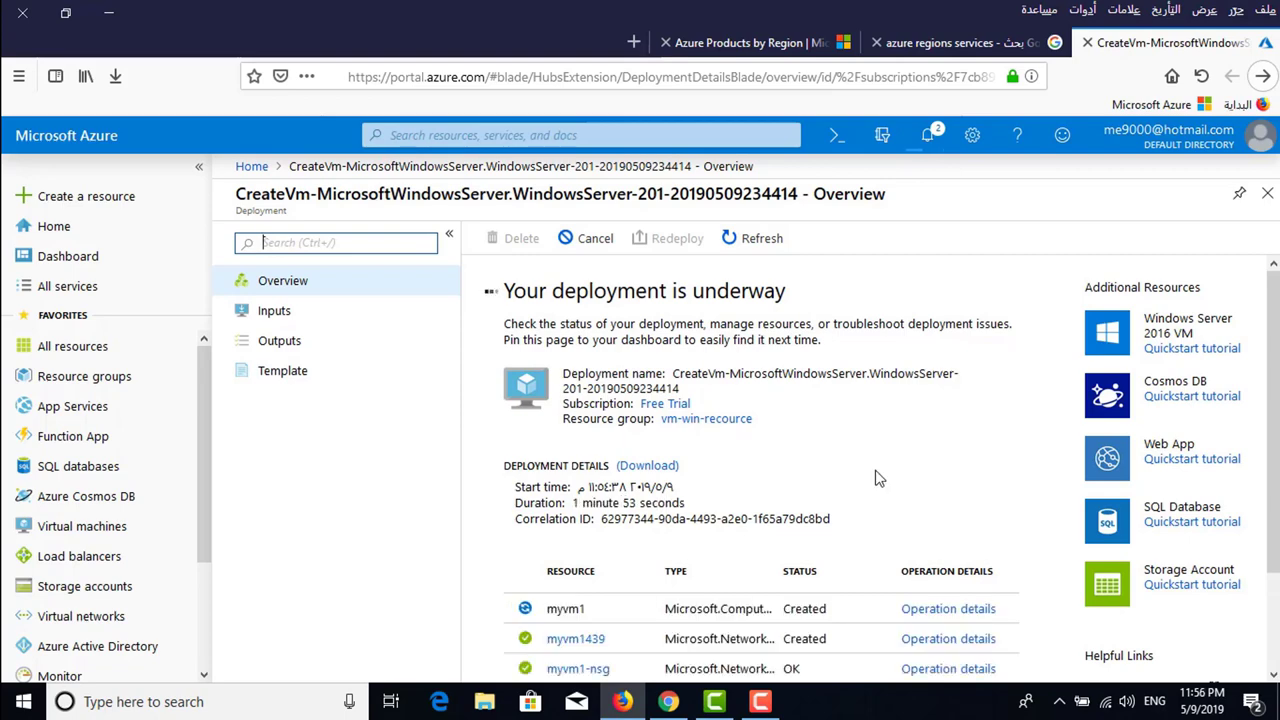
pyautogui.scroll(-1, 878, 478)
pyautogui.scroll(-1, 878, 478)
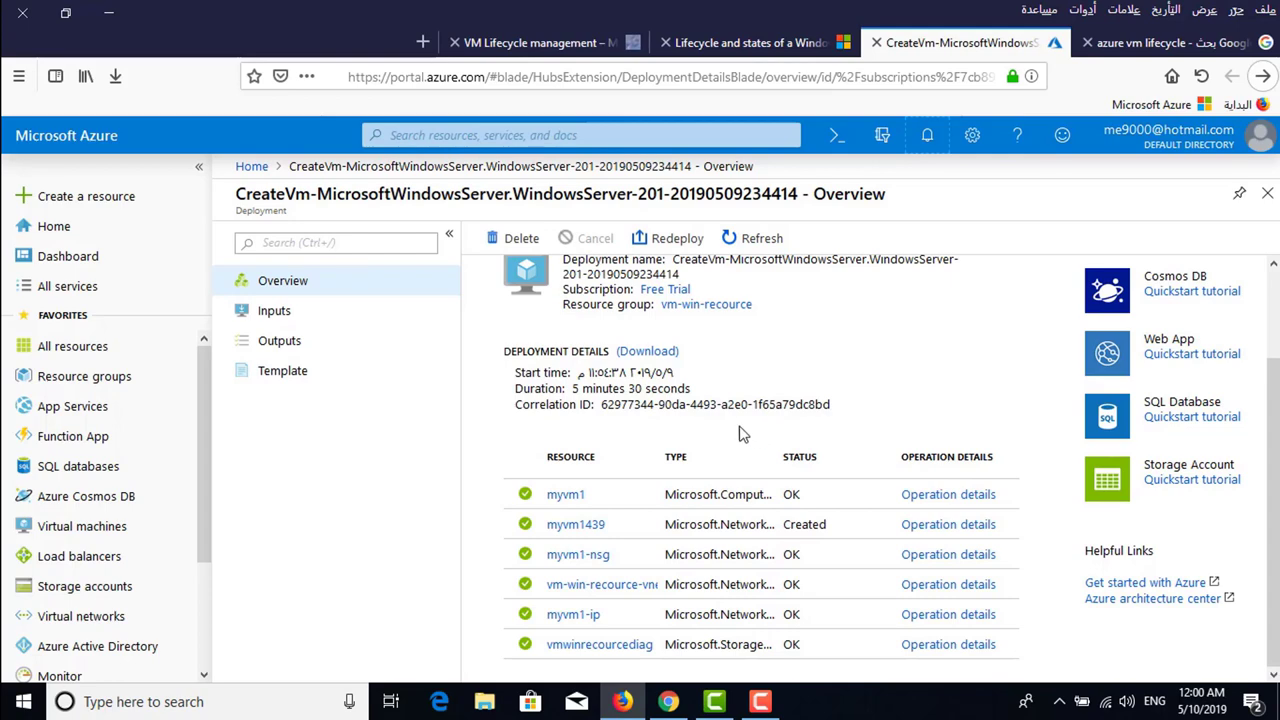
pyautogui.click(927, 139)
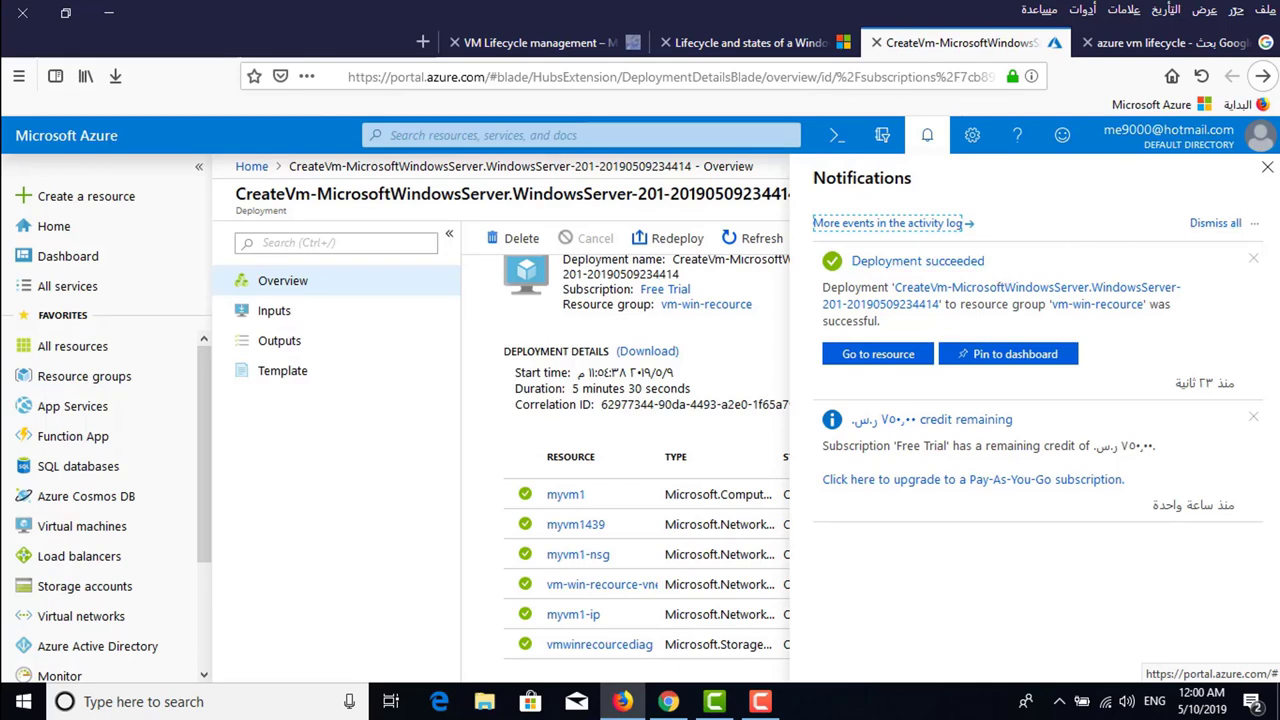
pyautogui.click(1267, 170)
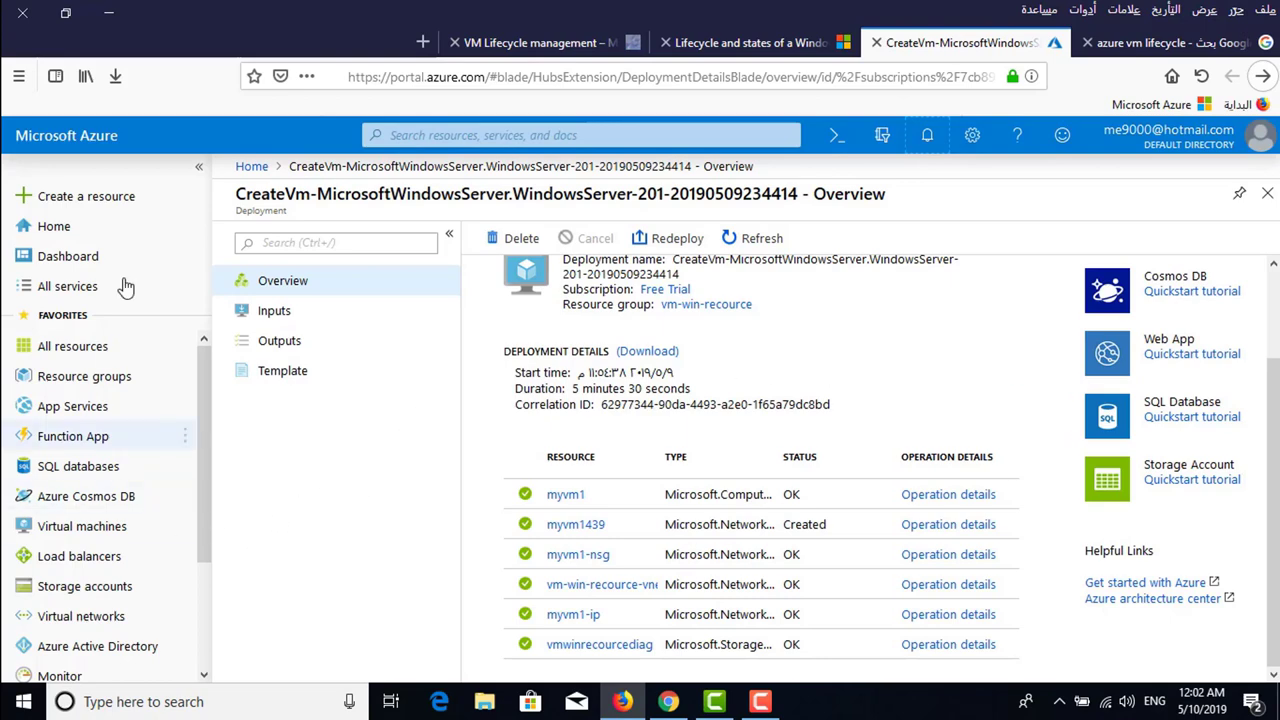
# - Return to the portal home, list the virtual machines and show the RDP connection details of myvm1
pyautogui.click(255, 168)
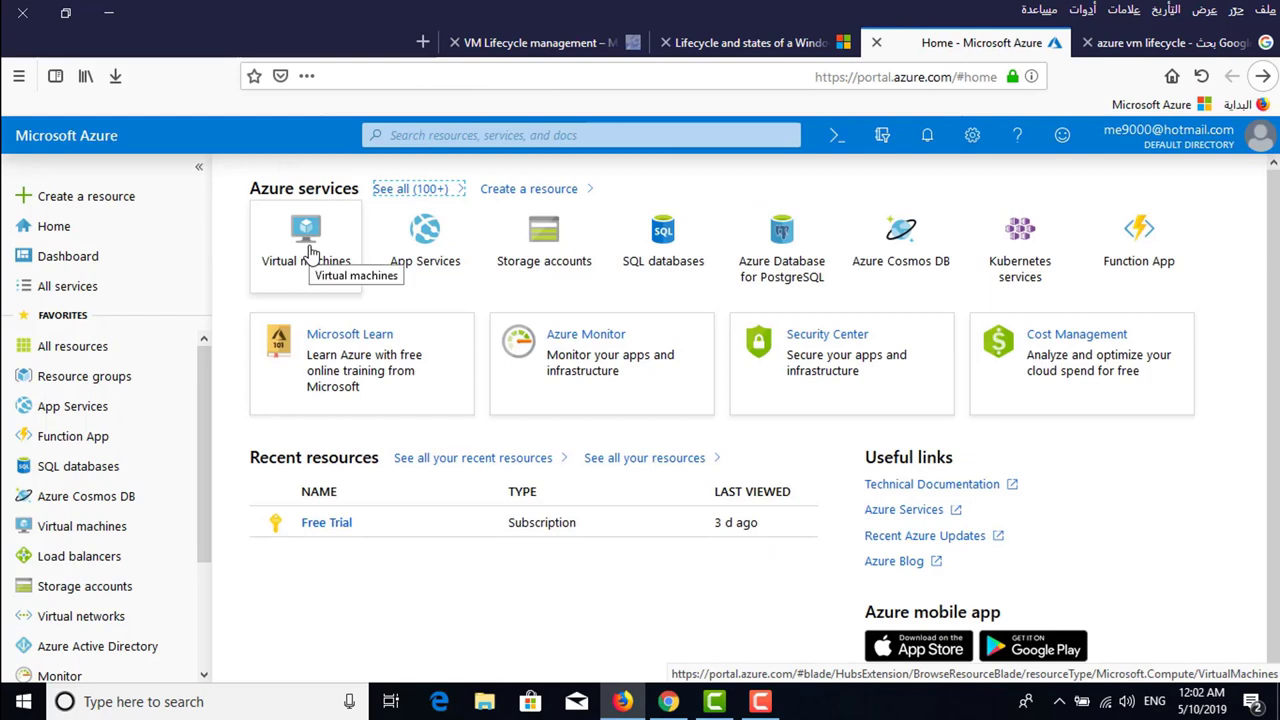
pyautogui.click(312, 252)
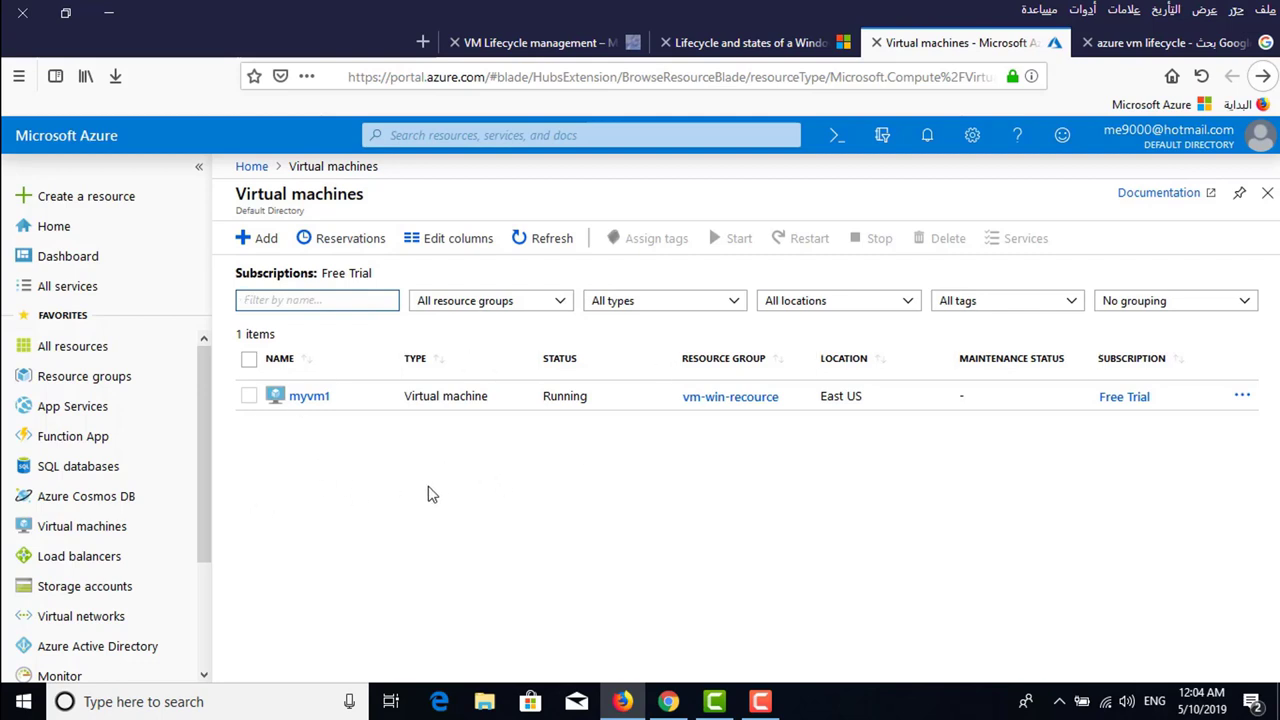
pyautogui.click(249, 398)
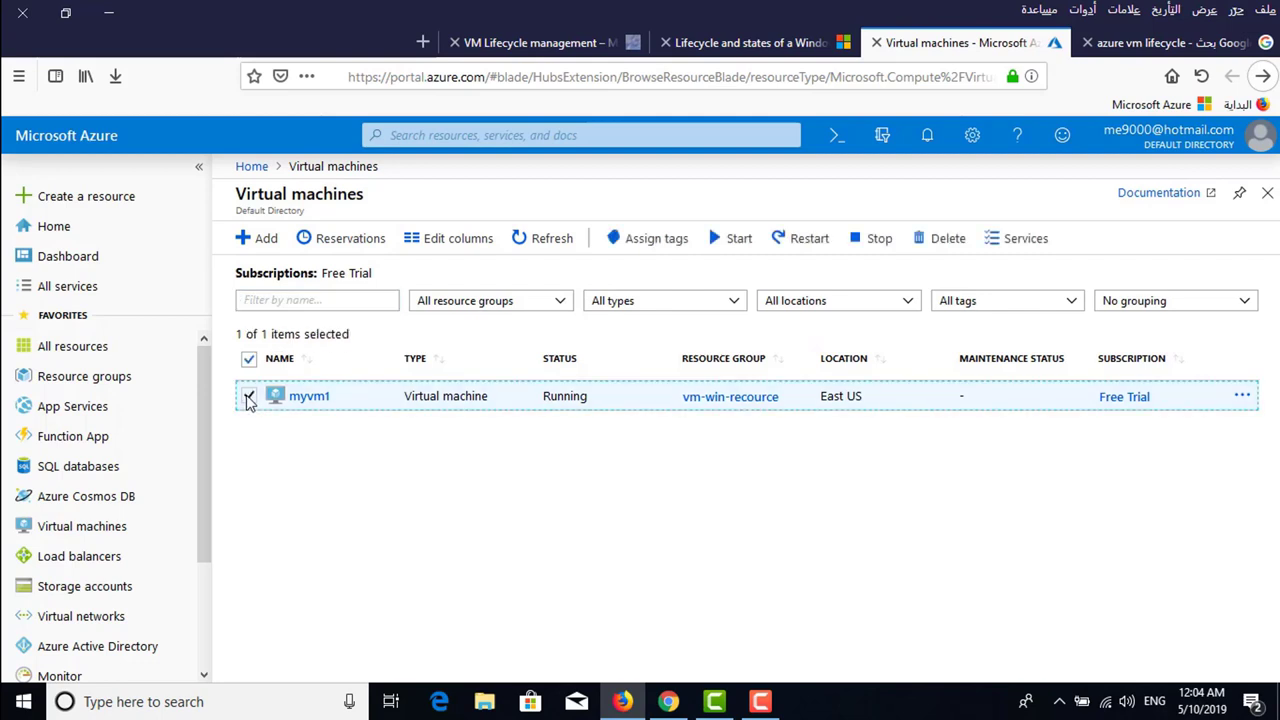
pyautogui.click(1243, 398)
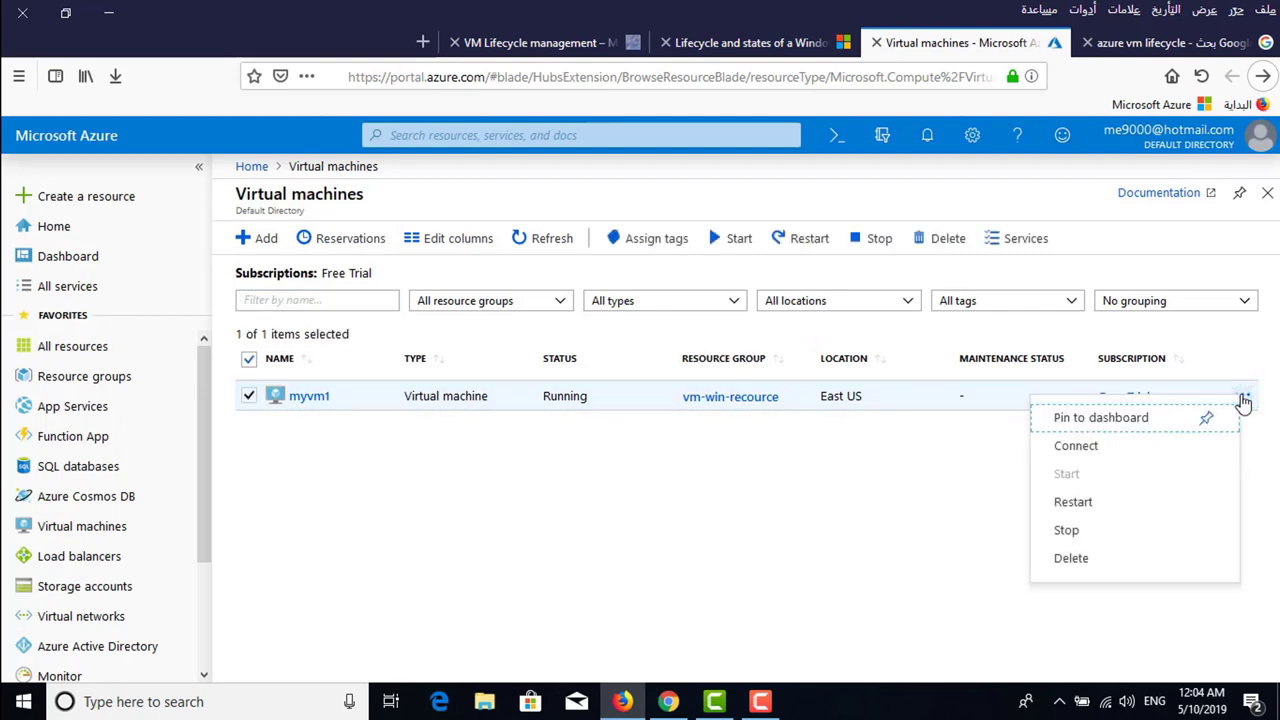
pyautogui.click(1085, 448)
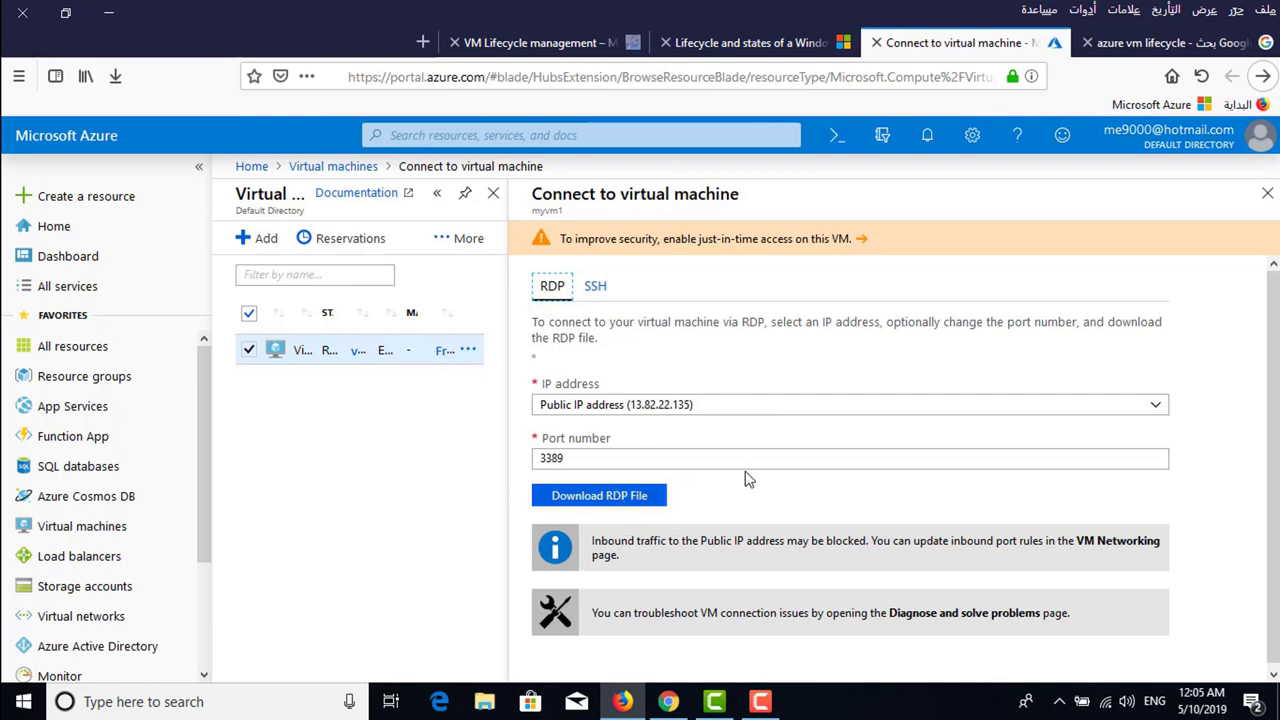
# - Switch to Remote Desktop Connection (mstsc) and connect to the computer 13.82.22.135:3389
pyautogui.click(251, 701)
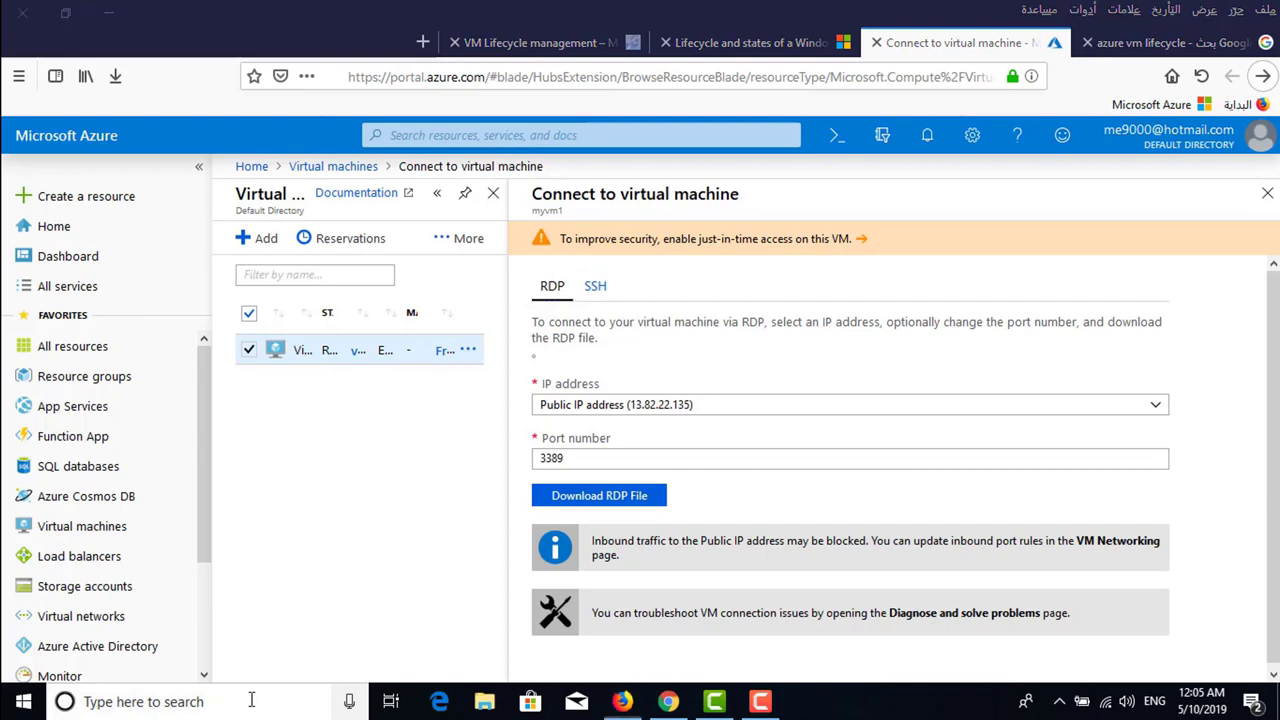
pyautogui.write('mstsc')
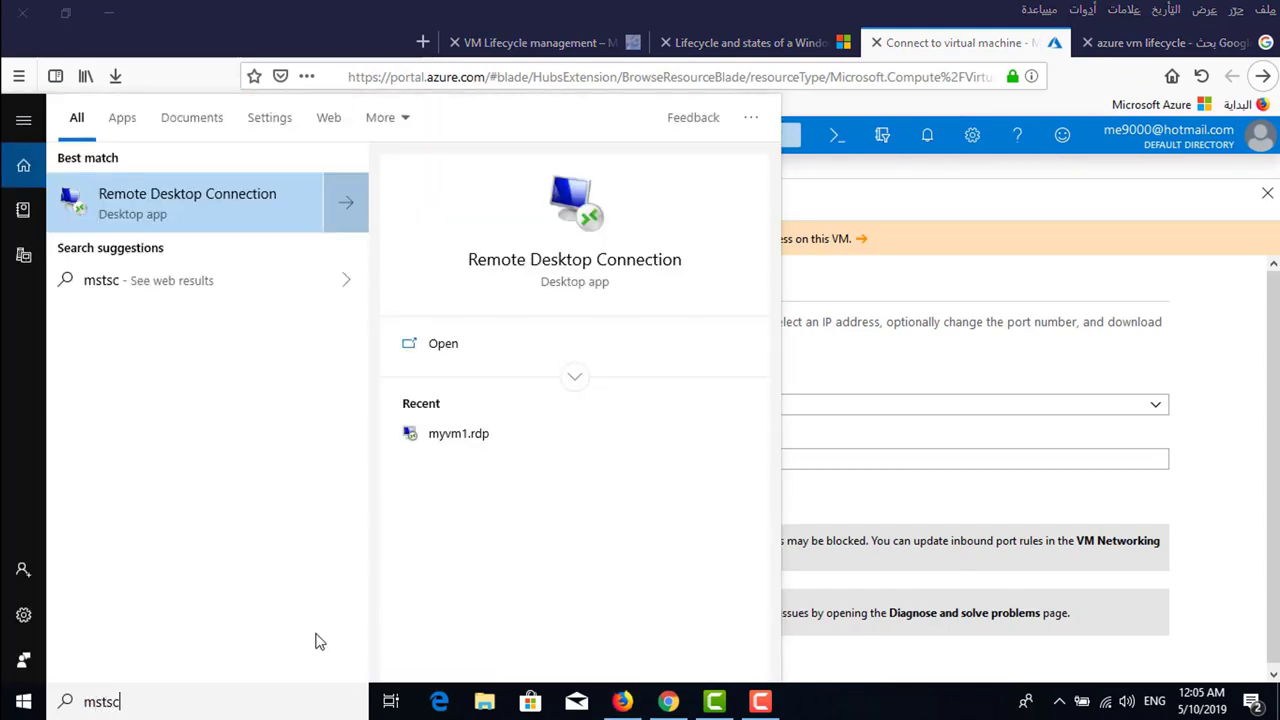
pyautogui.press('Return')
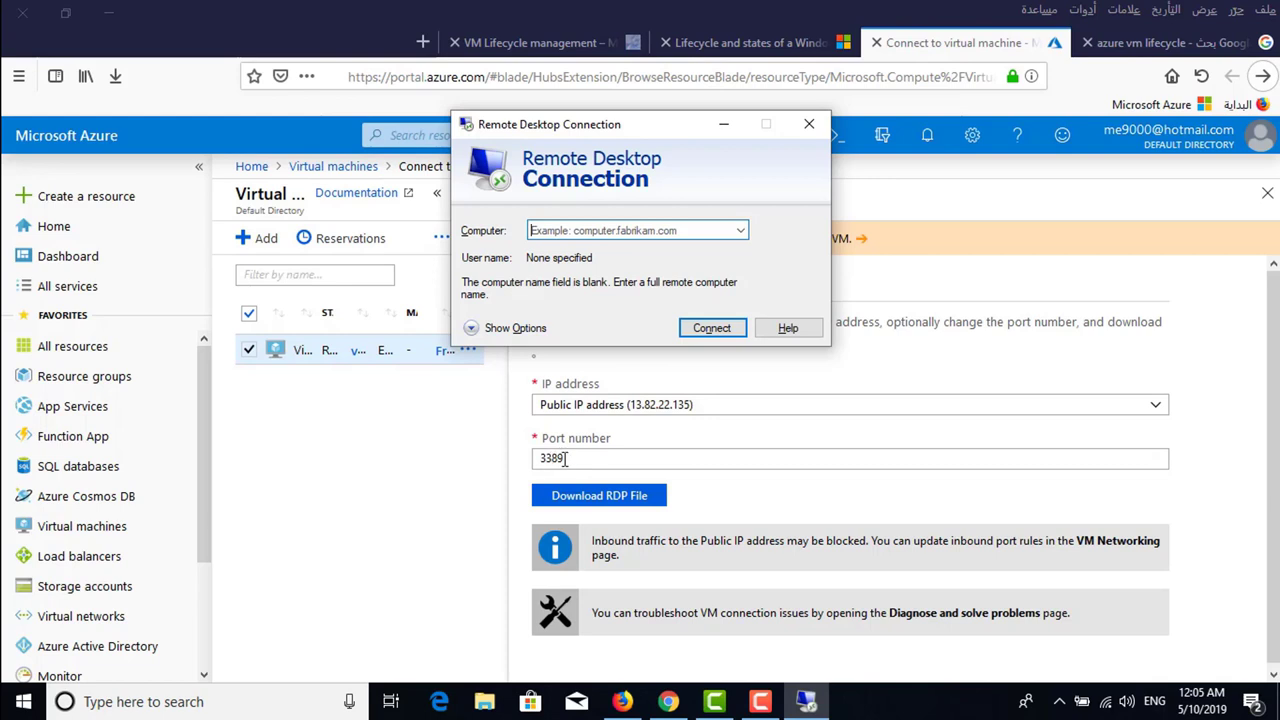
pyautogui.click(585, 231)
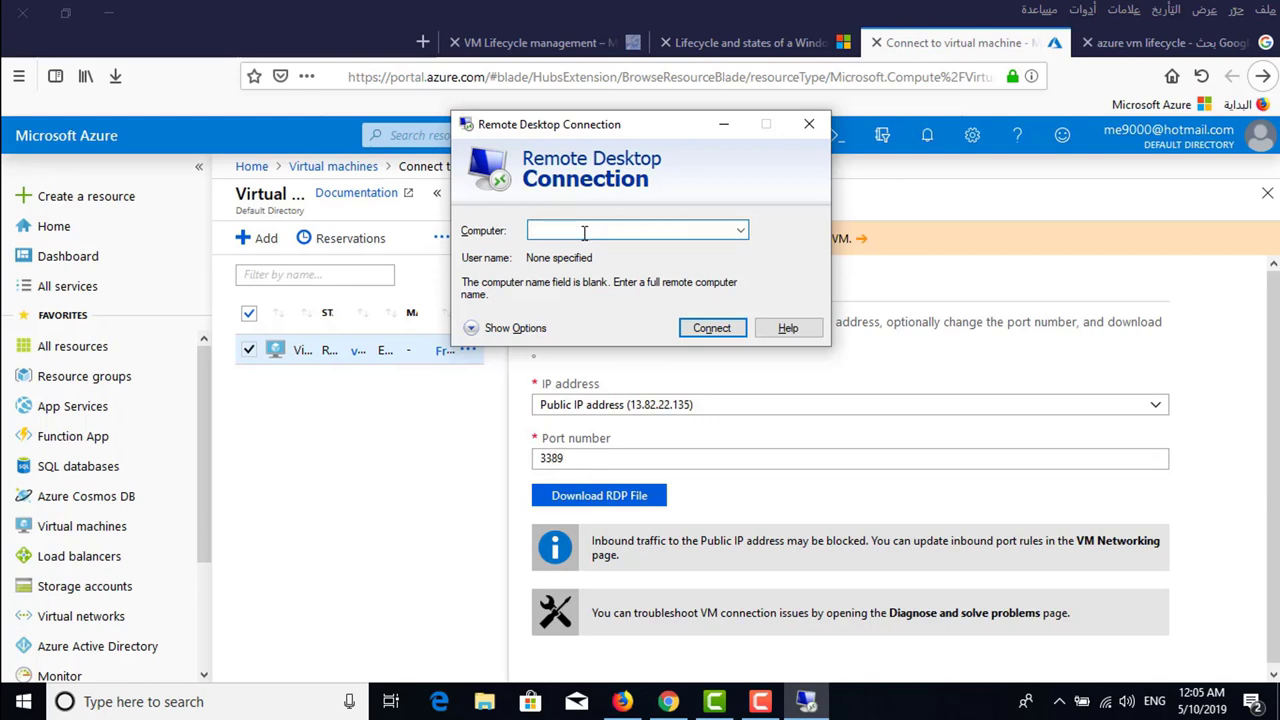
pyautogui.write('1')
pyautogui.press('Delete')
pyautogui.write('3.82.22.135')
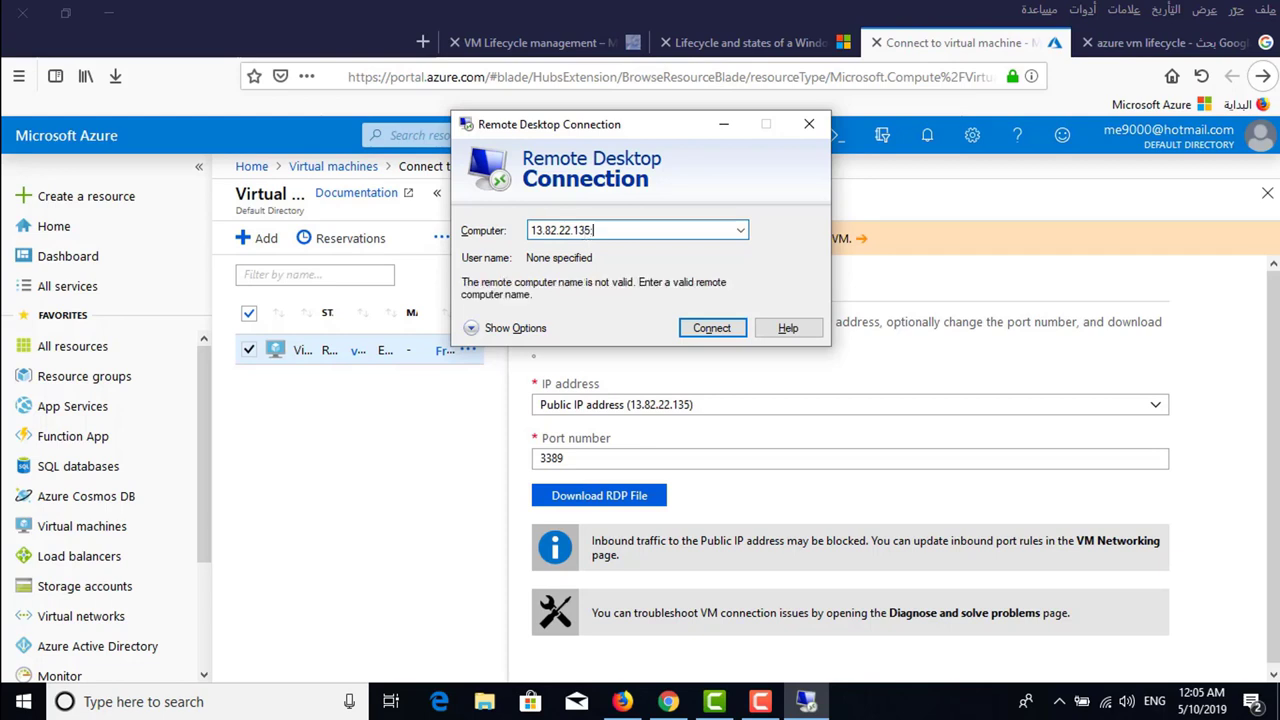
pyautogui.write('3')
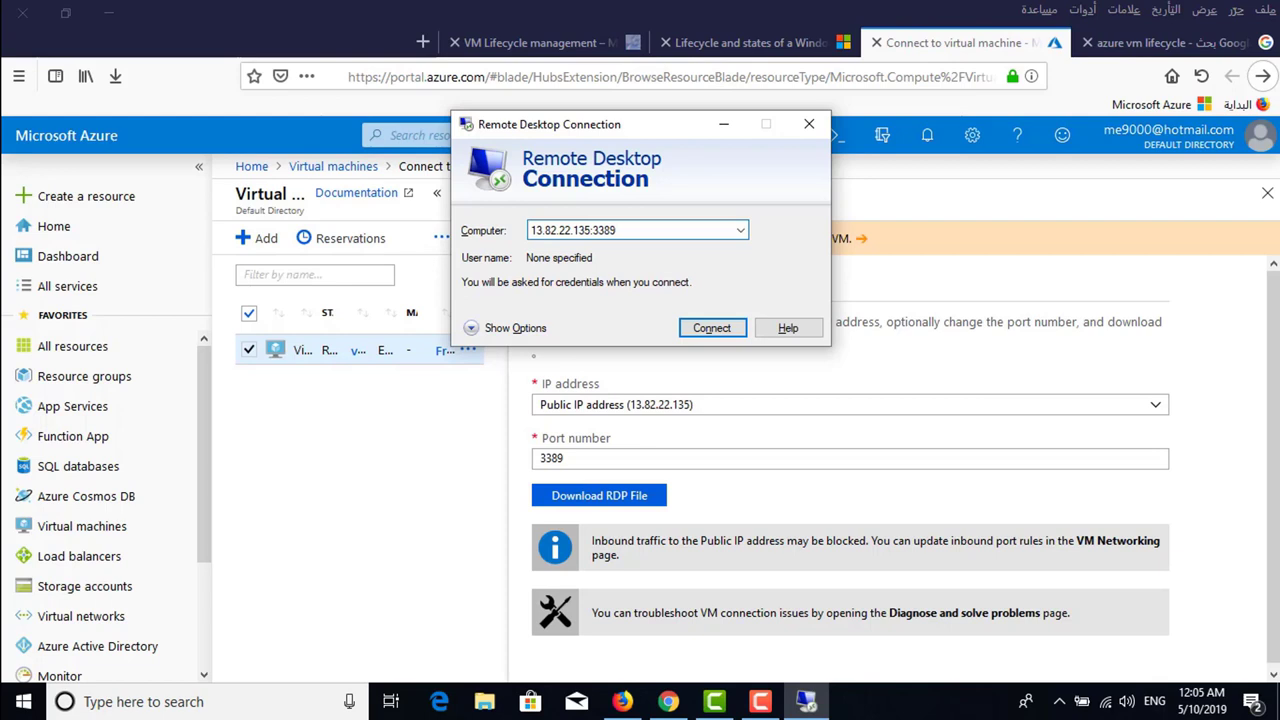
pyautogui.press('Return')
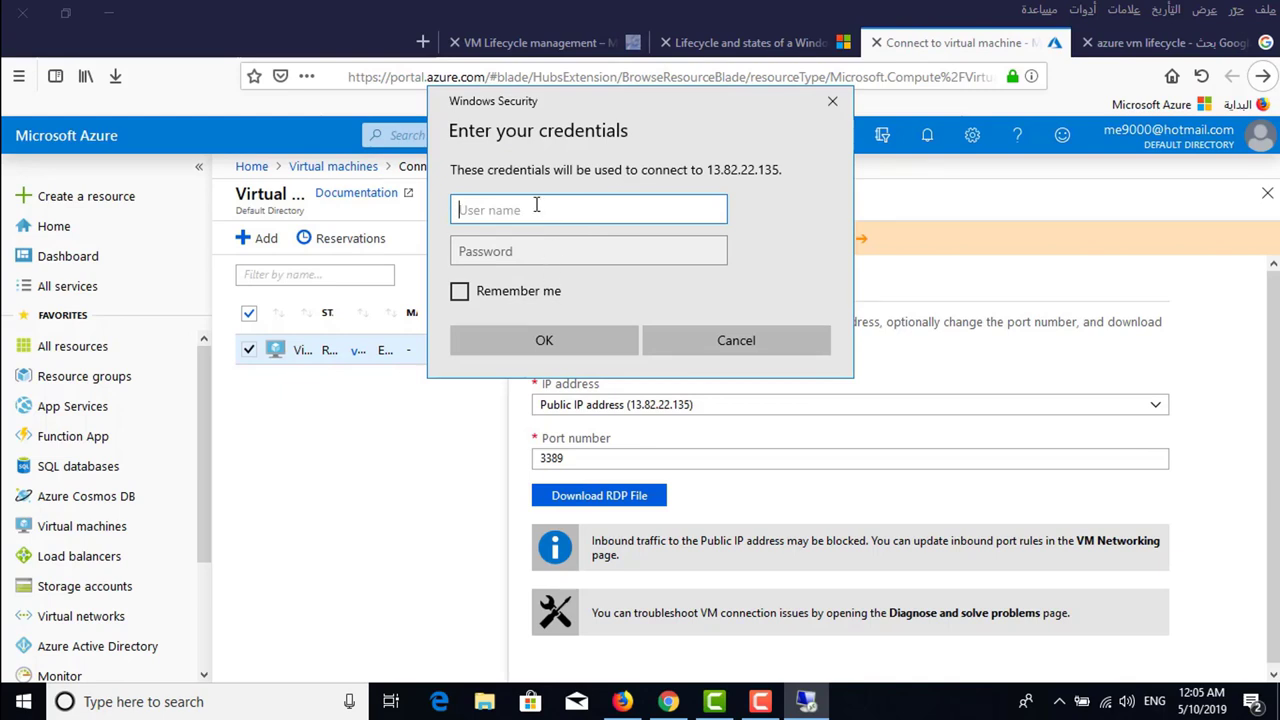
# - Sign in with the administrator's user name and password, accept the untrusted certificate and dismiss the Windows Admin Center message in Server Manager
pyautogui.write('alaa')
pyautogui.press('Tab')
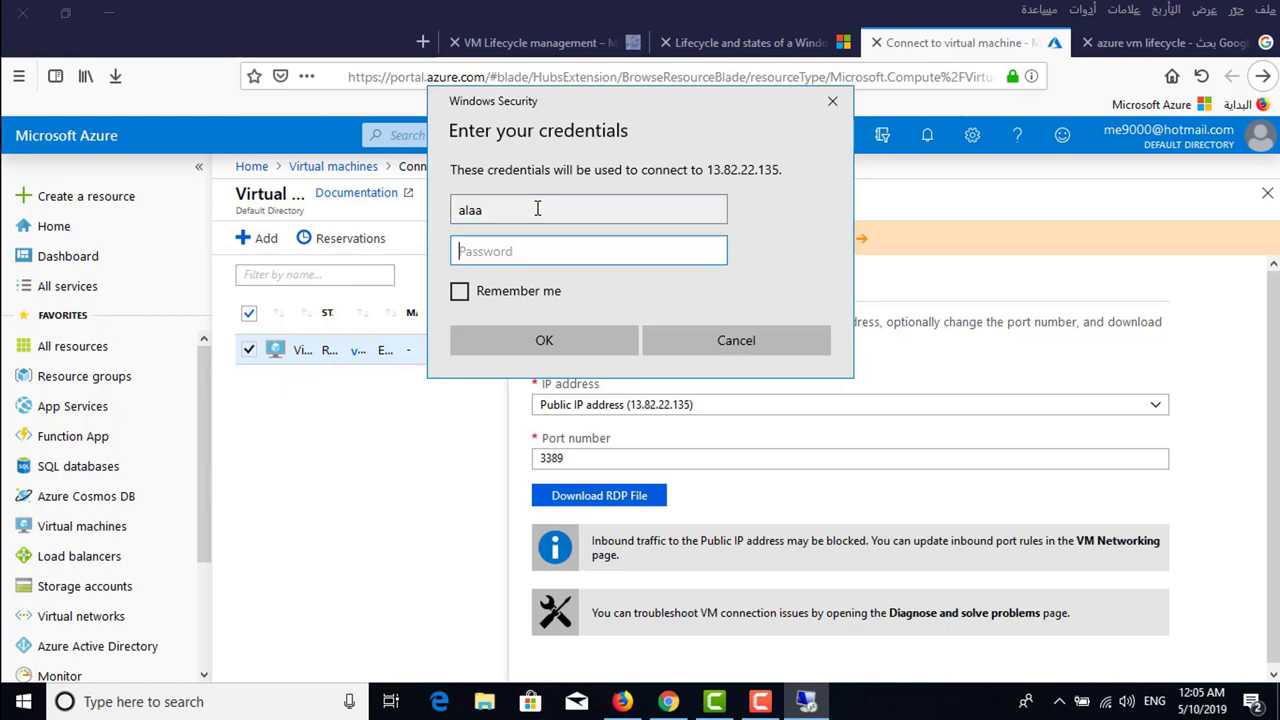
pyautogui.write('•')
pyautogui.press('Return')
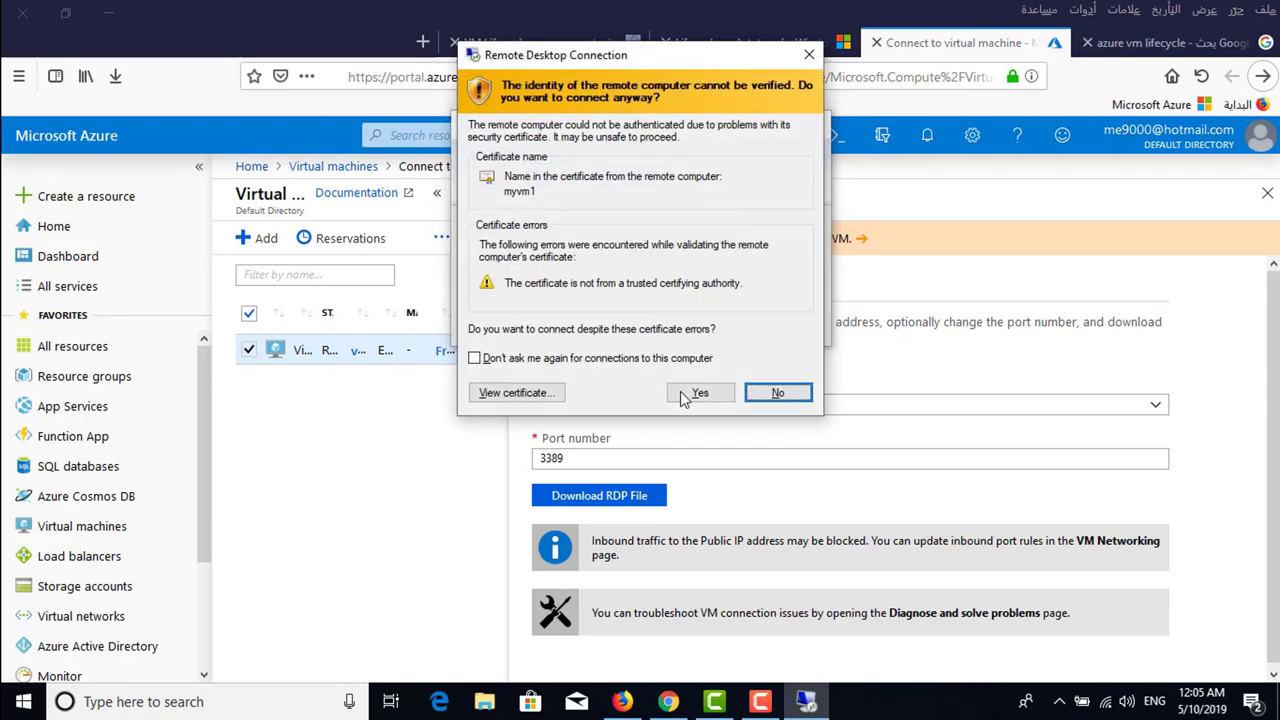
pyautogui.click(699, 393)
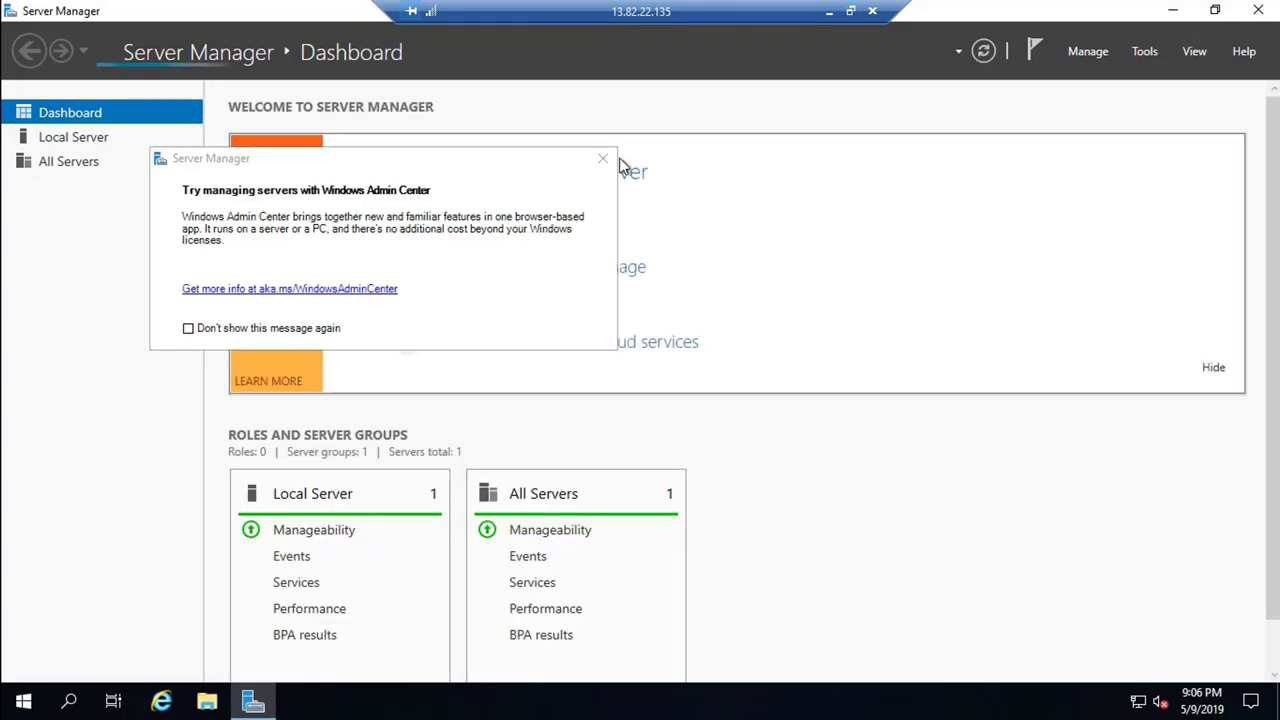
pyautogui.click(602, 158)
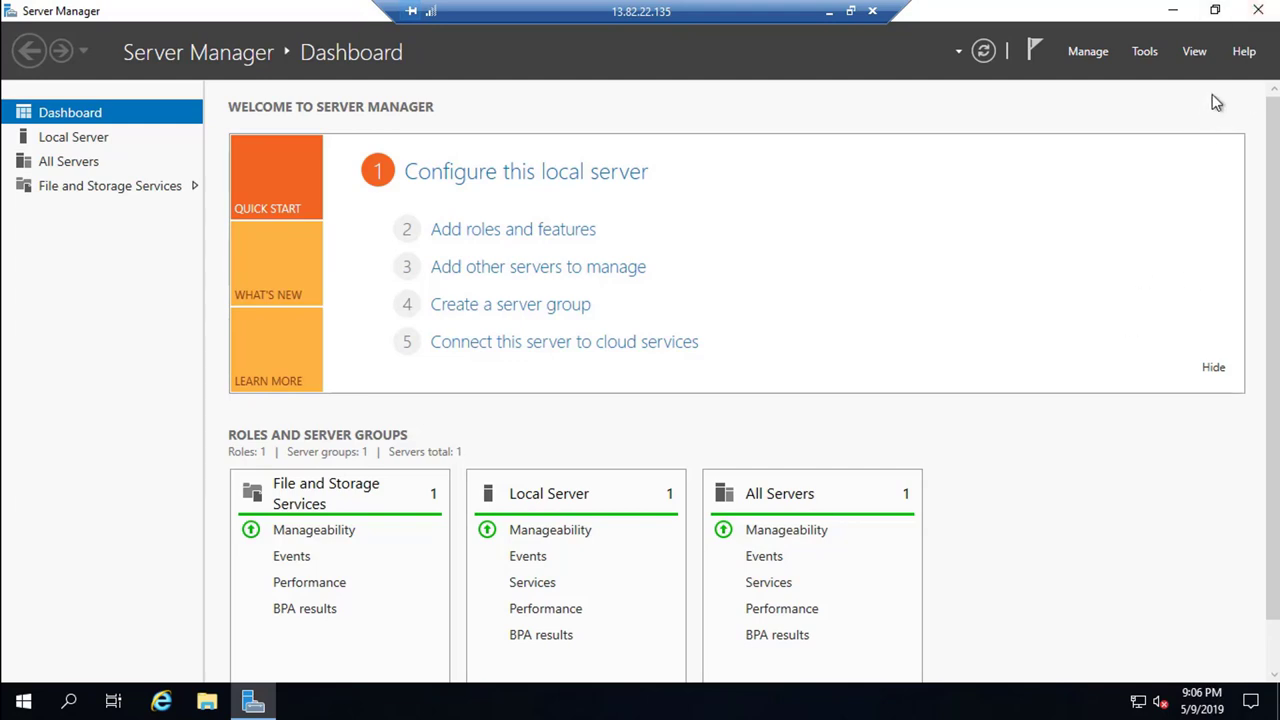
# - Examine the connection details of the remote server's Ethernet adapter, then close the network windows
pyautogui.rightClick(1140, 704)
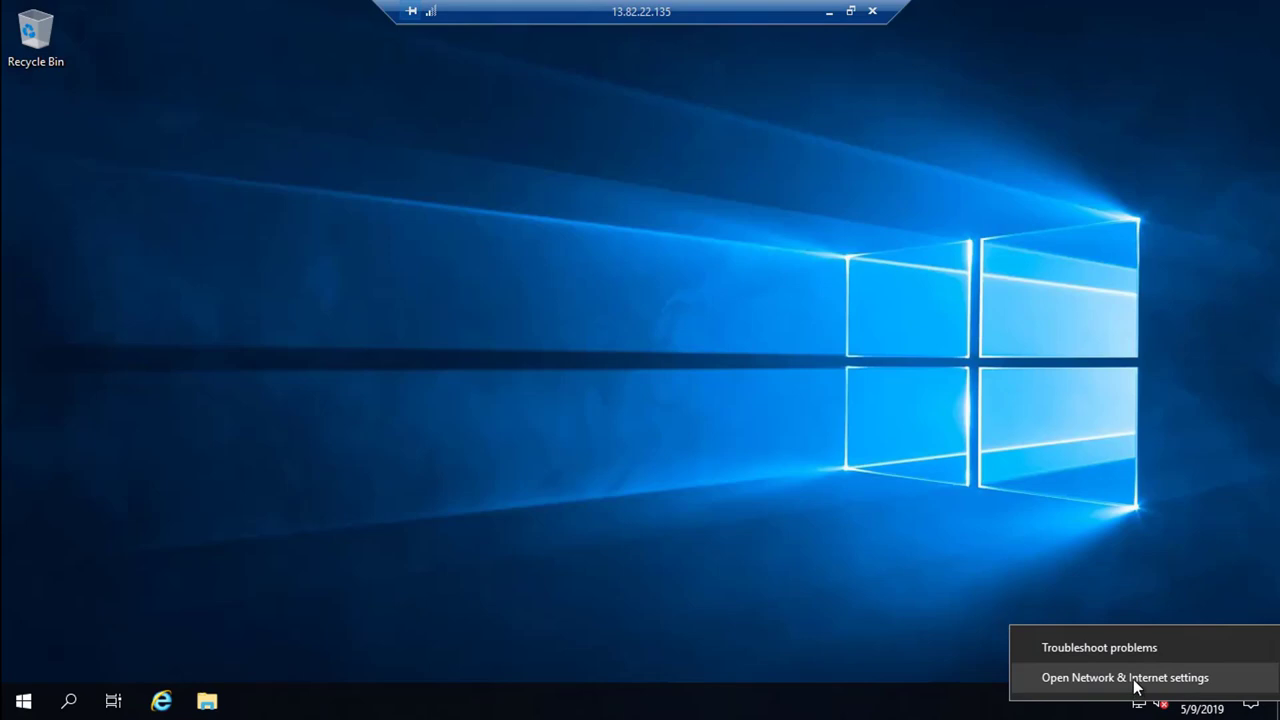
pyautogui.click(1135, 680)
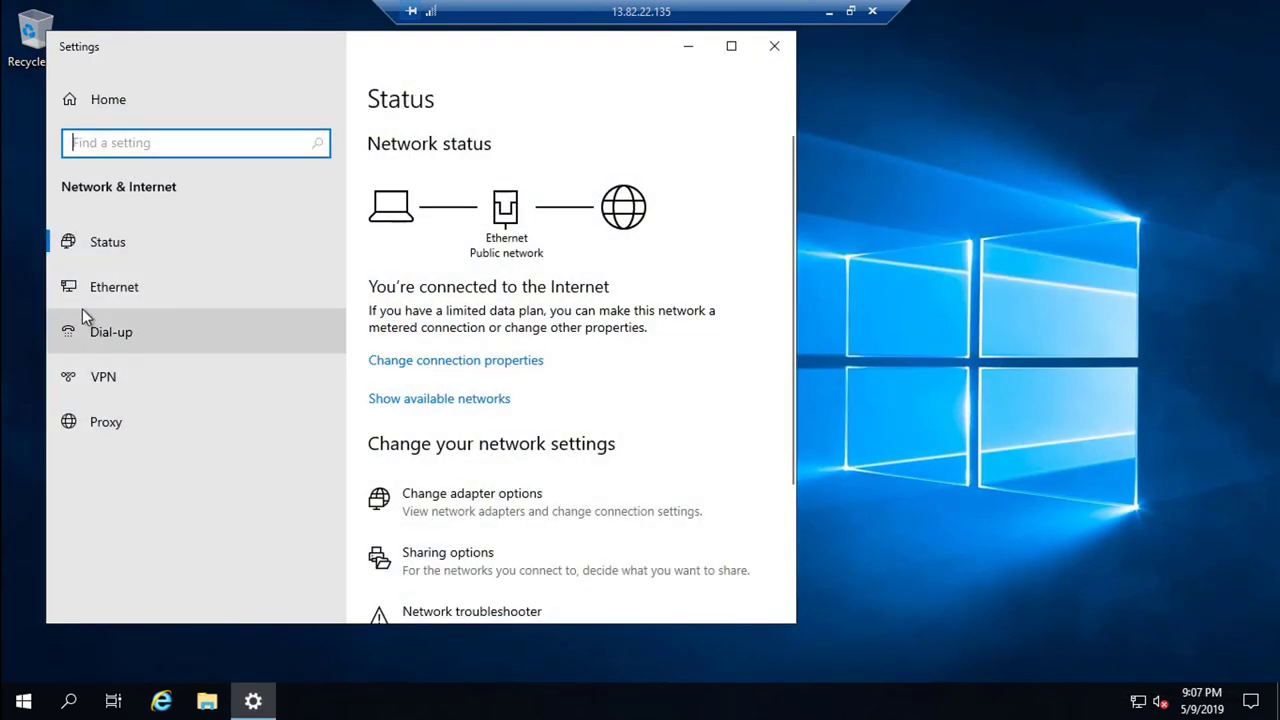
pyautogui.click(113, 289)
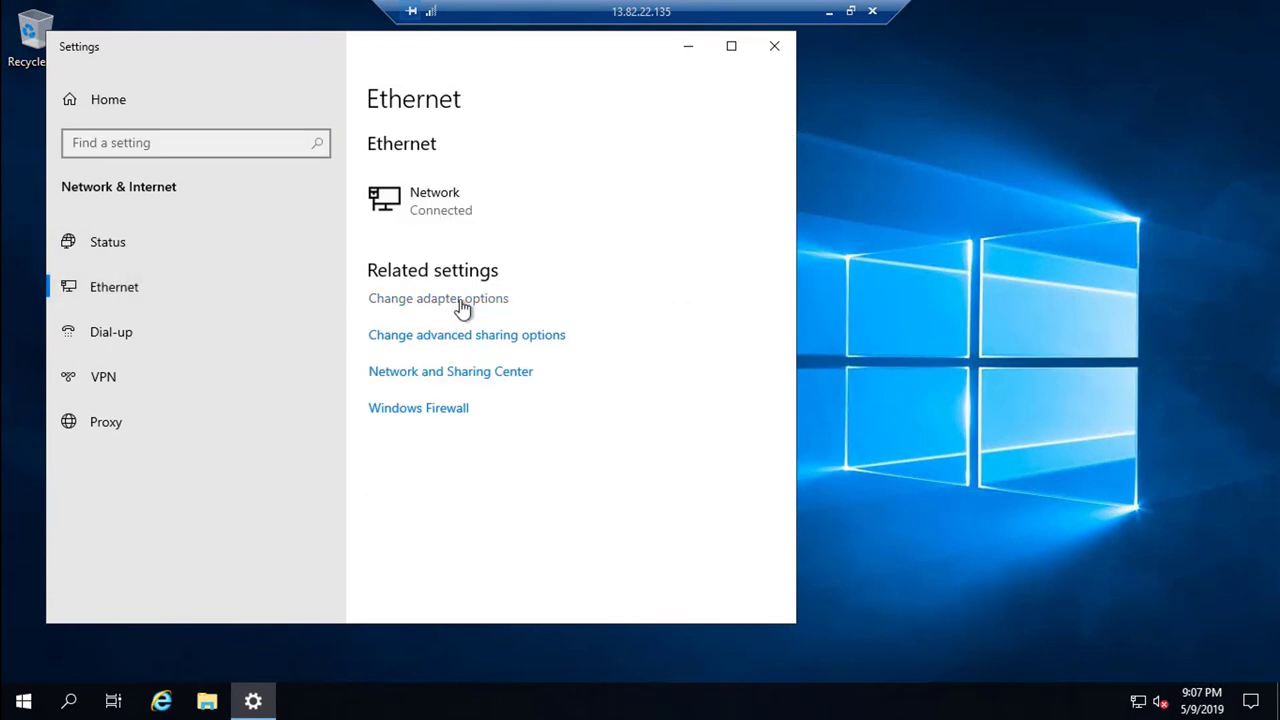
pyautogui.click(541, 208)
pyautogui.doubleClick(266, 188)
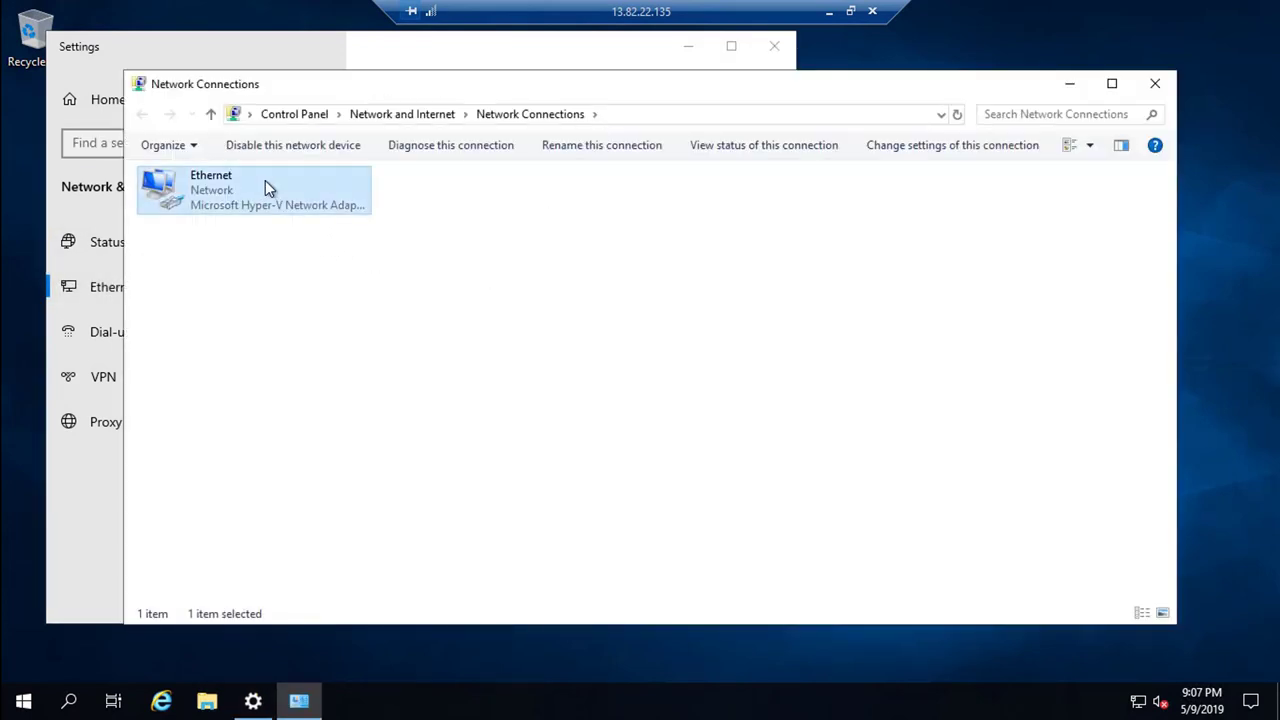
pyautogui.click(540, 341)
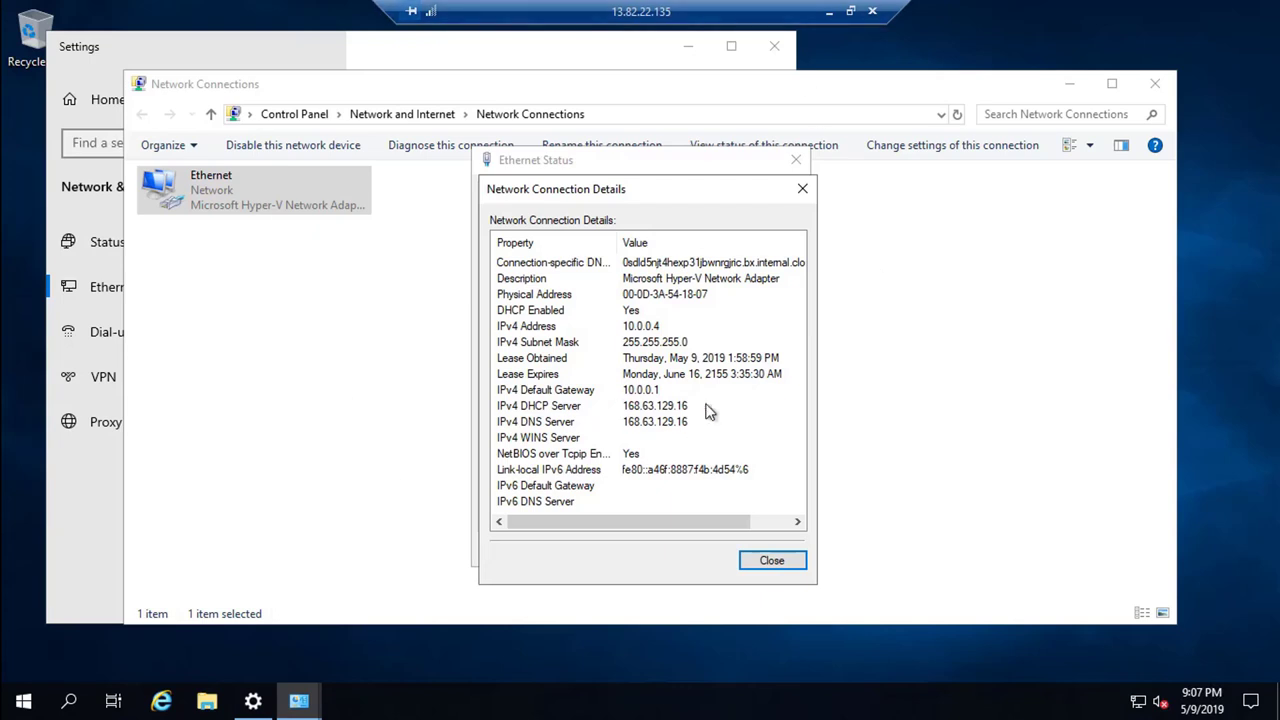
pyautogui.click(772, 561)
pyautogui.click(770, 550)
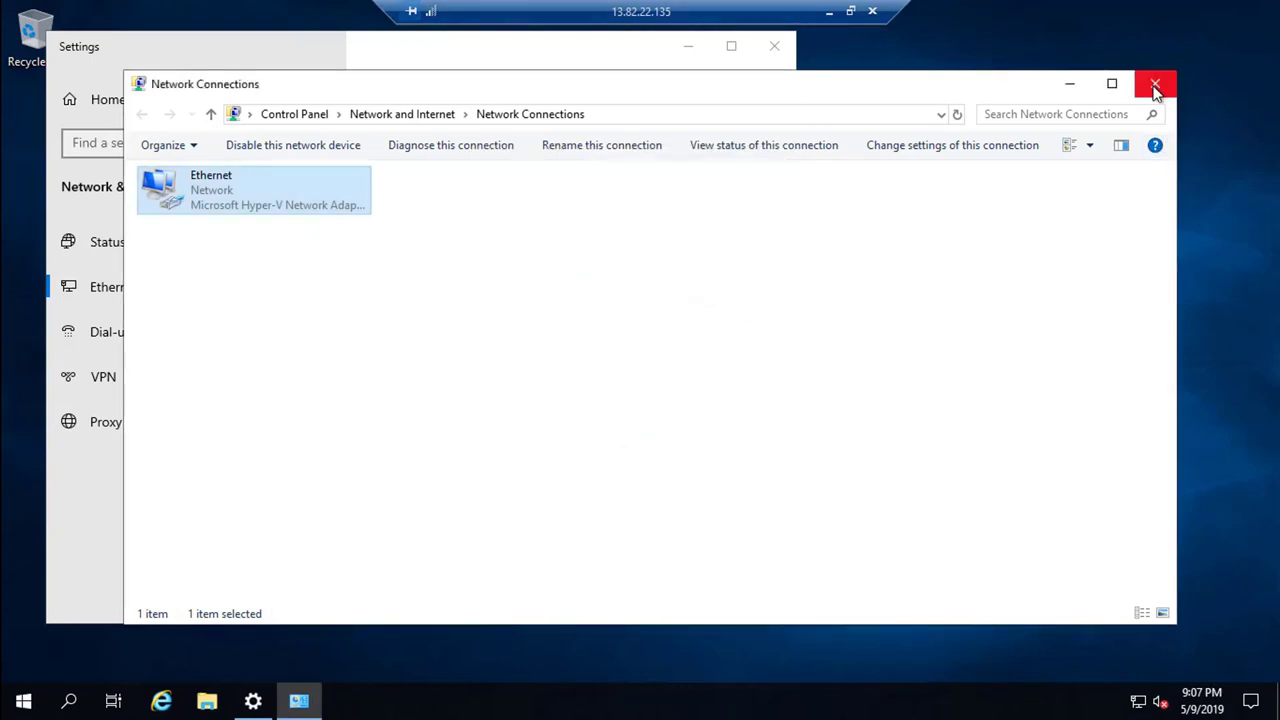
pyautogui.click(1155, 83)
pyautogui.click(775, 48)
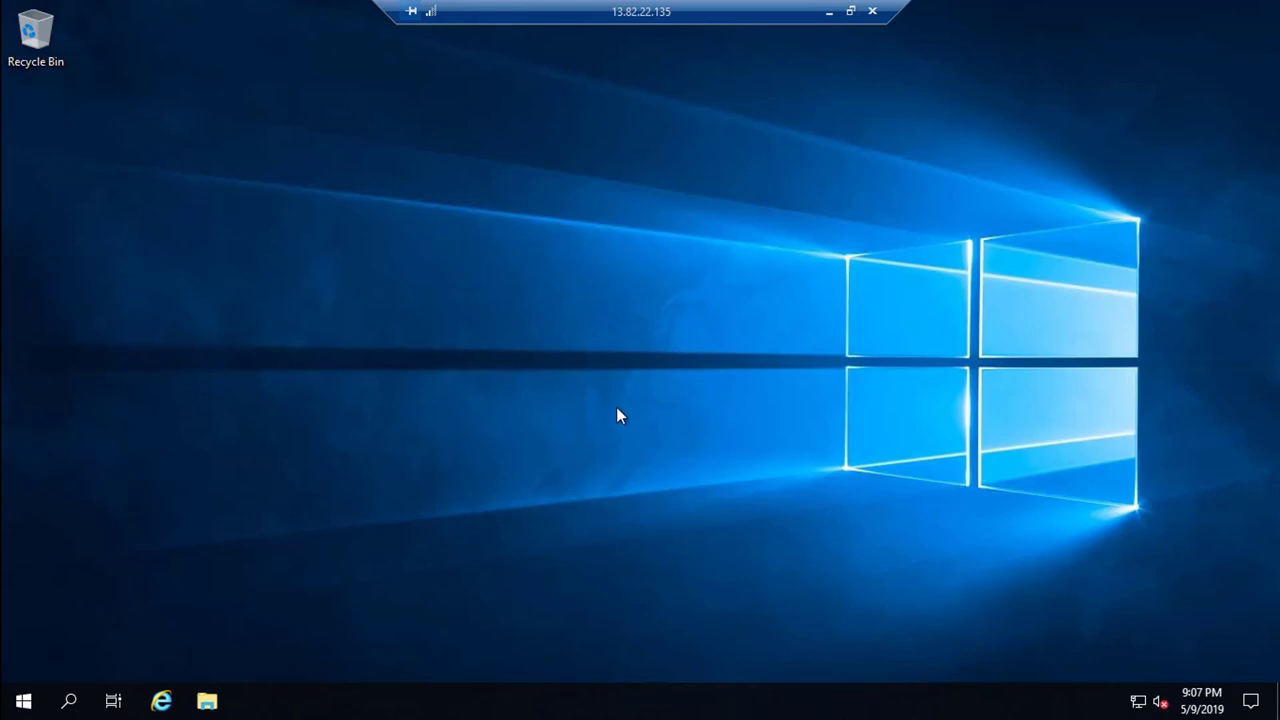
# - Shut down the remote server from within Windows, giving Other (Unplanned) as the reason
pyautogui.click(22, 701)
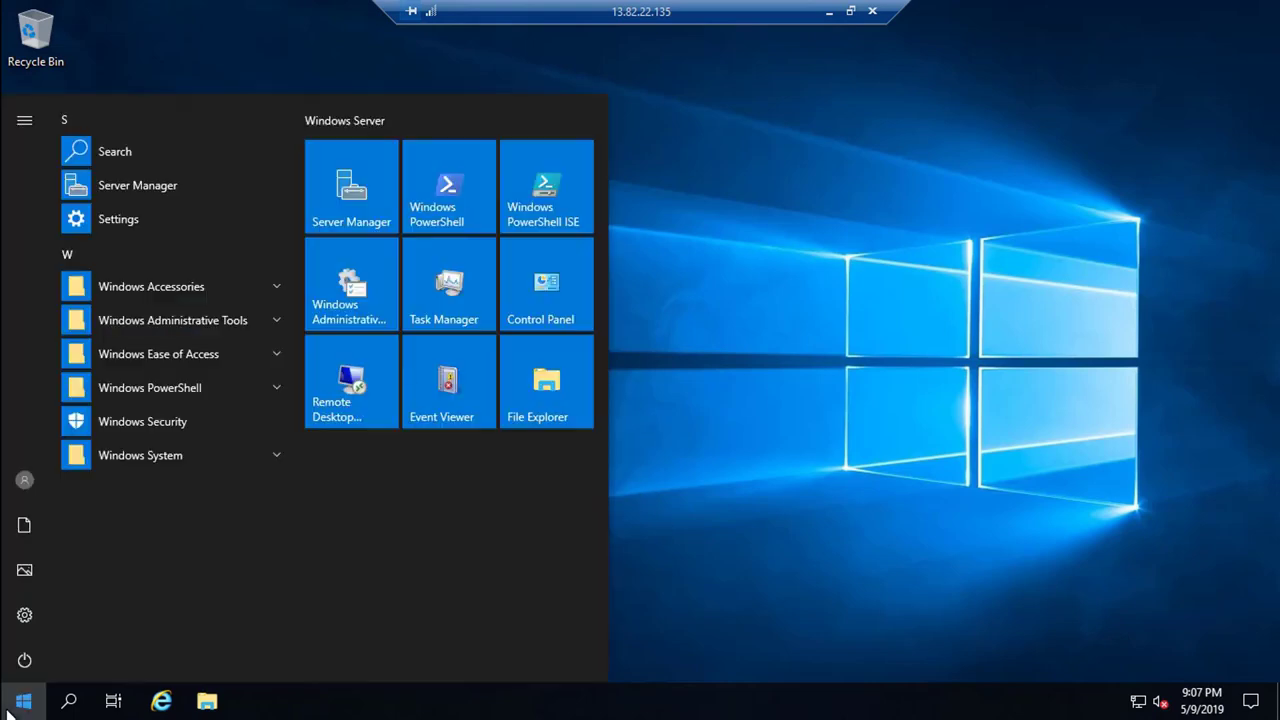
pyautogui.click(24, 660)
pyautogui.click(46, 578)
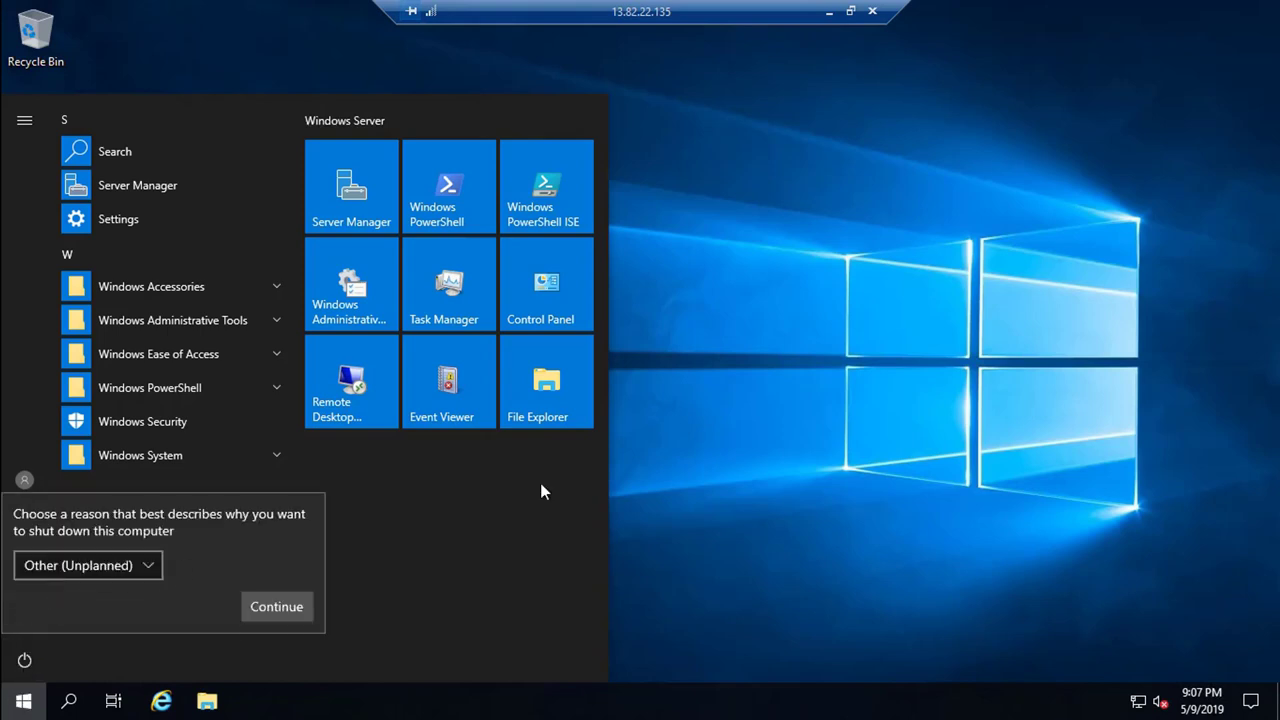
pyautogui.click(298, 608)
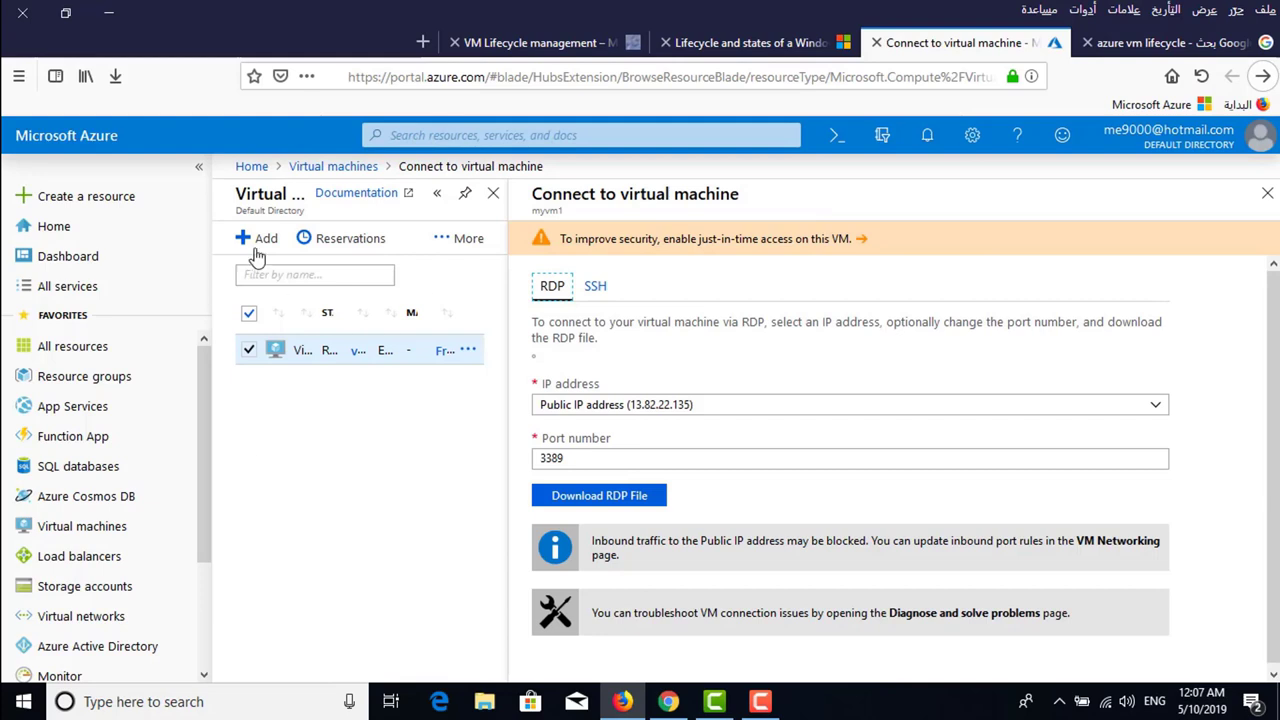
# - Return to the portal's virtual machines list, stop myvm1 with confirmation and check the stop operation in the notifications
pyautogui.click(325, 168)
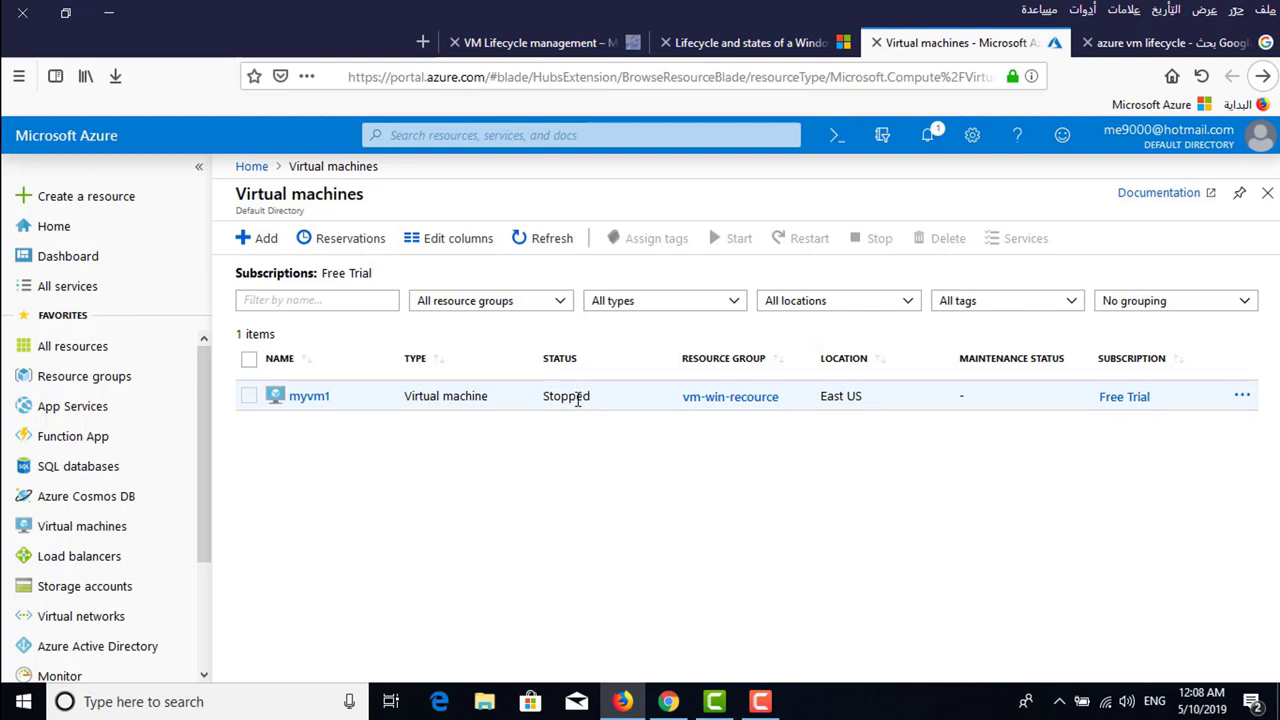
pyautogui.click(249, 396)
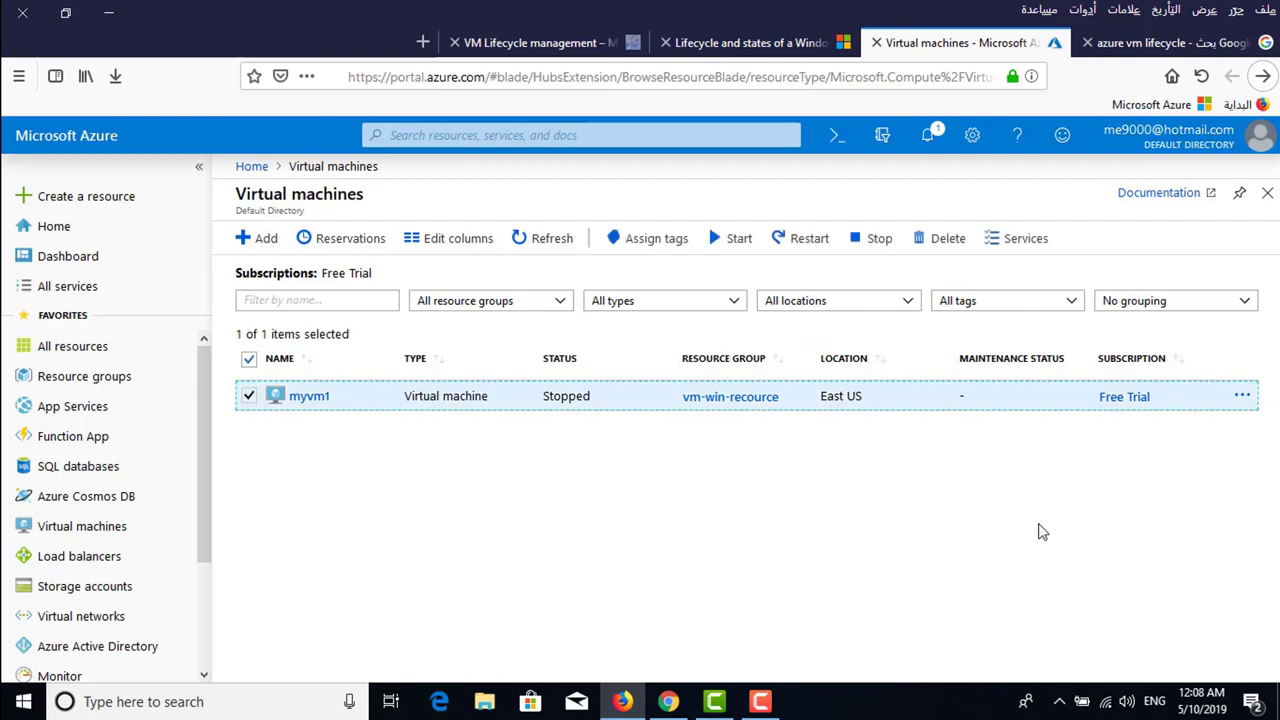
pyautogui.click(1242, 396)
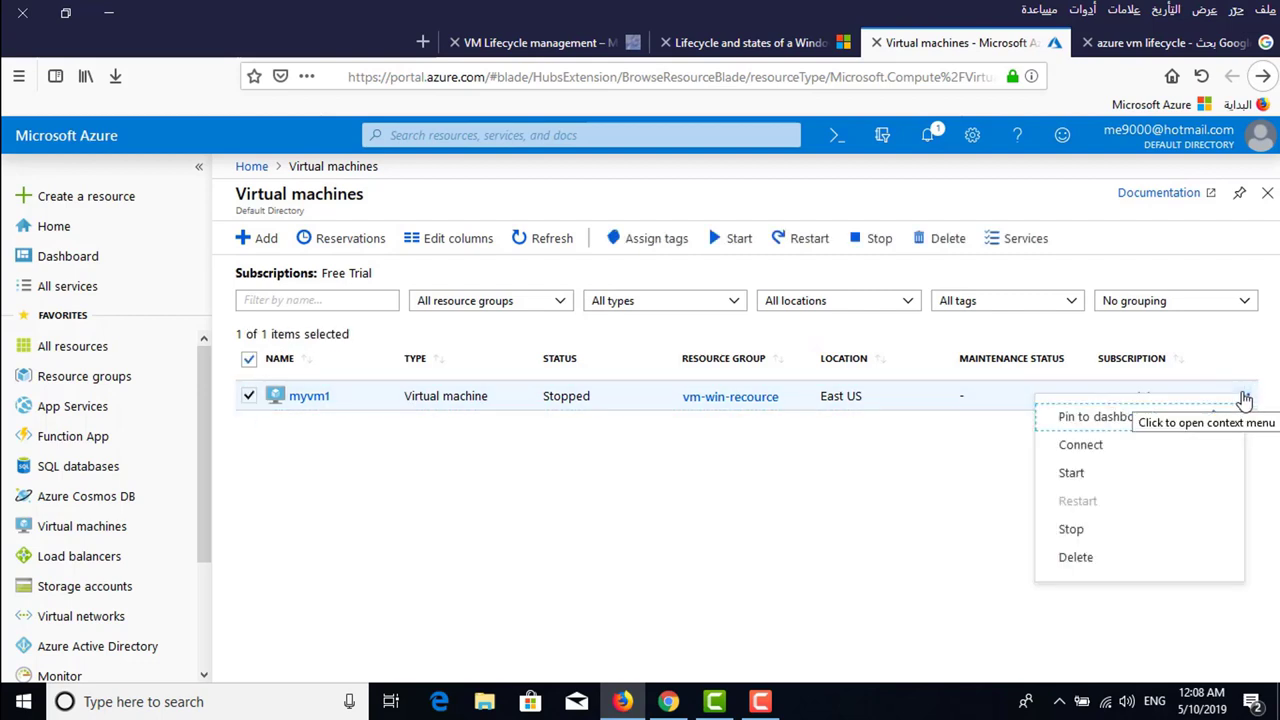
pyautogui.click(1071, 529)
pyautogui.click(1074, 354)
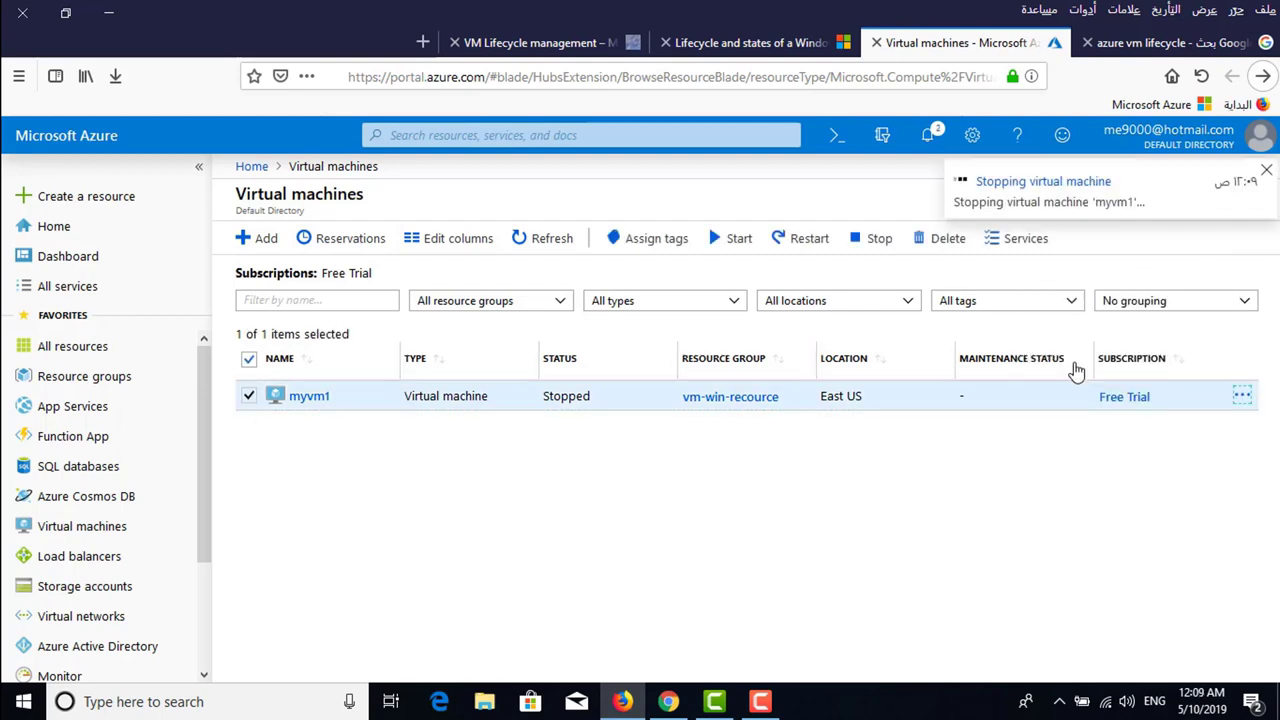
pyautogui.click(927, 135)
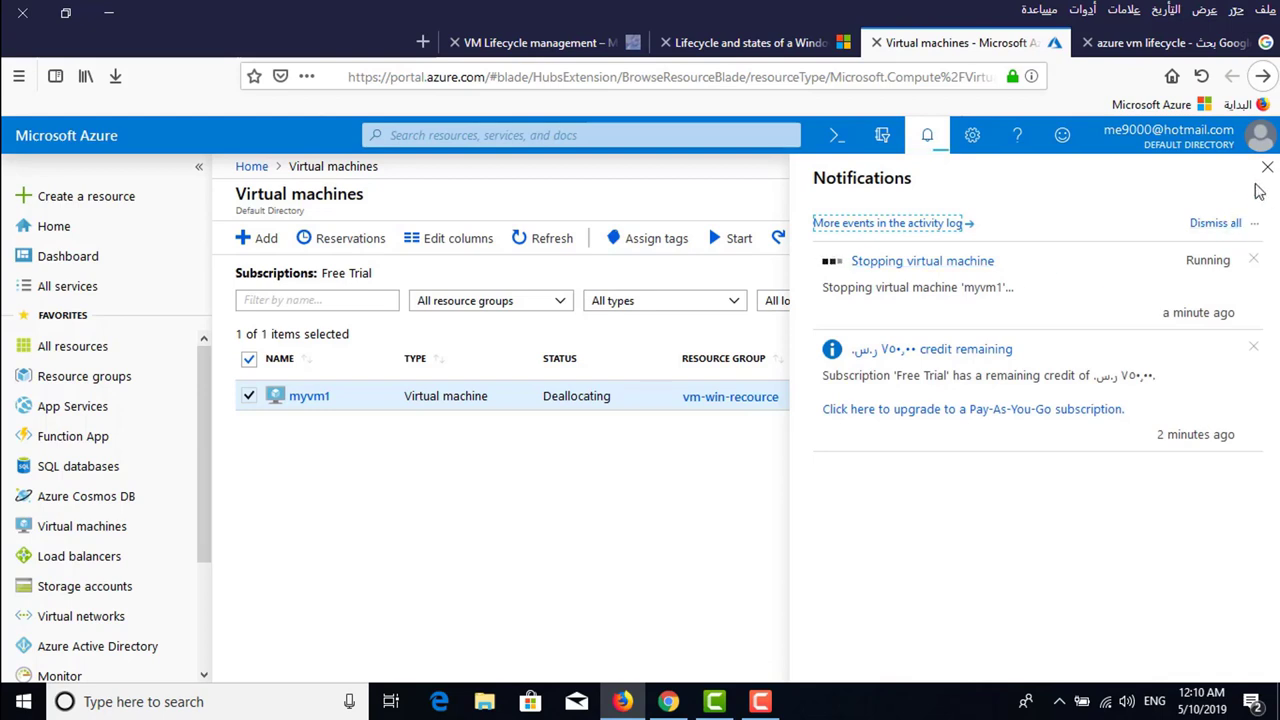
pyautogui.click(444, 381)
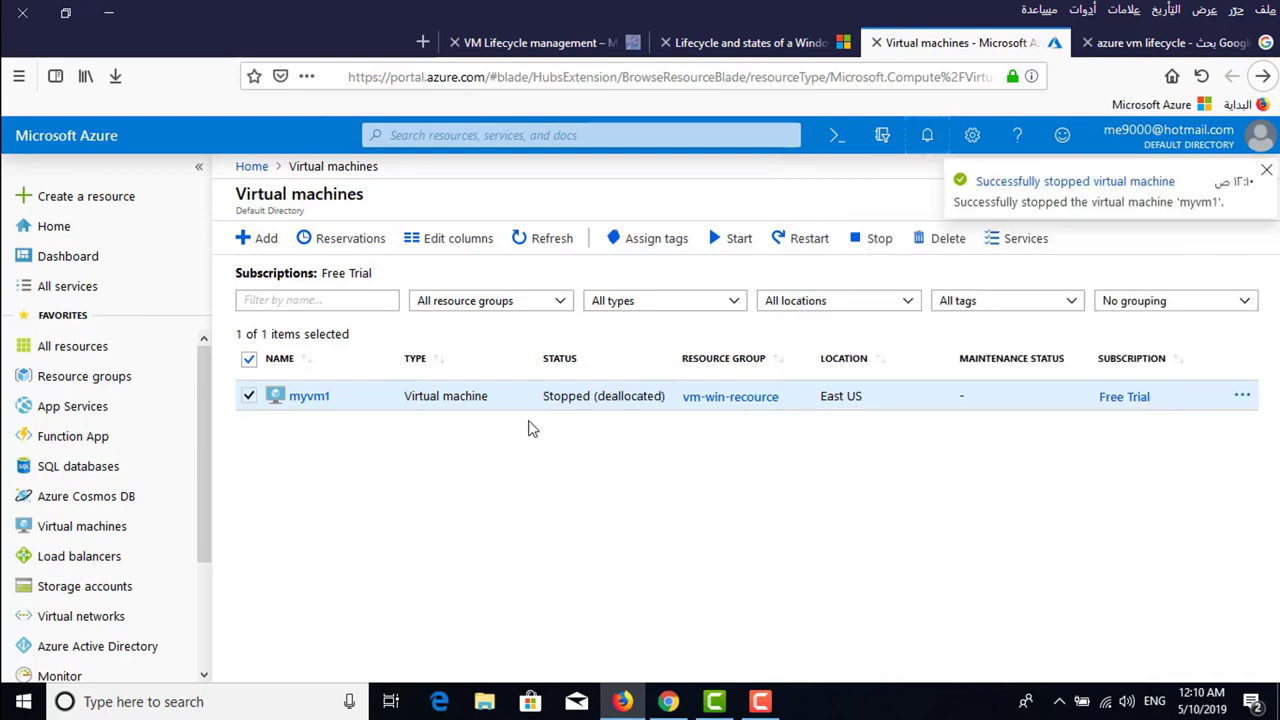